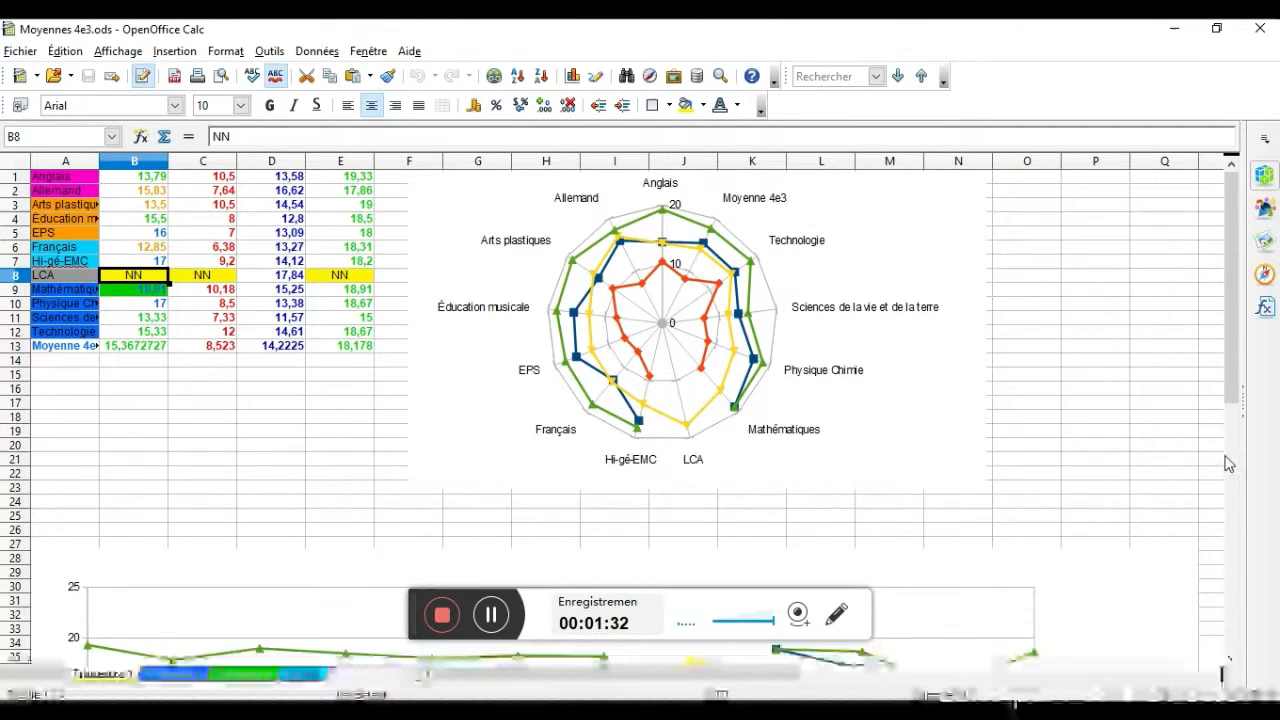
Review the radar and line charts of the 4e3 averages on Trimestre 1, then the Trimestre 2, Trimestre 3 and Glb 4e3 sheets.
drag(1228, 363, 1247, 540)
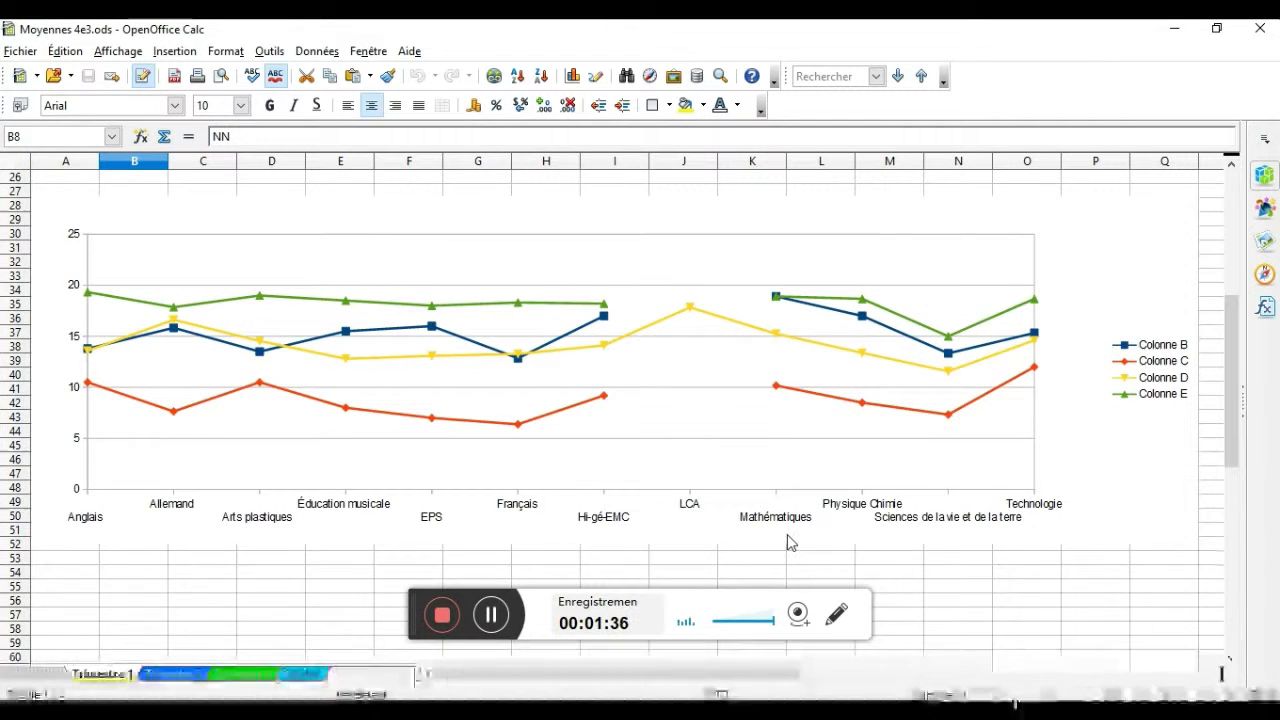
click(1103, 363)
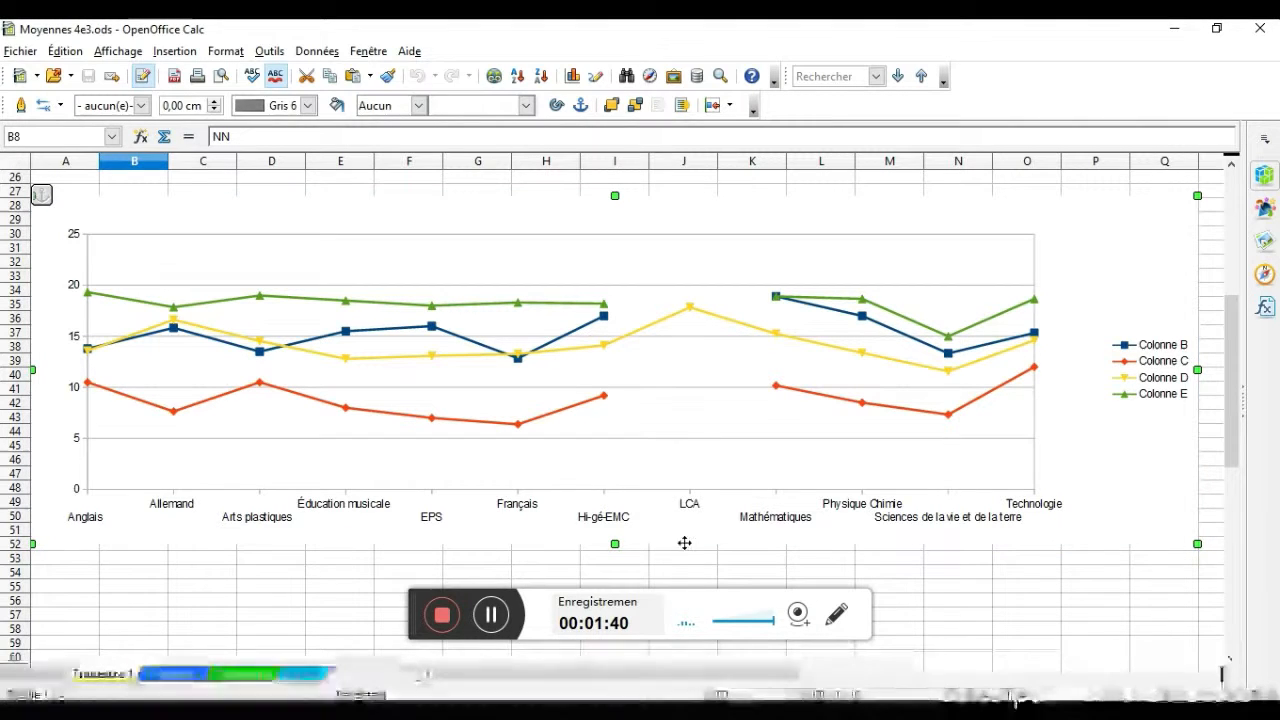
click(175, 675)
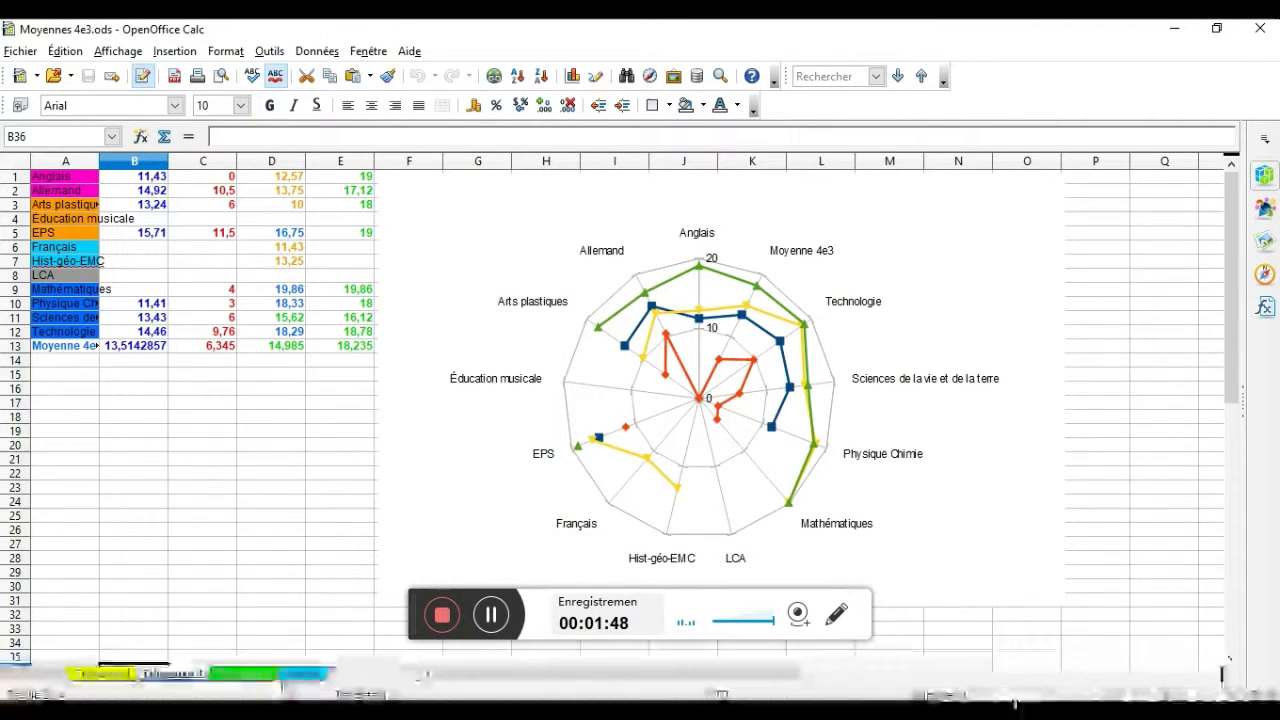
click(243, 674)
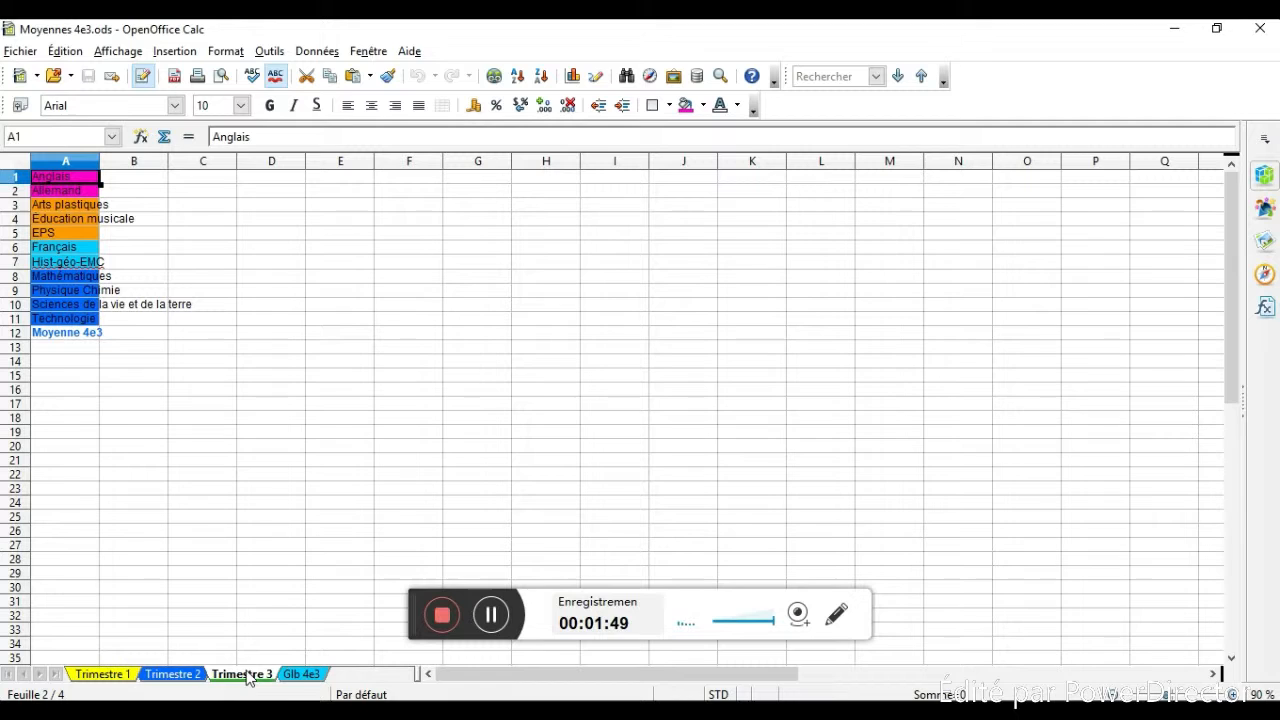
click(297, 675)
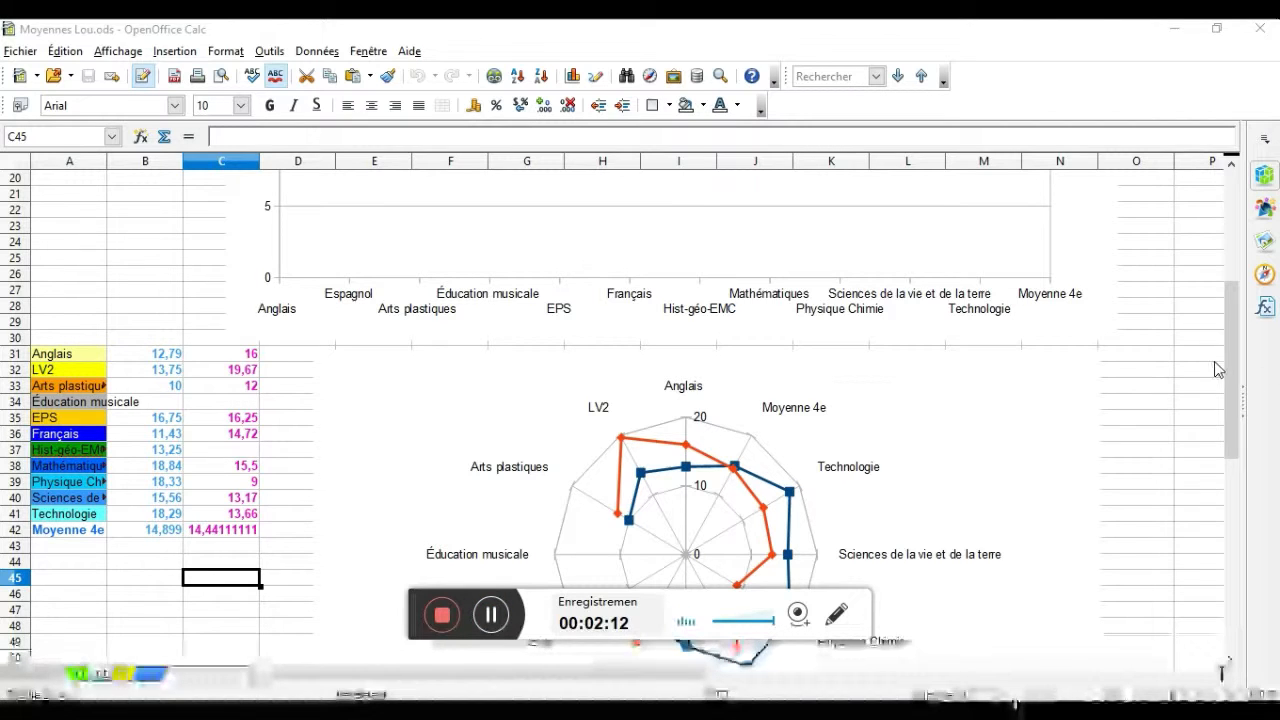
Examine the averages tables and radar charts for the first and second terms in the individual pupil's workbook.
drag(1227, 365, 1233, 413)
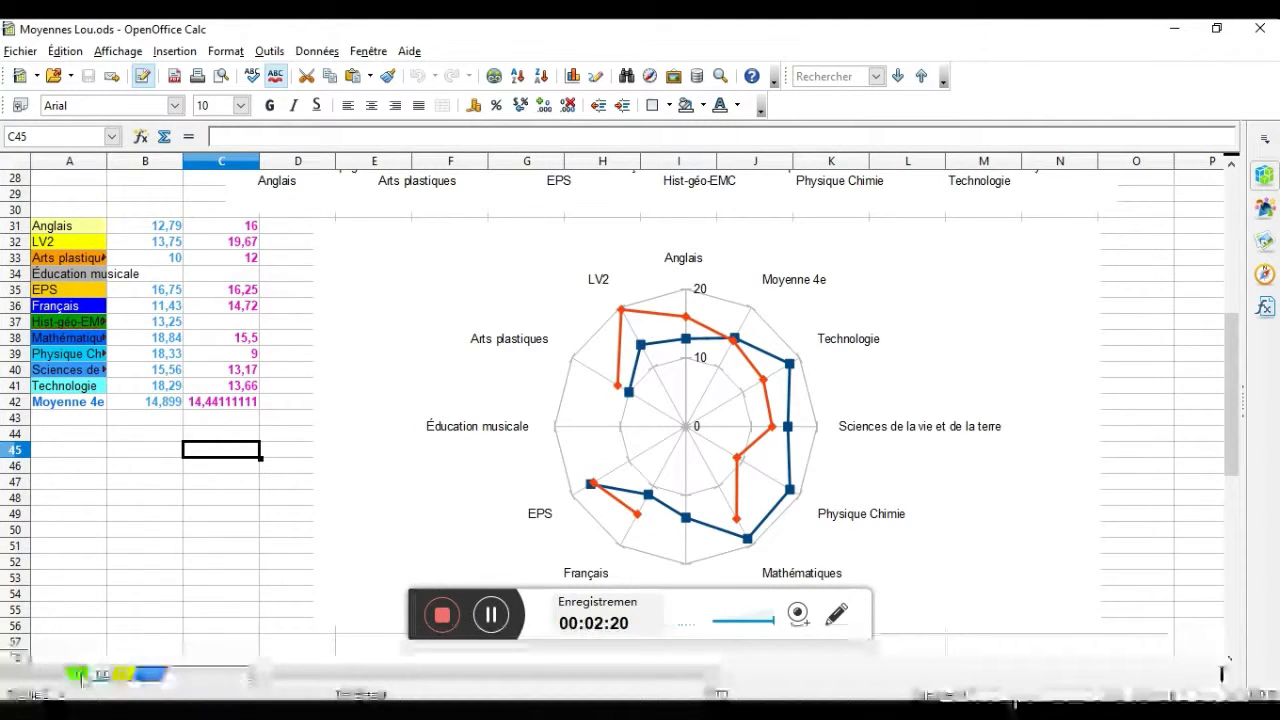
key(ctrl+Page_Up)
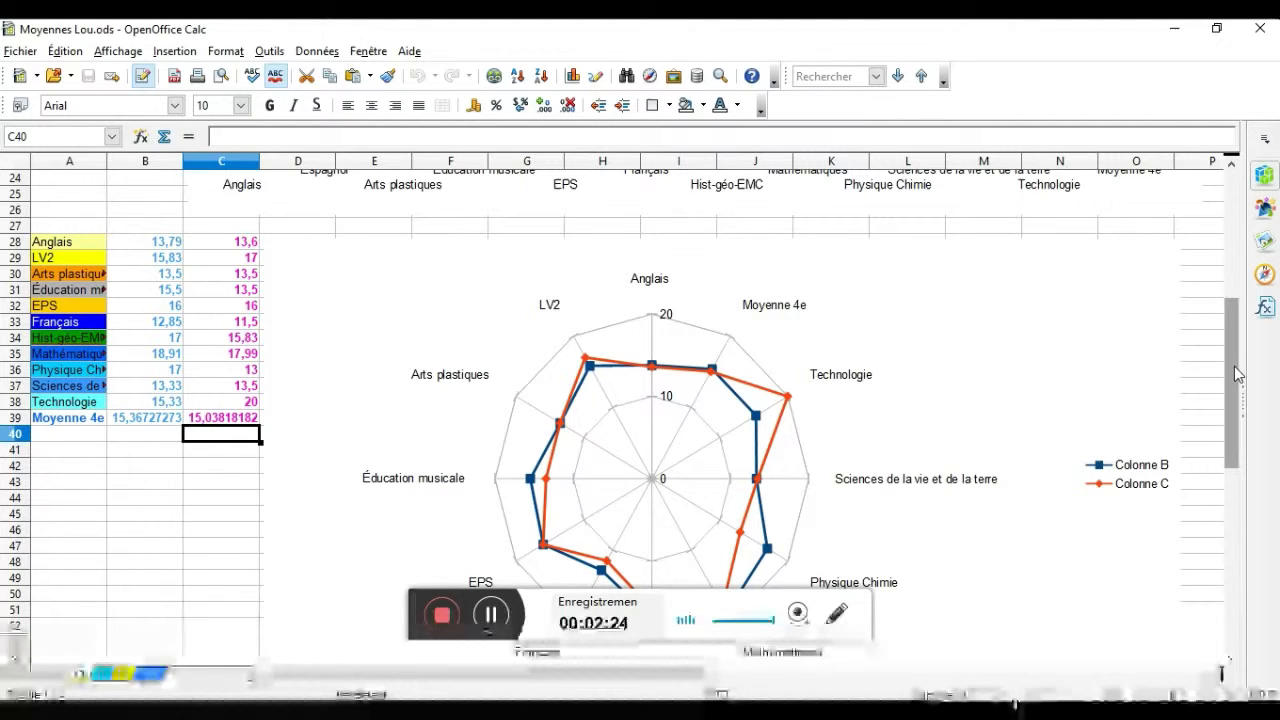
drag(1229, 367, 1228, 380)
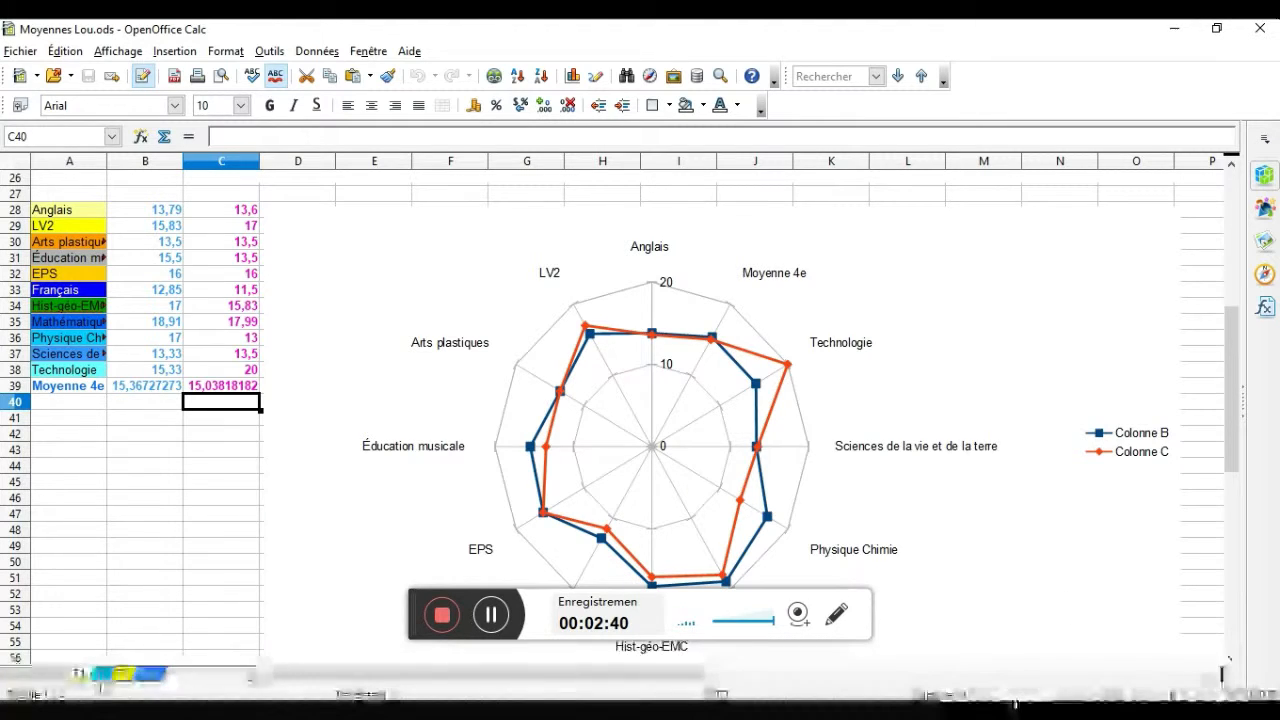
click(101, 674)
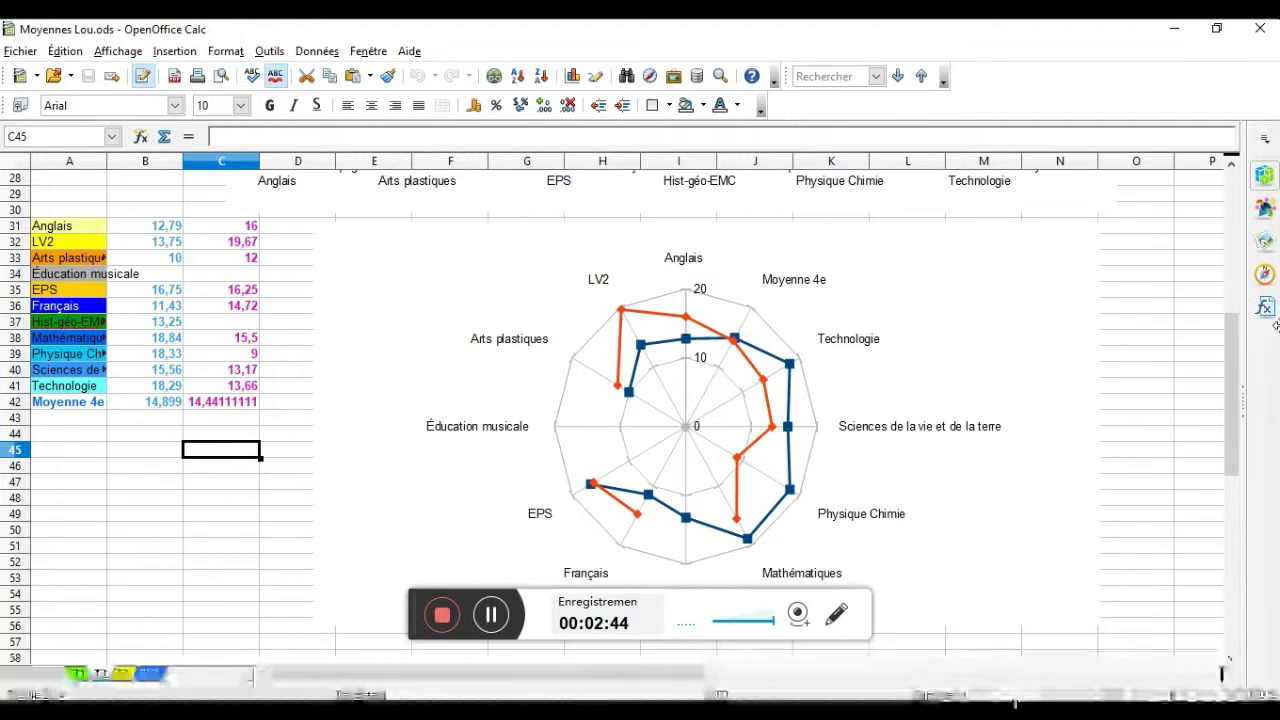
drag(1236, 356, 1237, 445)
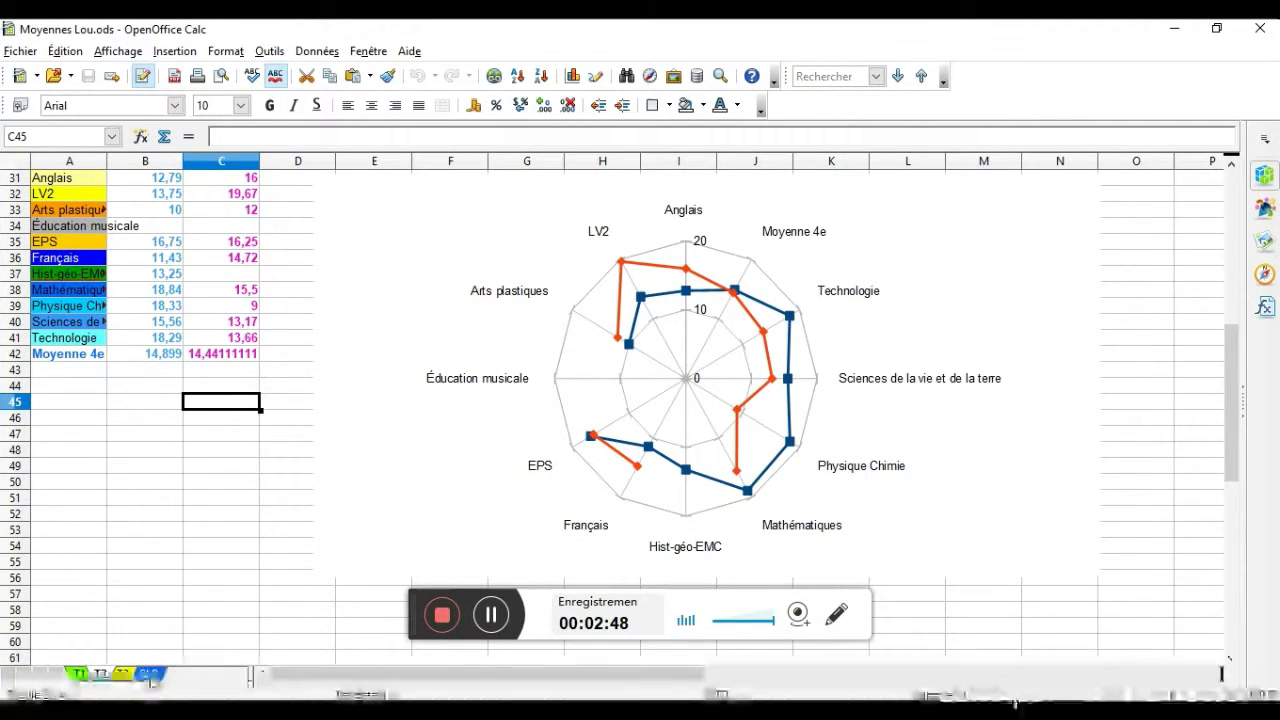
click(499, 617)
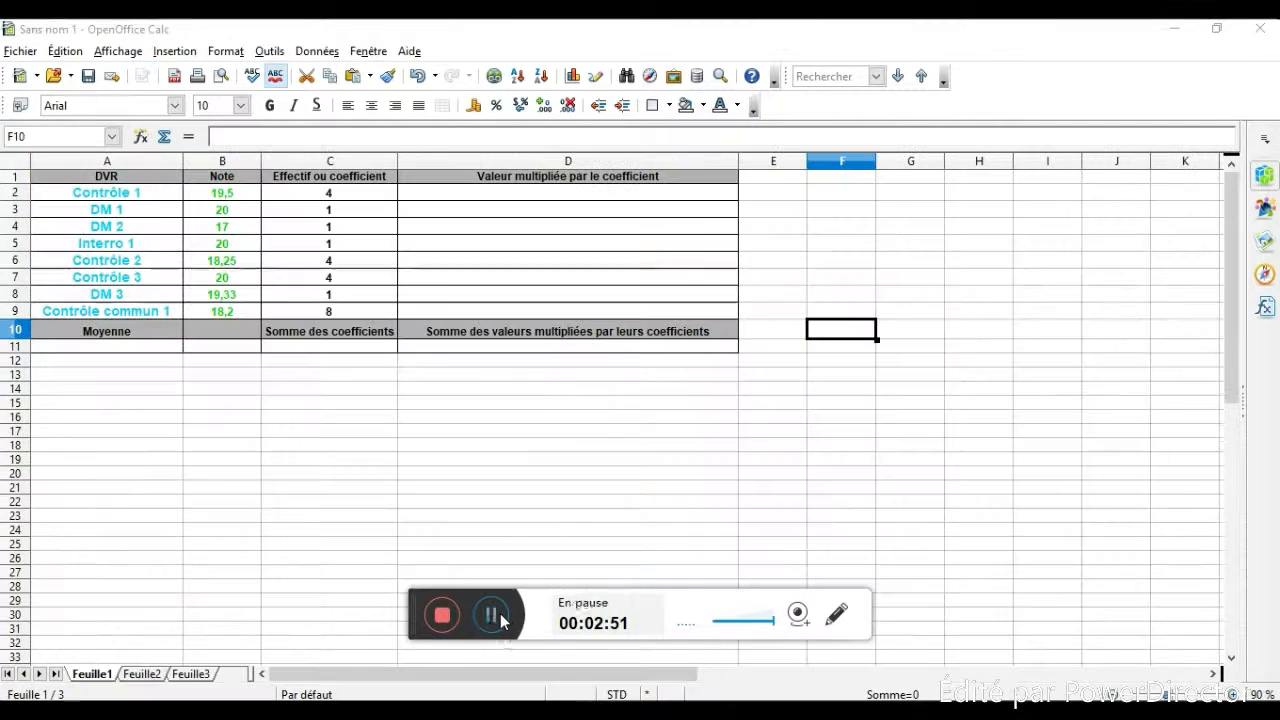
click(499, 617)
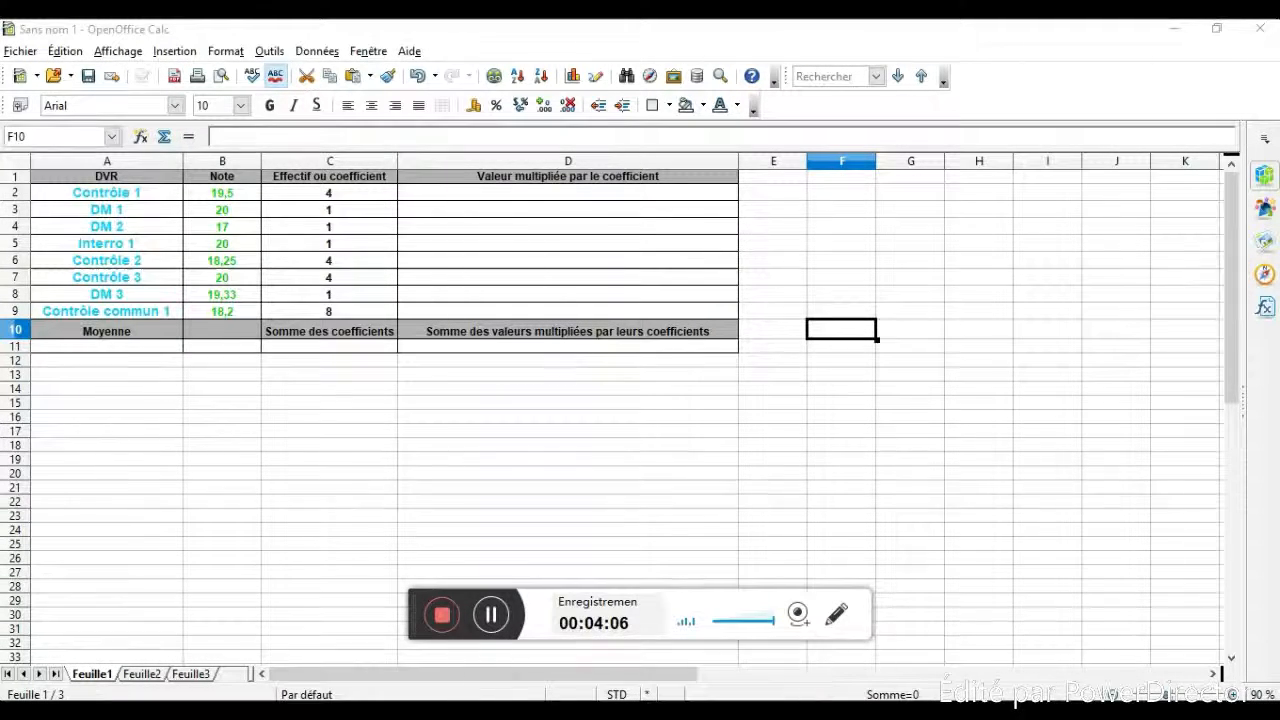
Read the exercise questions in the Writer document TP Statistiques et tableur.odt and return to the untitled Calc spreadsheet.
mouse_move(714, 716)
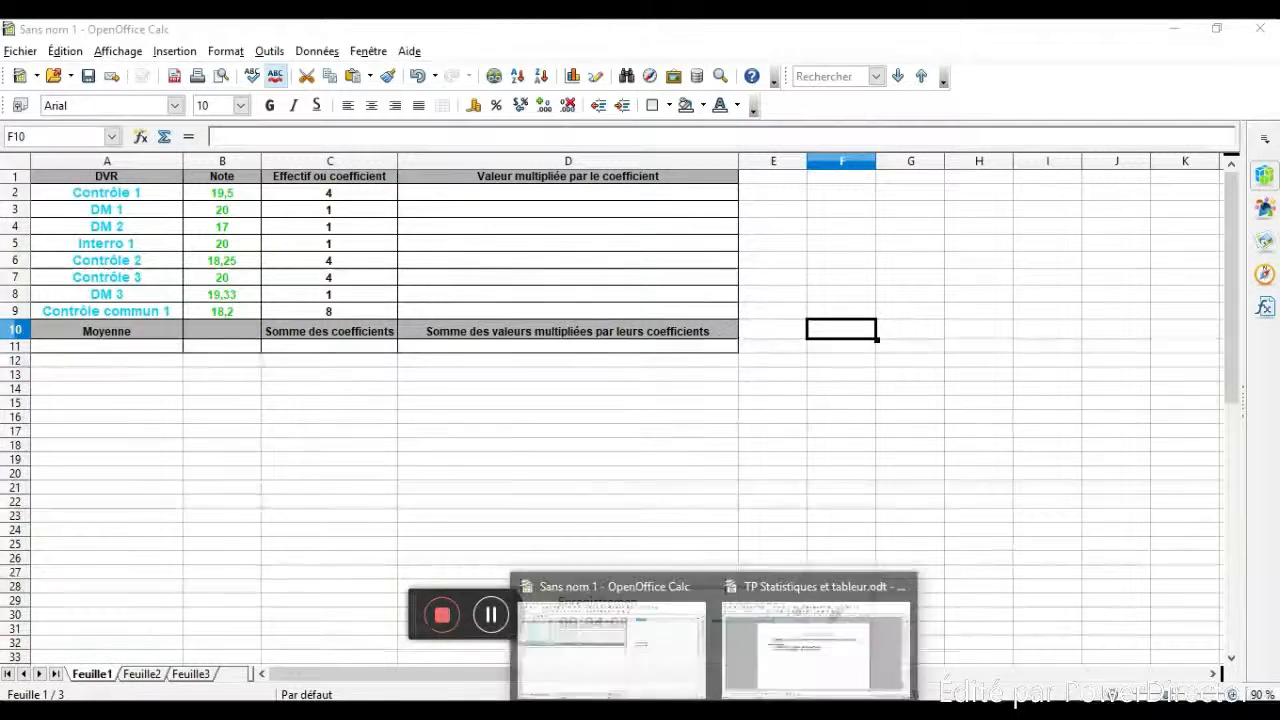
click(786, 663)
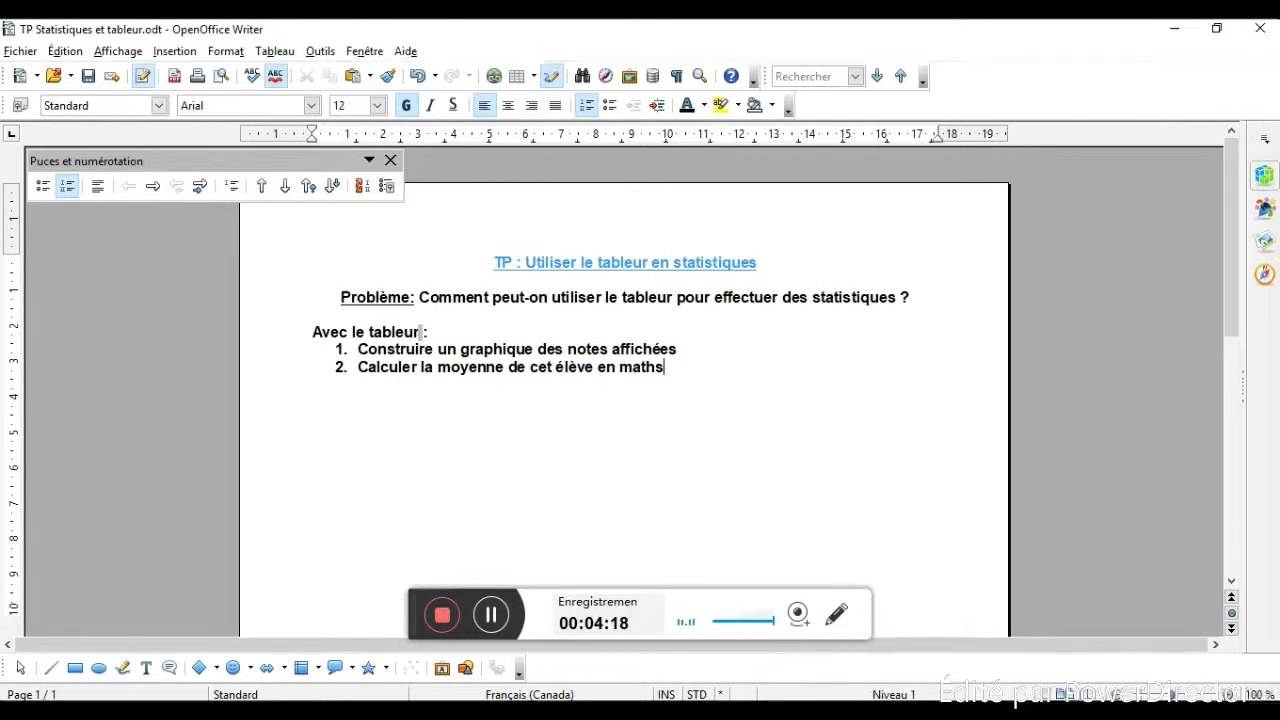
click(636, 645)
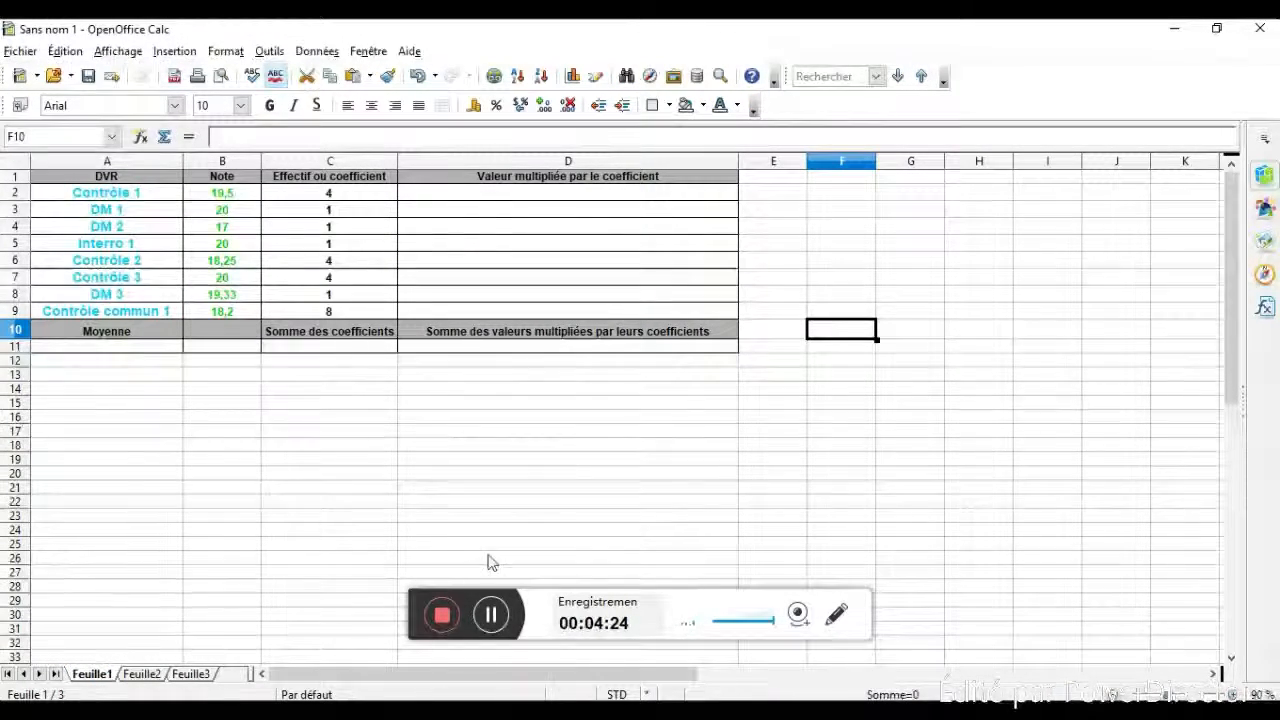
click(97, 180)
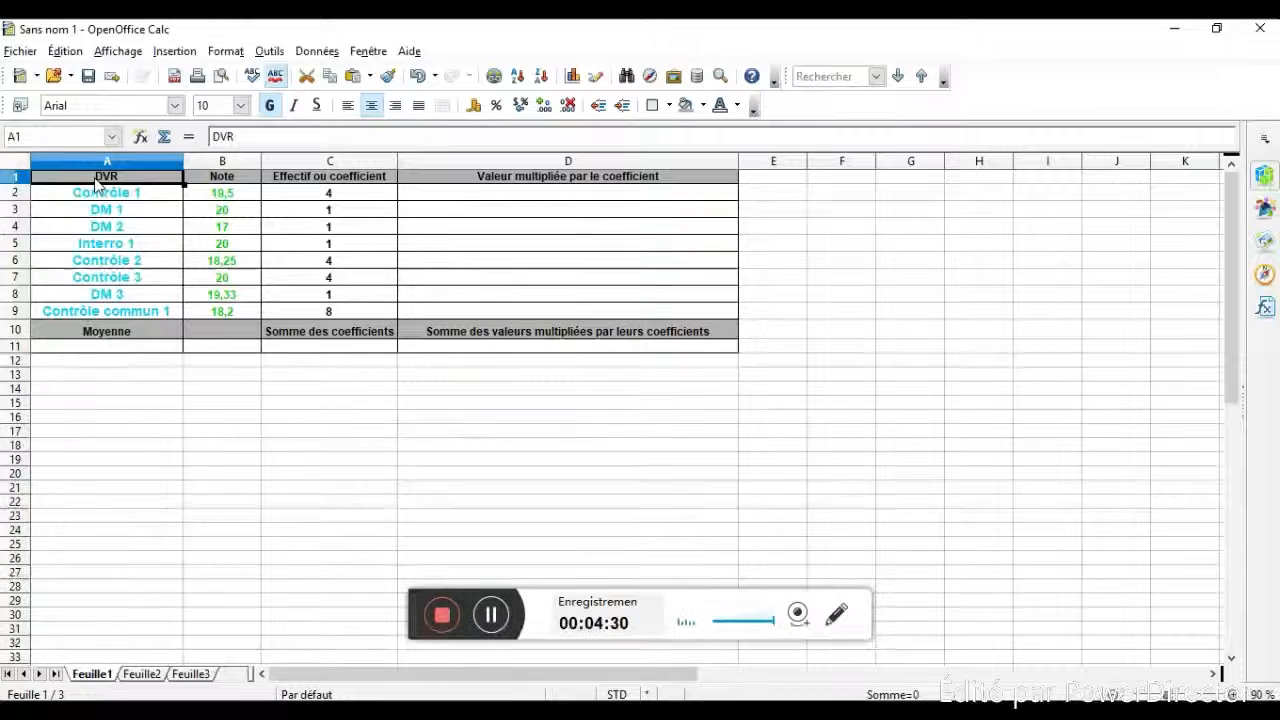
drag(97, 180, 222, 314)
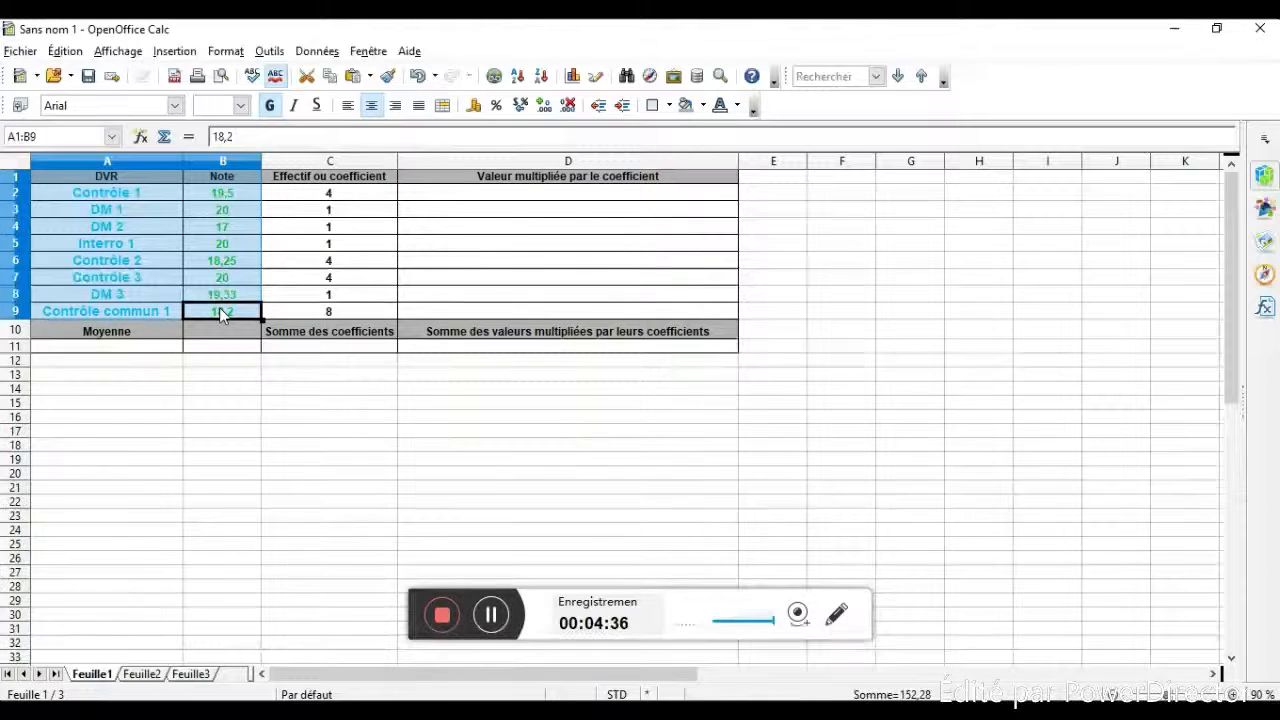
click(333, 280)
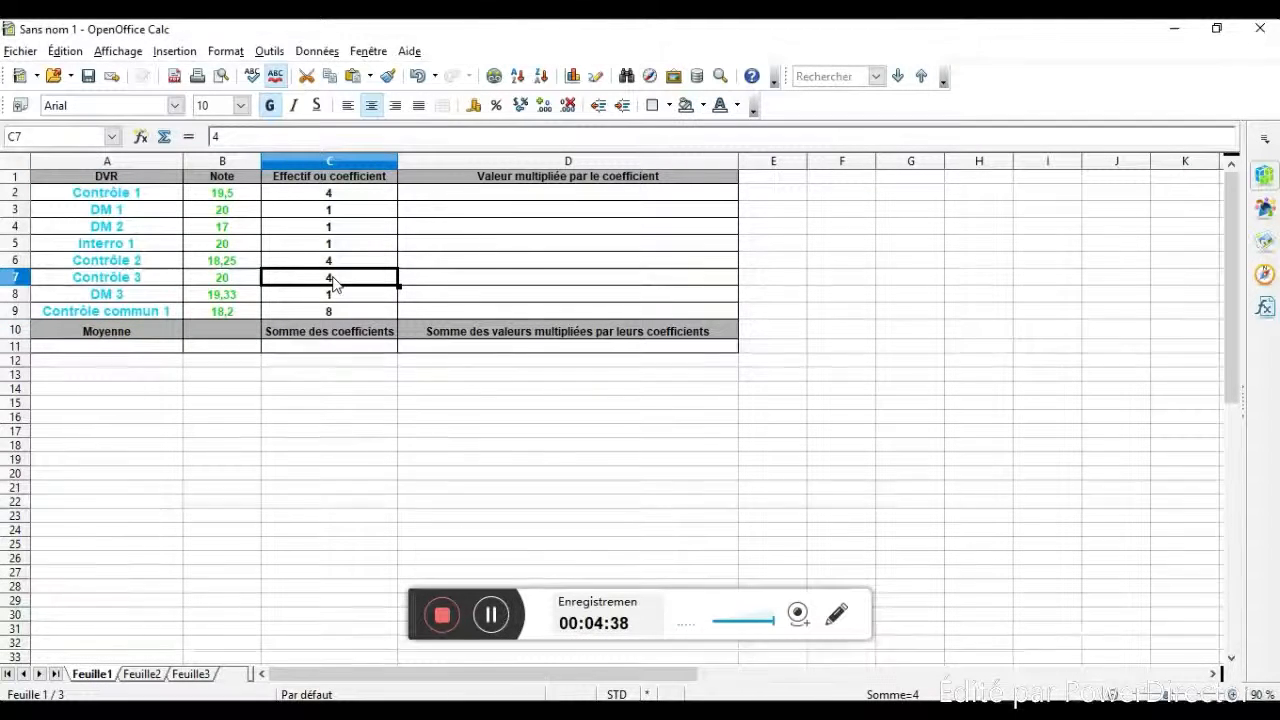
mouse_move(333, 280)
mouse_down()
mouse_move(334, 351)
mouse_move(343, 284)
mouse_up()
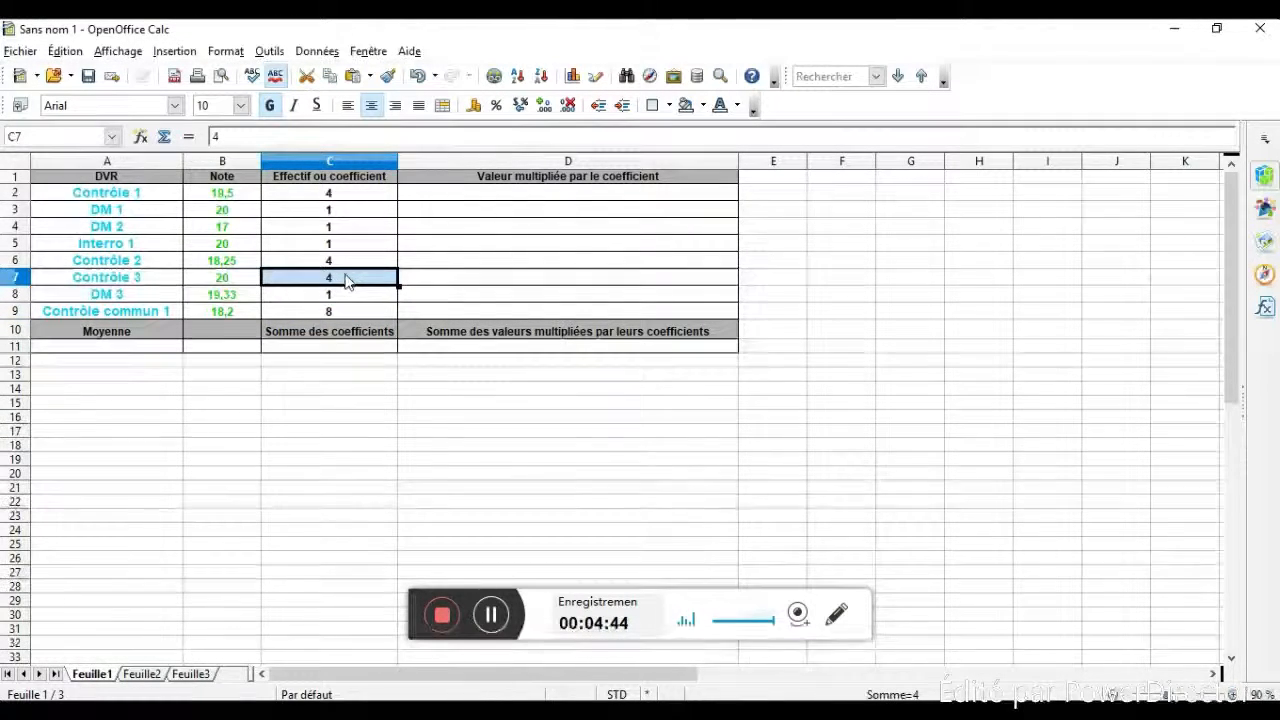
drag(344, 274, 354, 281)
click(355, 287)
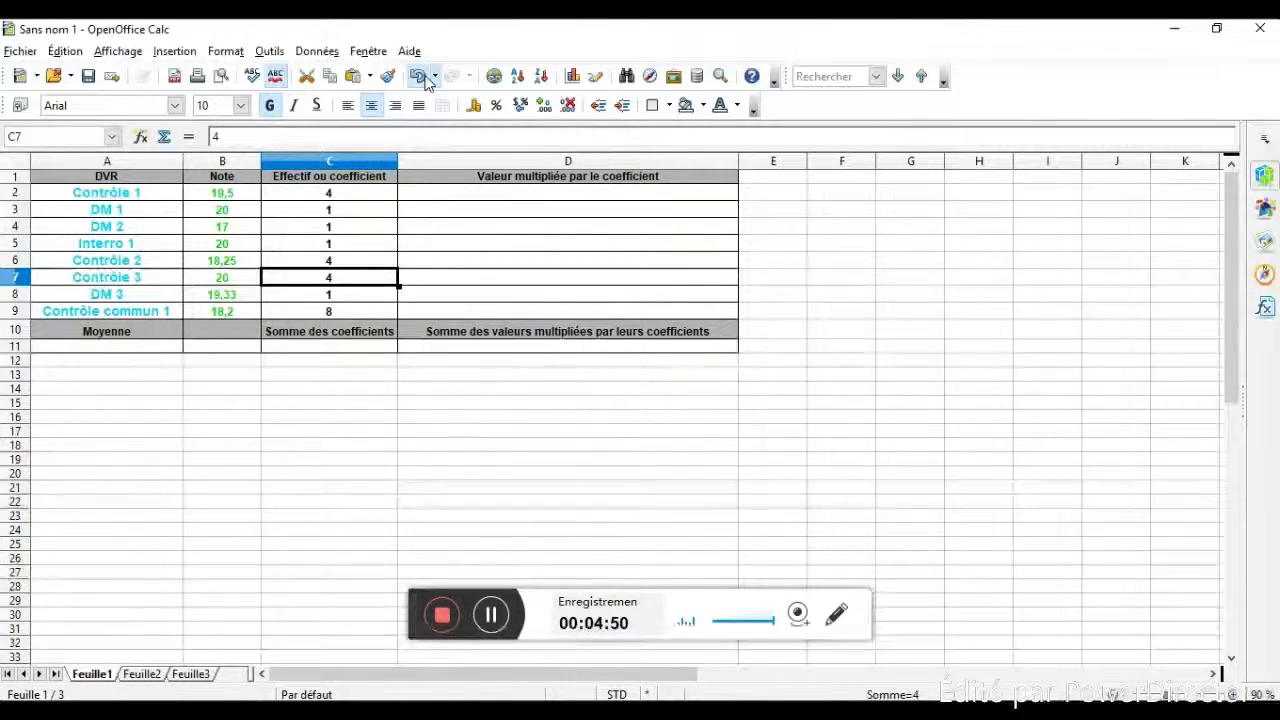
Start inserting a chart from the assessment names and grades in cells A1:B9.
click(146, 183)
drag(146, 183, 247, 311)
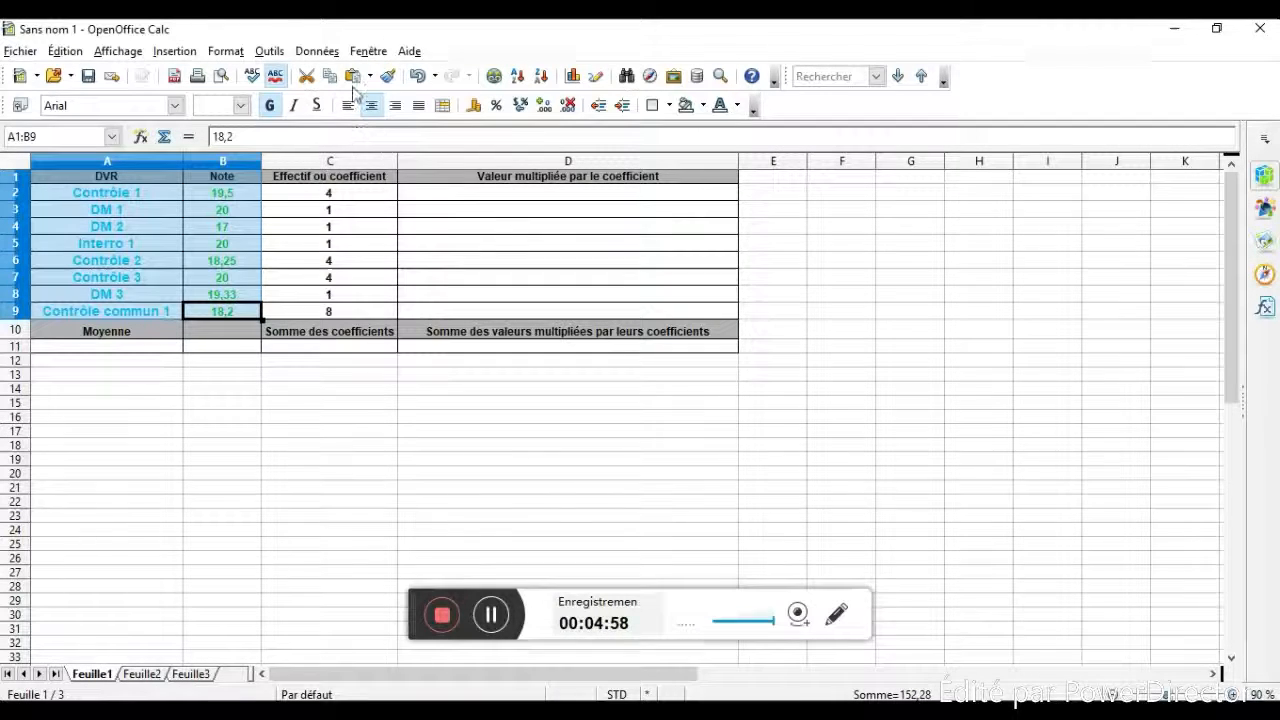
click(172, 51)
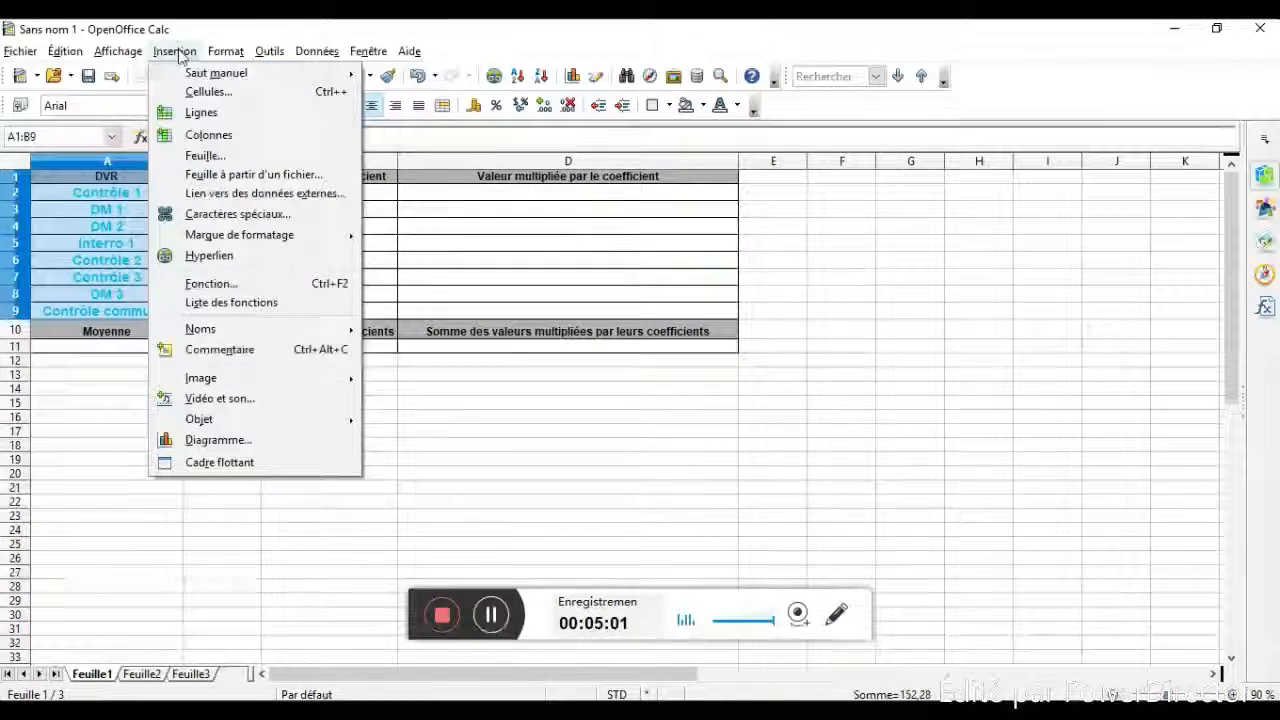
click(255, 440)
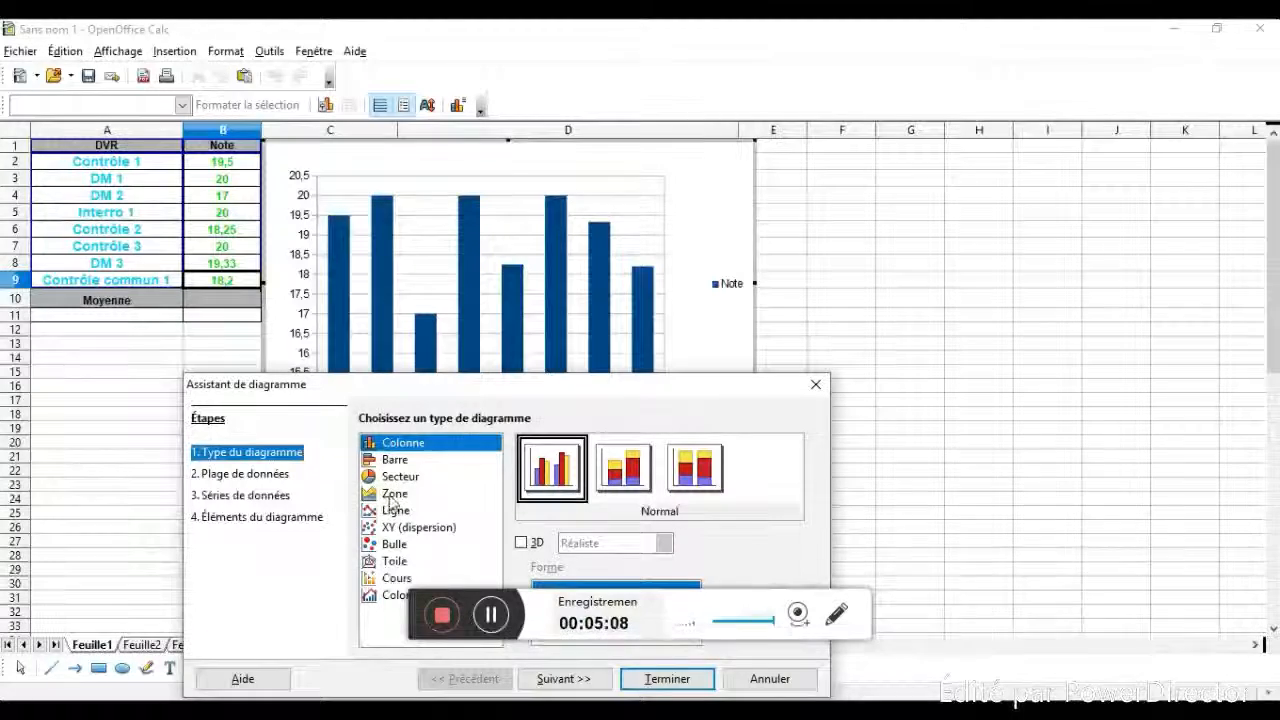
Preview the grades as a Toile chart with Points et lignes, an XY (dispersion) chart and a Bulle chart.
click(396, 564)
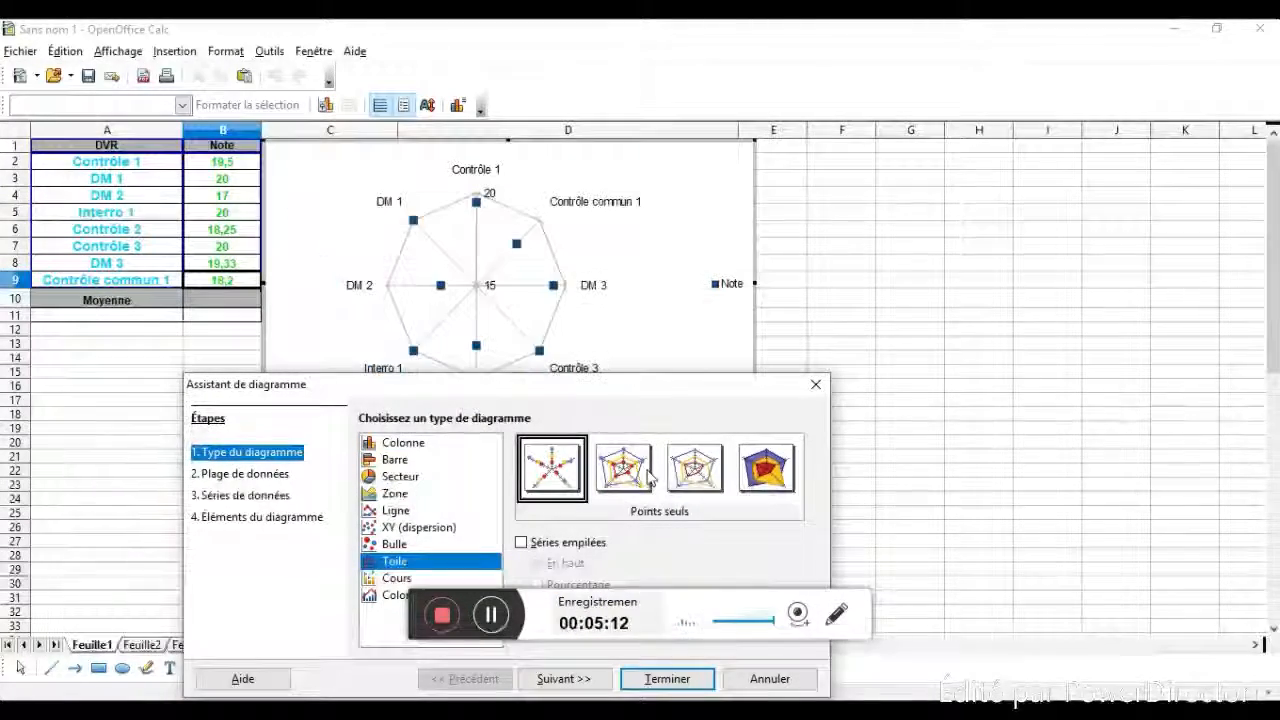
click(648, 478)
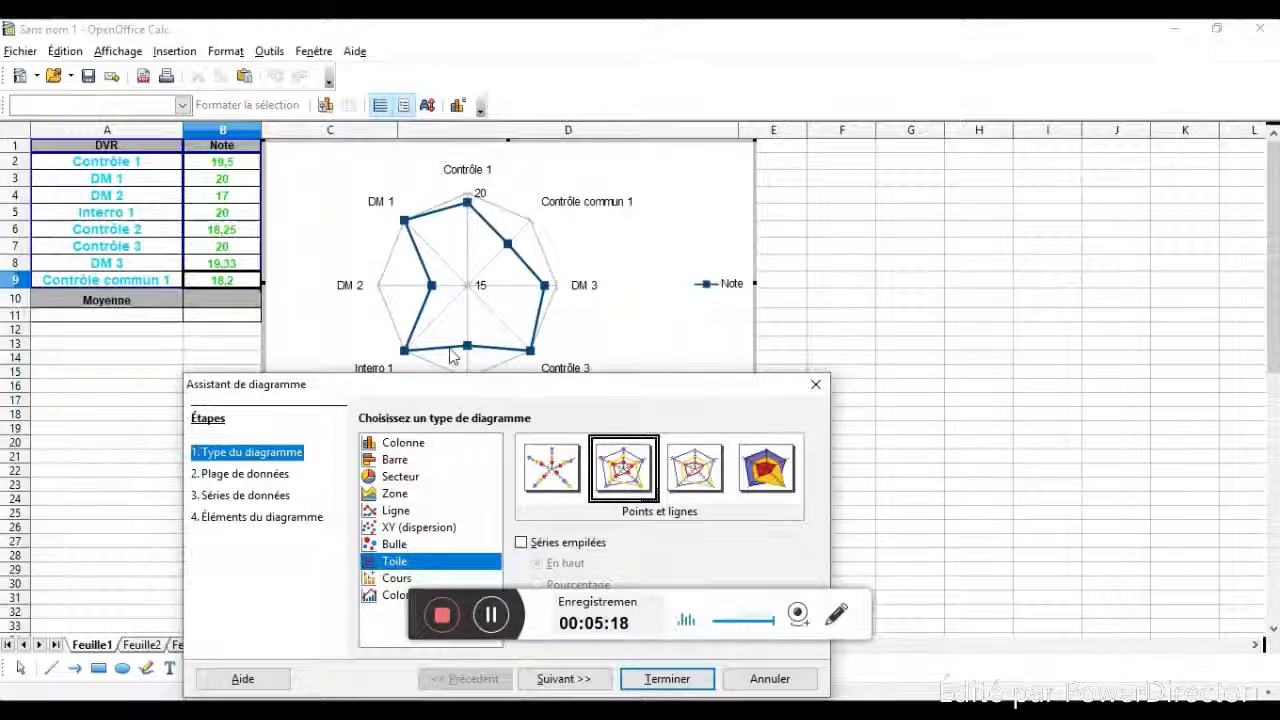
click(393, 528)
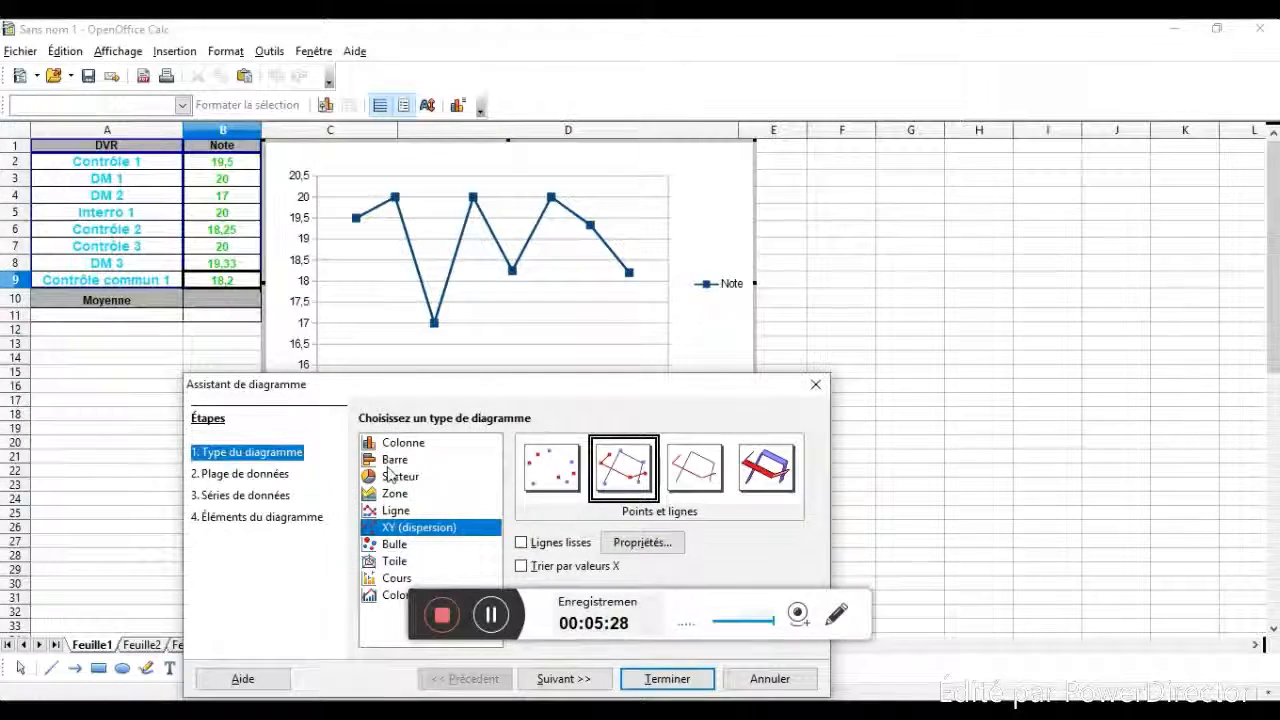
click(395, 544)
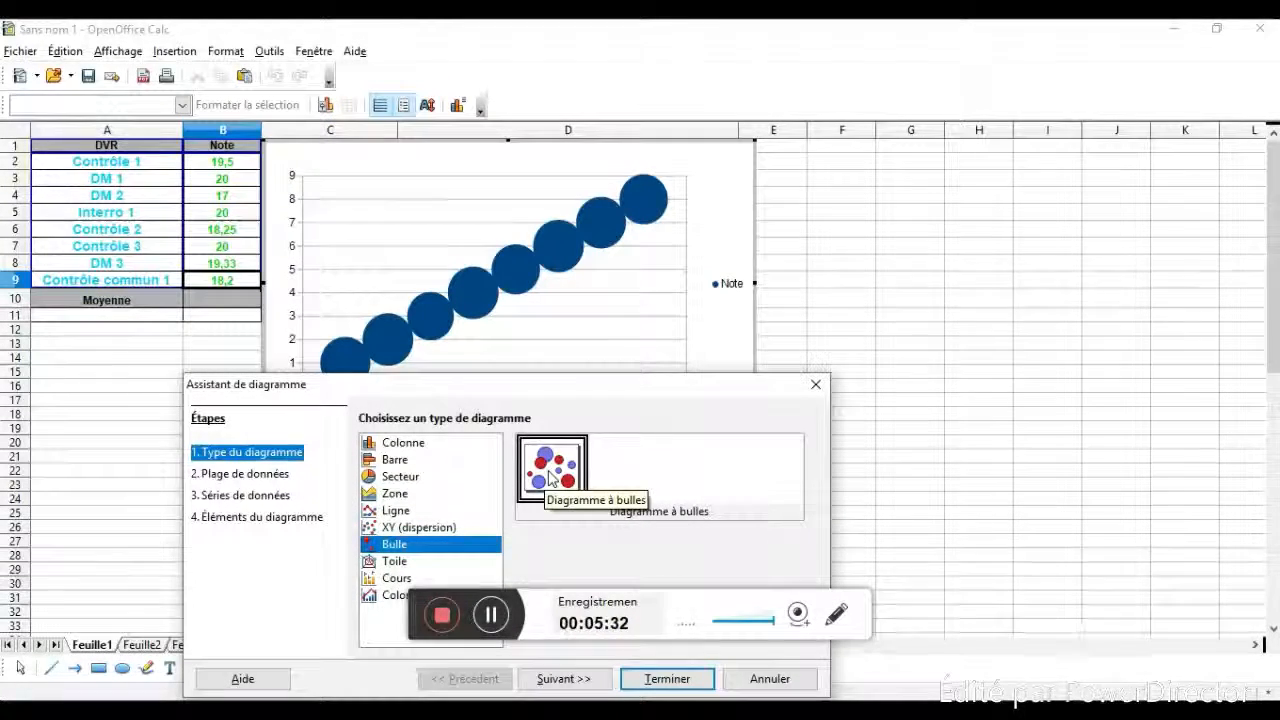
Try the Cours chart variants and the combined column-and-line chart type for the grades.
click(395, 582)
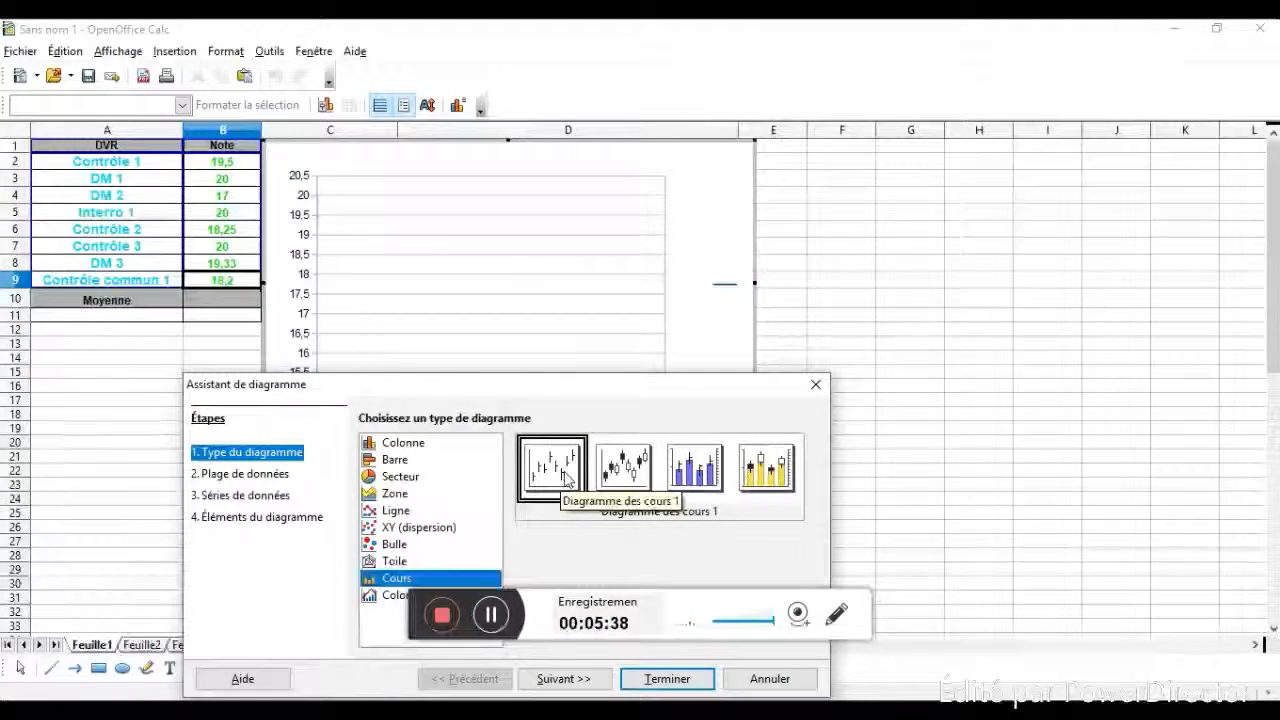
click(622, 465)
click(695, 463)
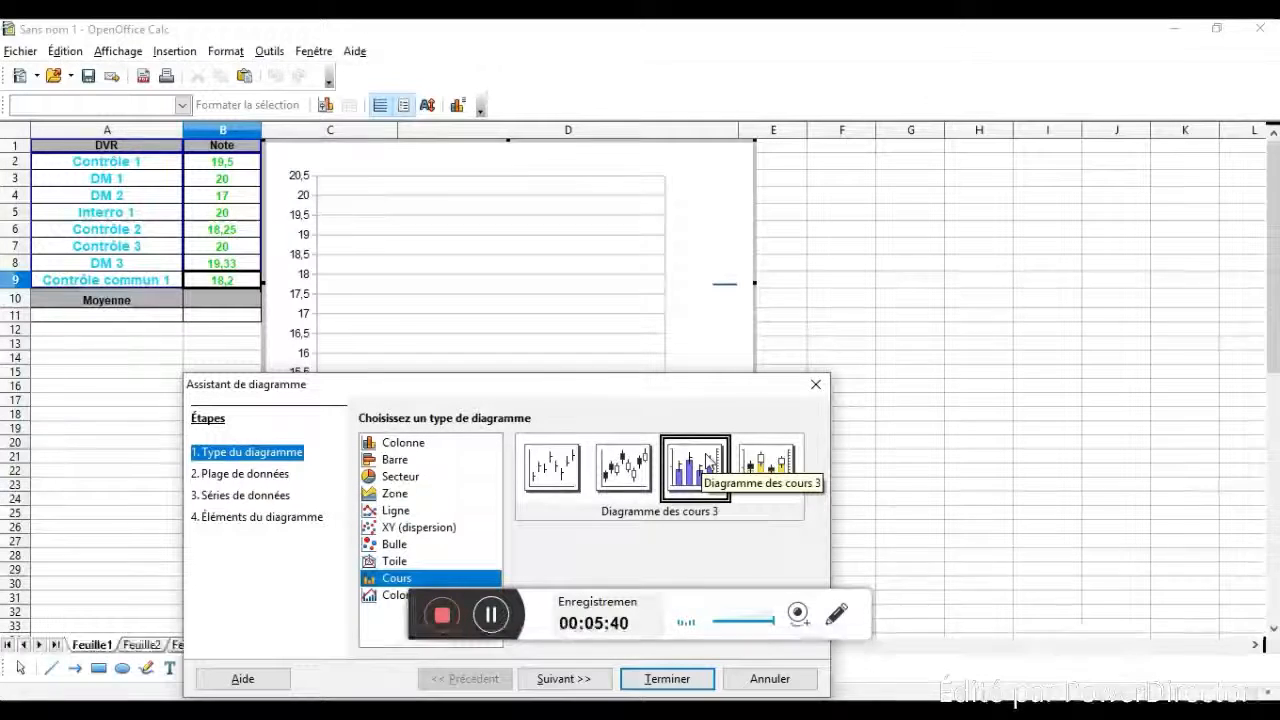
click(767, 468)
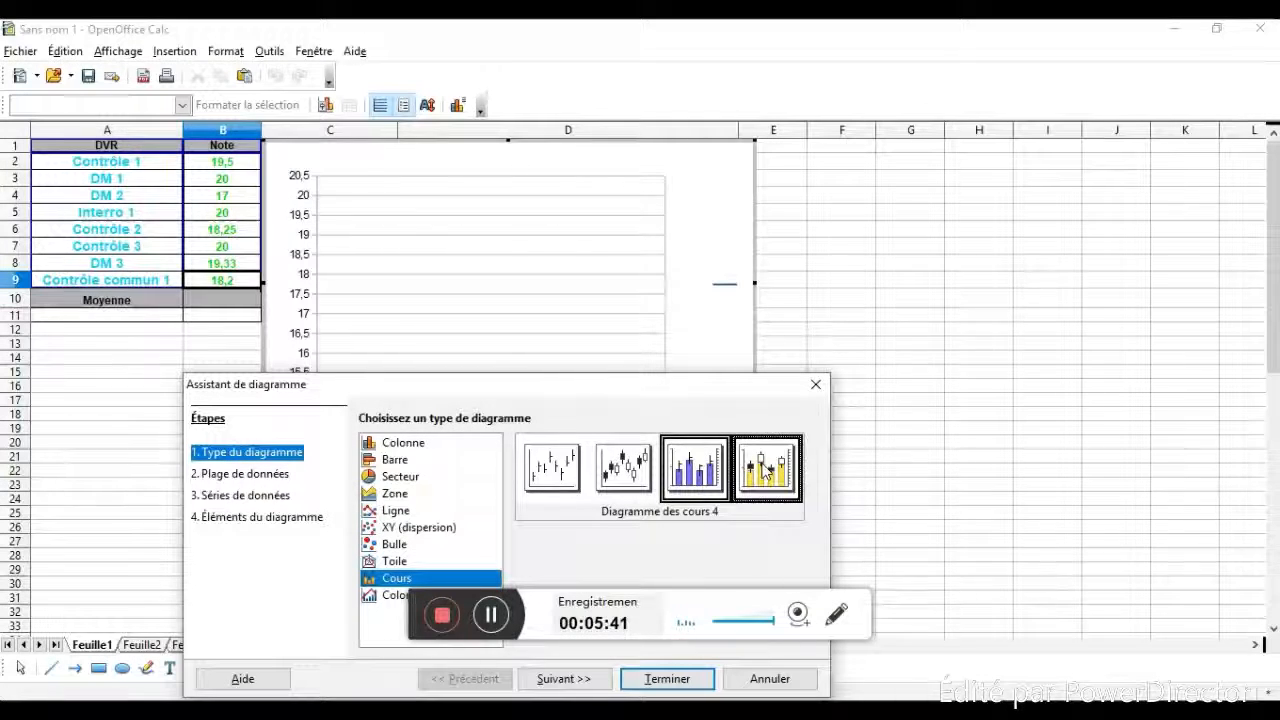
click(384, 599)
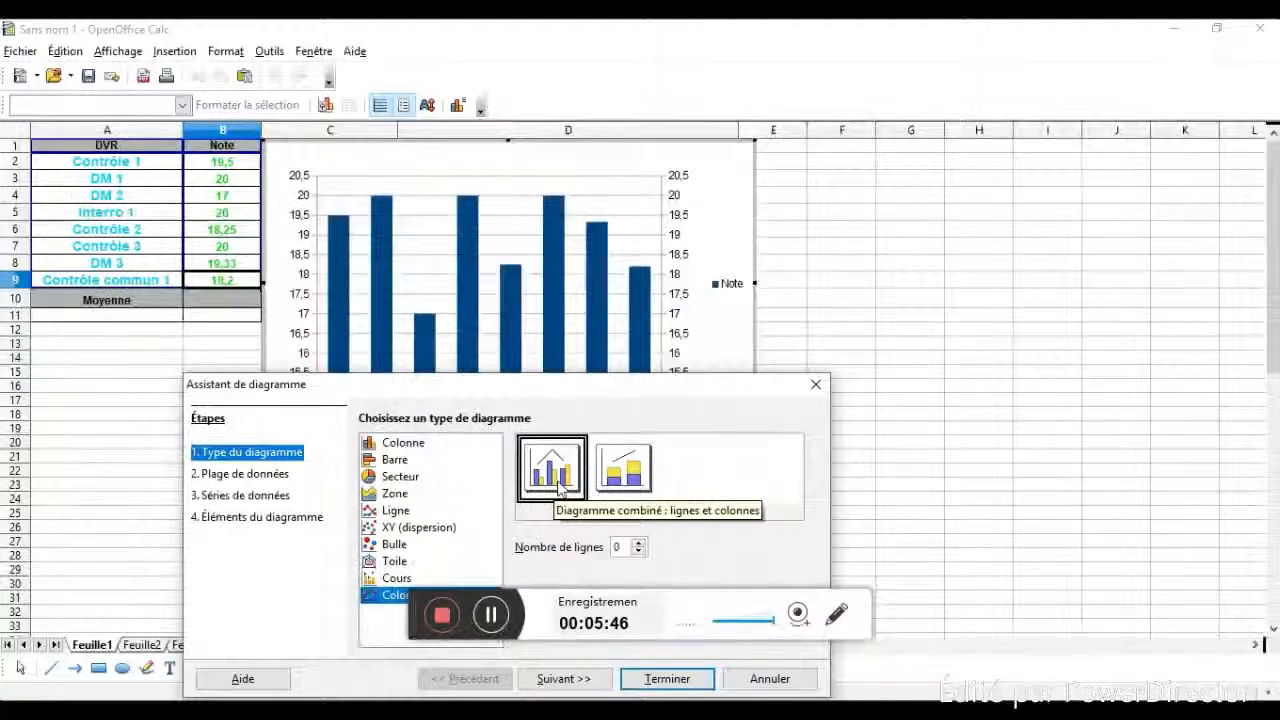
click(395, 542)
Preview the grades as a Ligne chart, trying the Points seuls, Lignes seules and Lignes 3D variants.
click(398, 511)
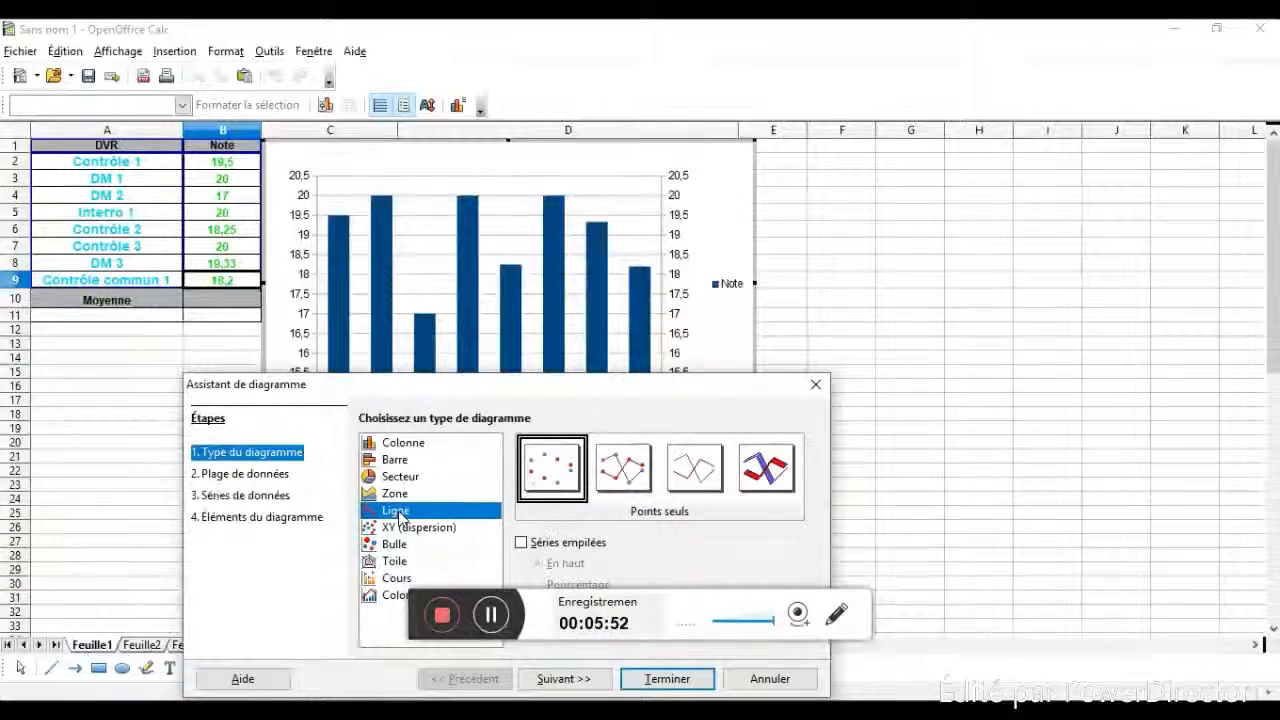
click(758, 470)
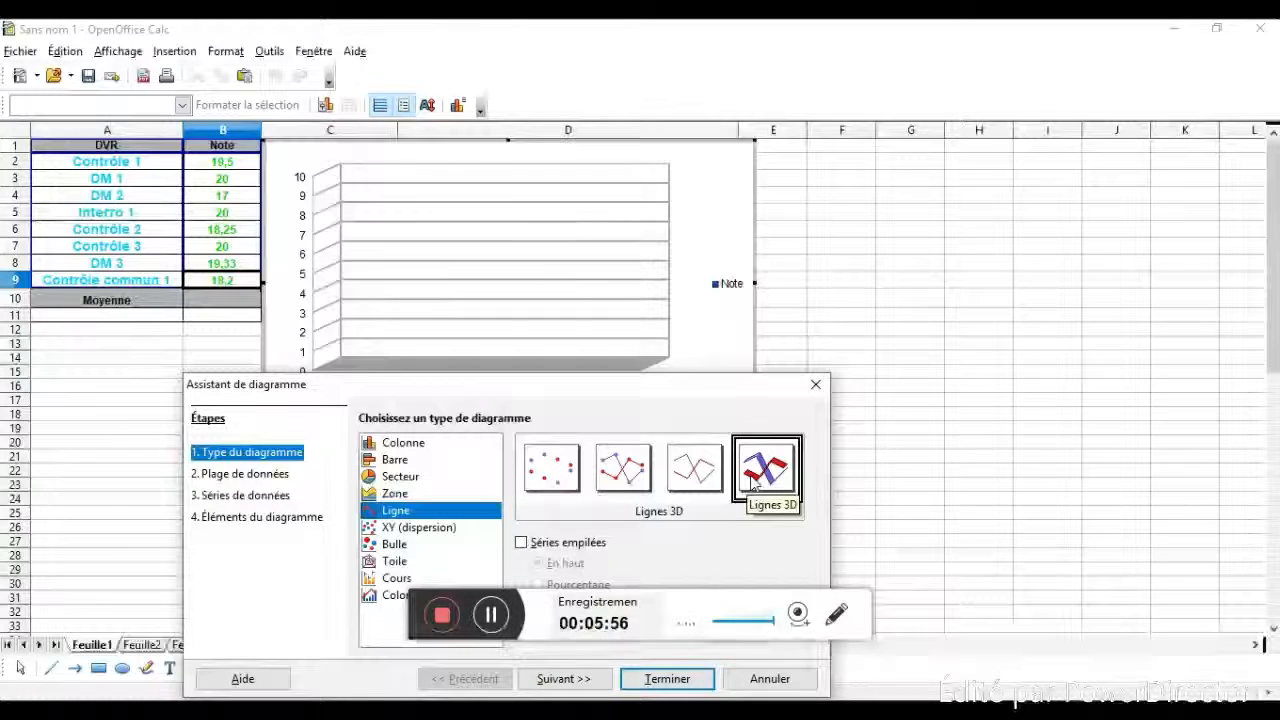
click(697, 478)
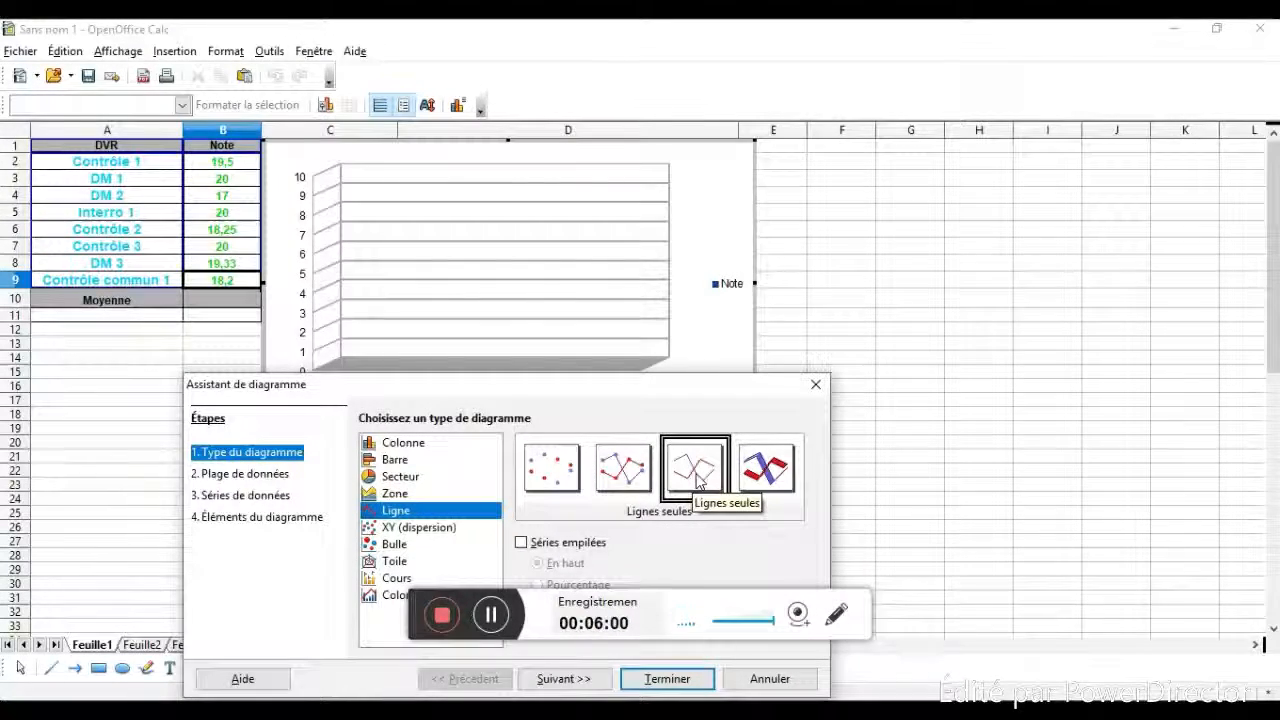
click(752, 481)
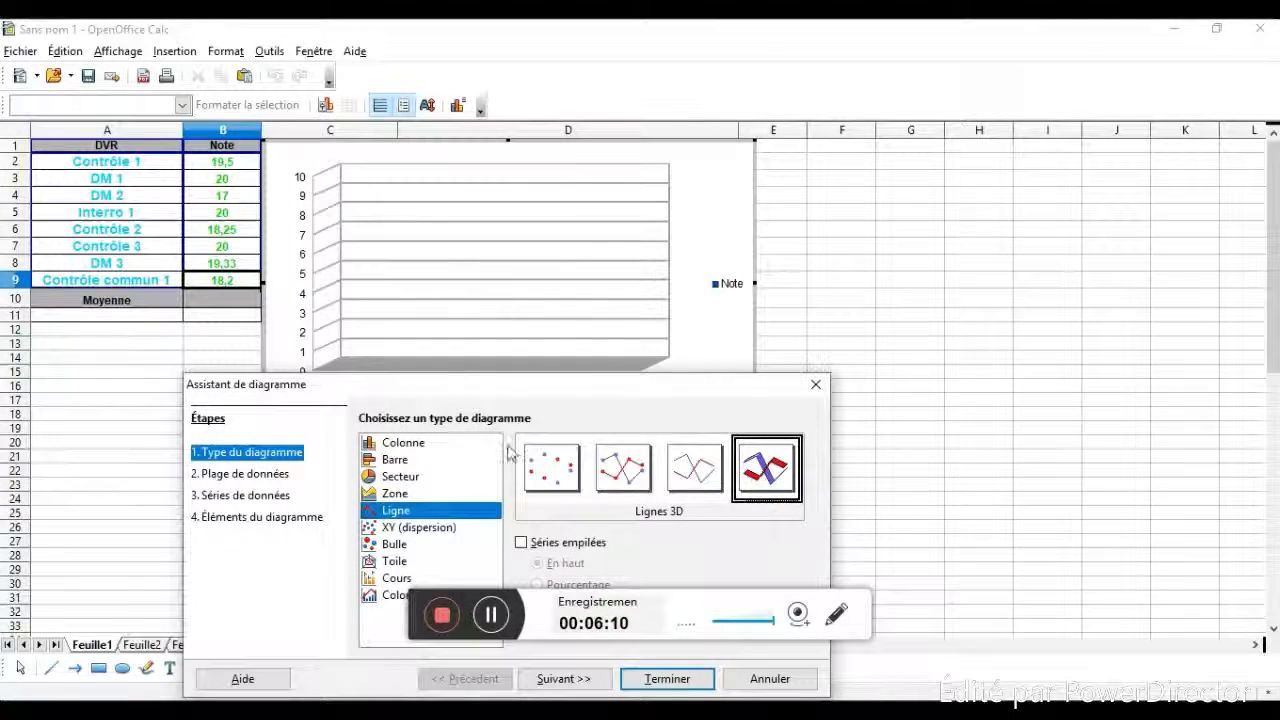
Preview the grades as a 3D Colonne chart, trying the Pourcentage empilé and Empilé variants.
click(420, 461)
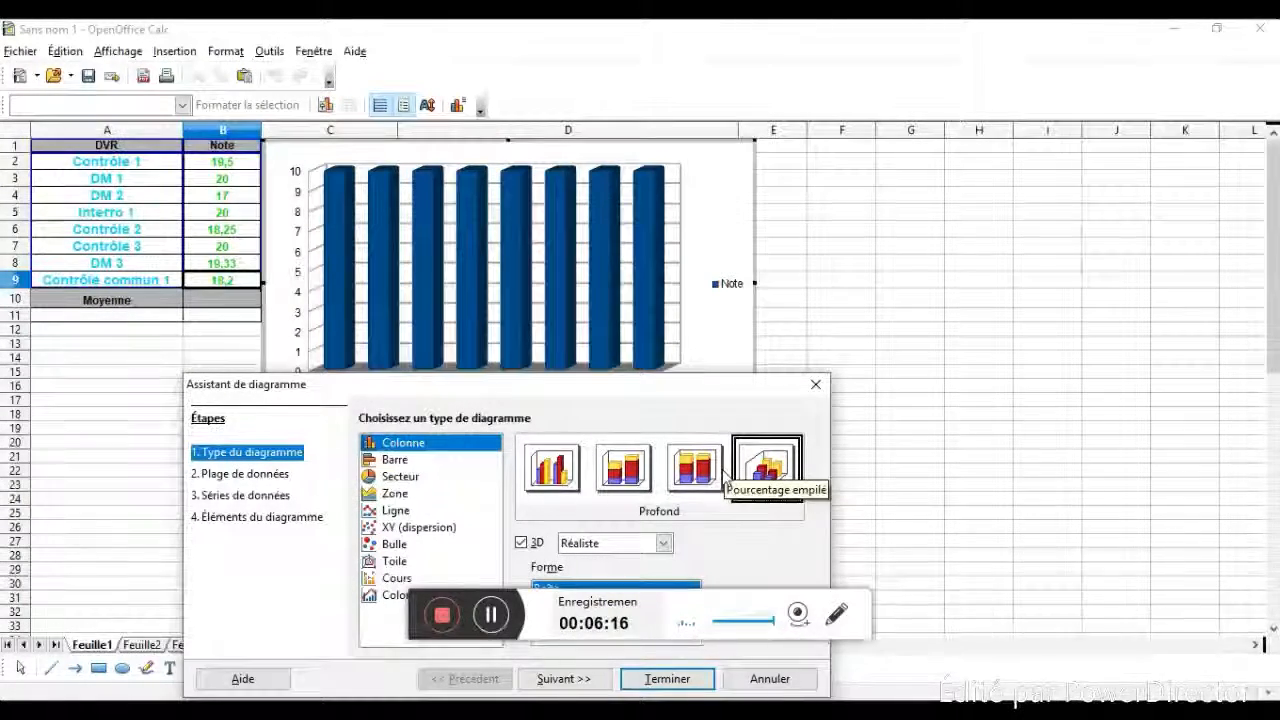
click(716, 468)
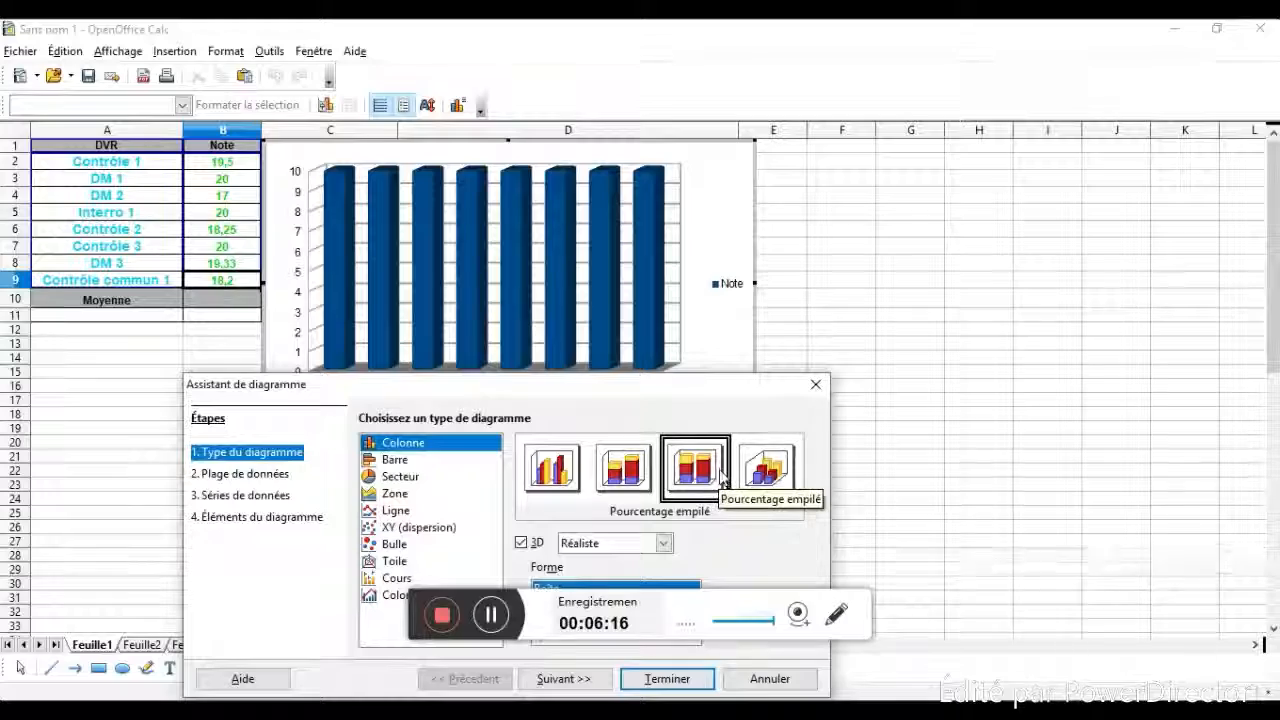
click(627, 483)
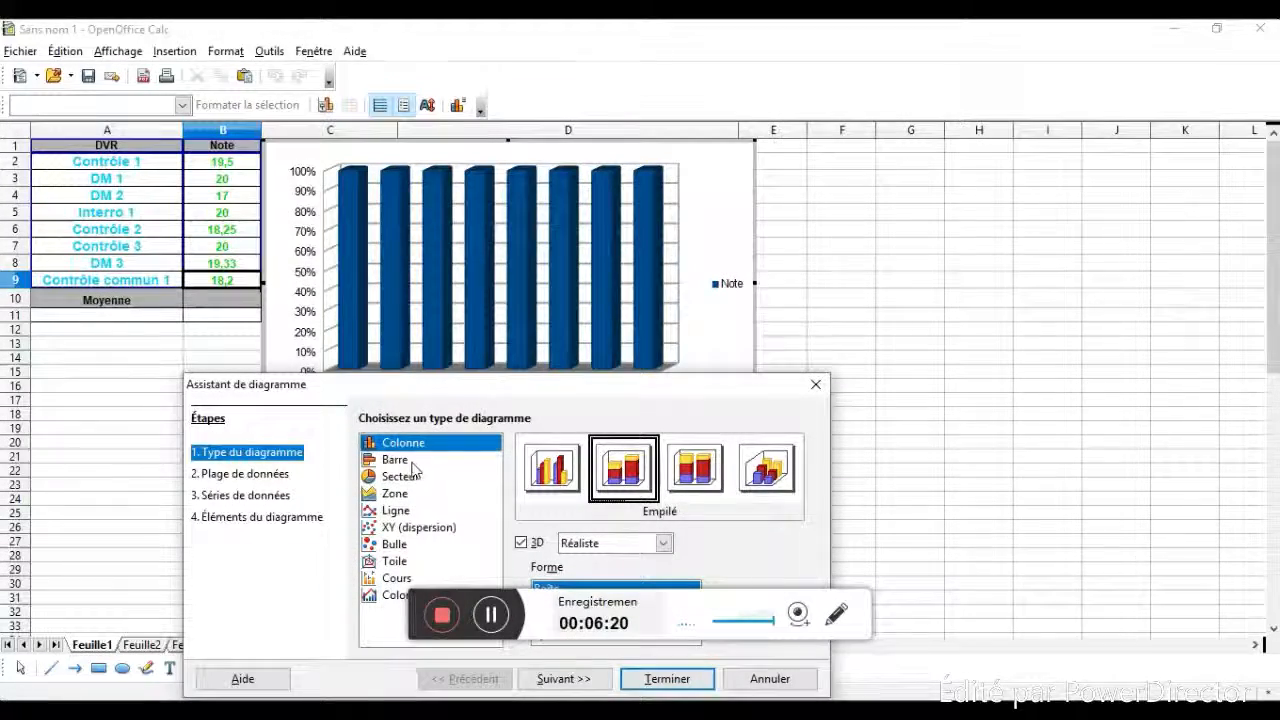
Create the grades chart as a Ligne chart with Points et lignes and smooth lines (Lignes lisses).
click(408, 511)
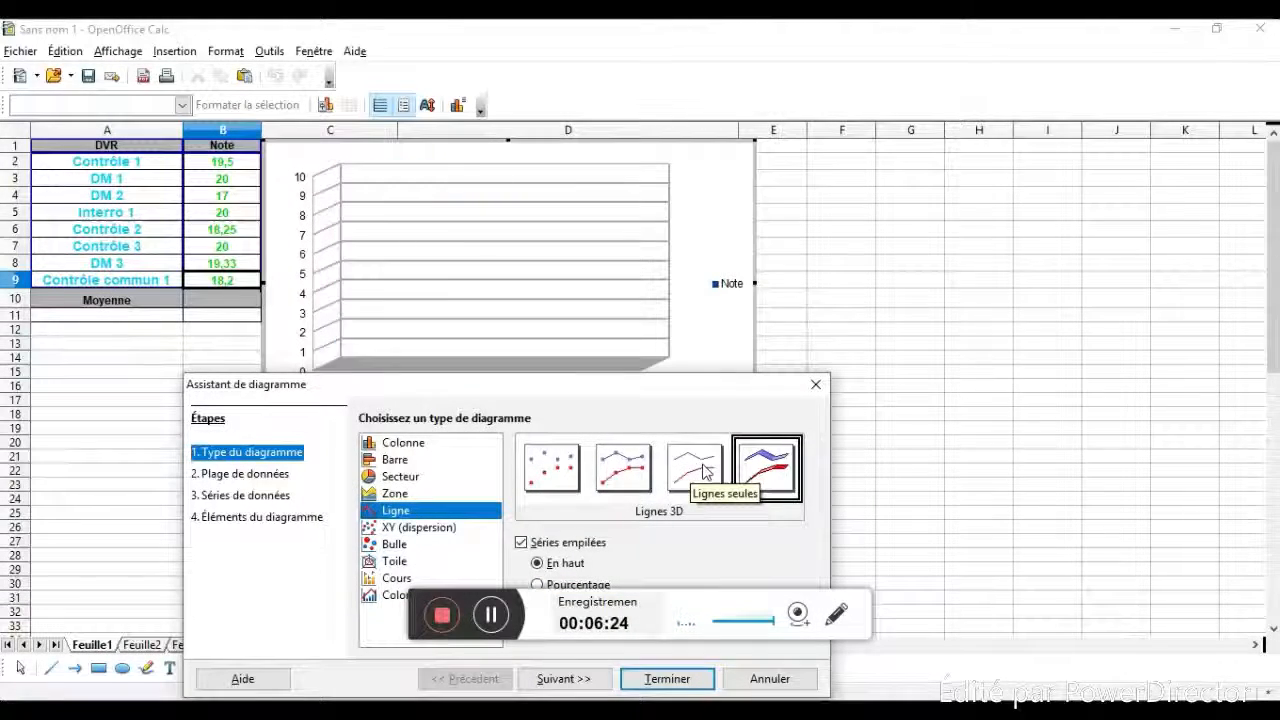
click(625, 470)
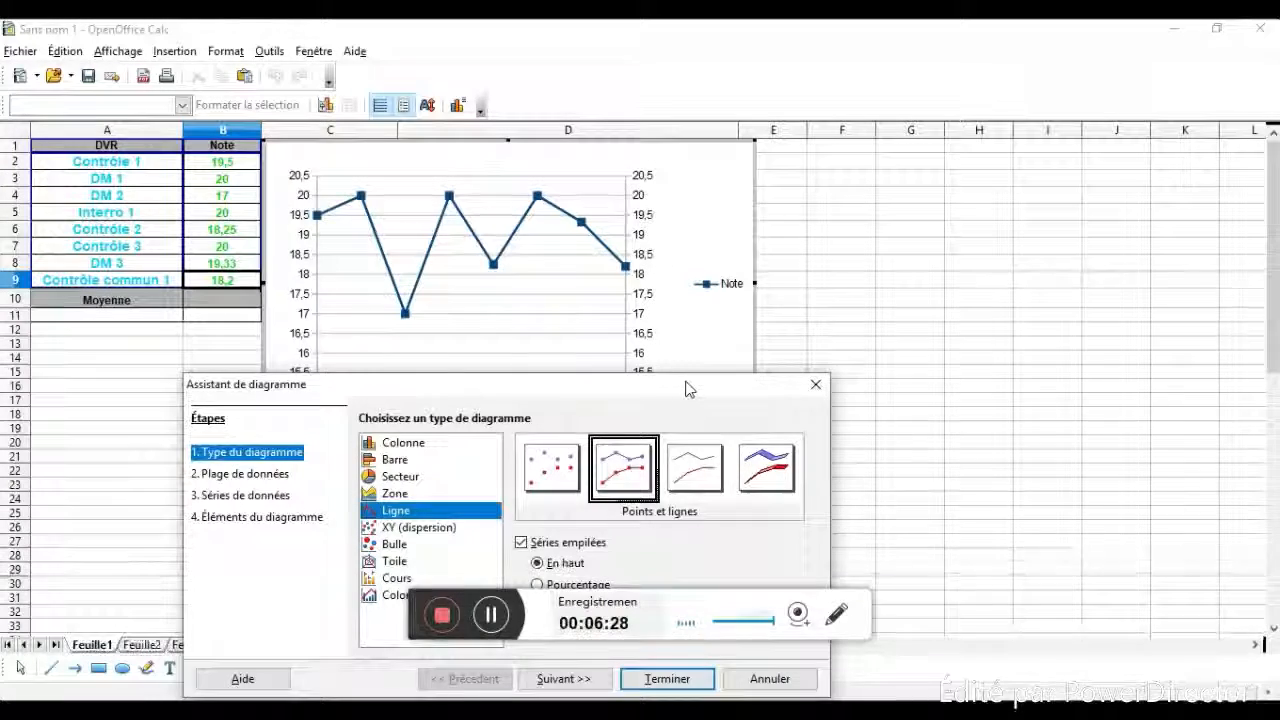
drag(684, 386, 1091, 194)
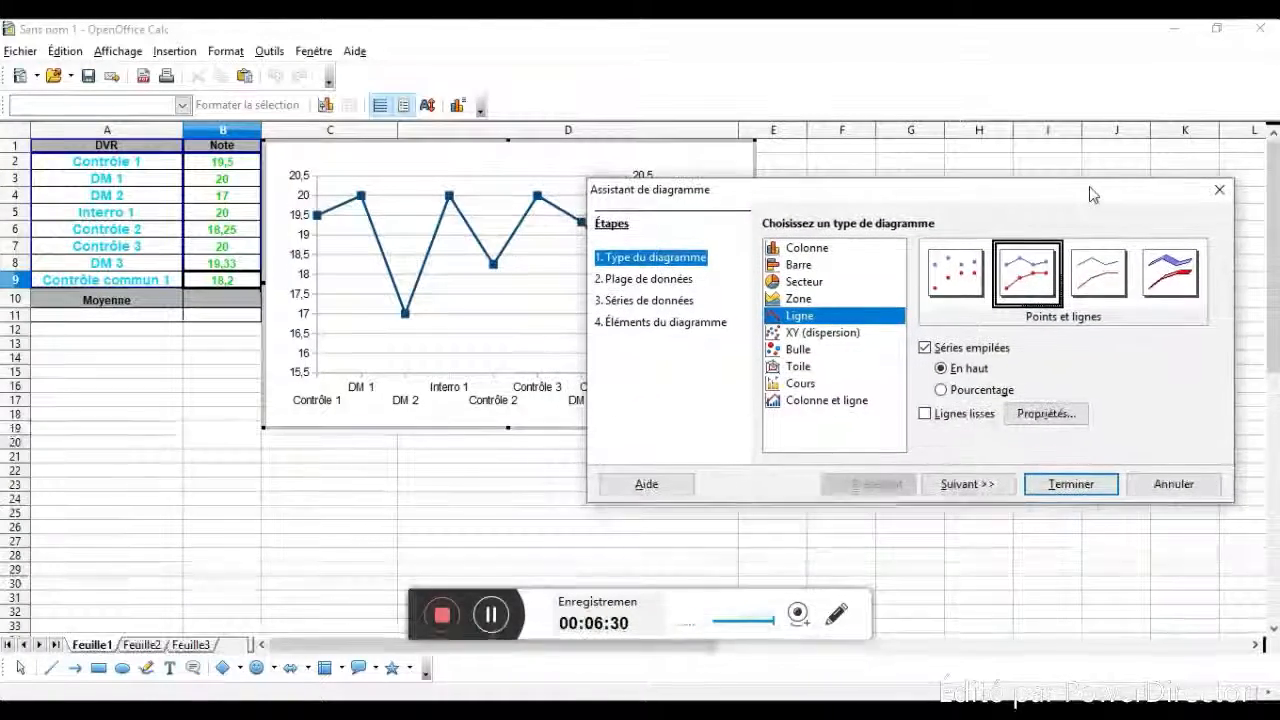
click(940, 418)
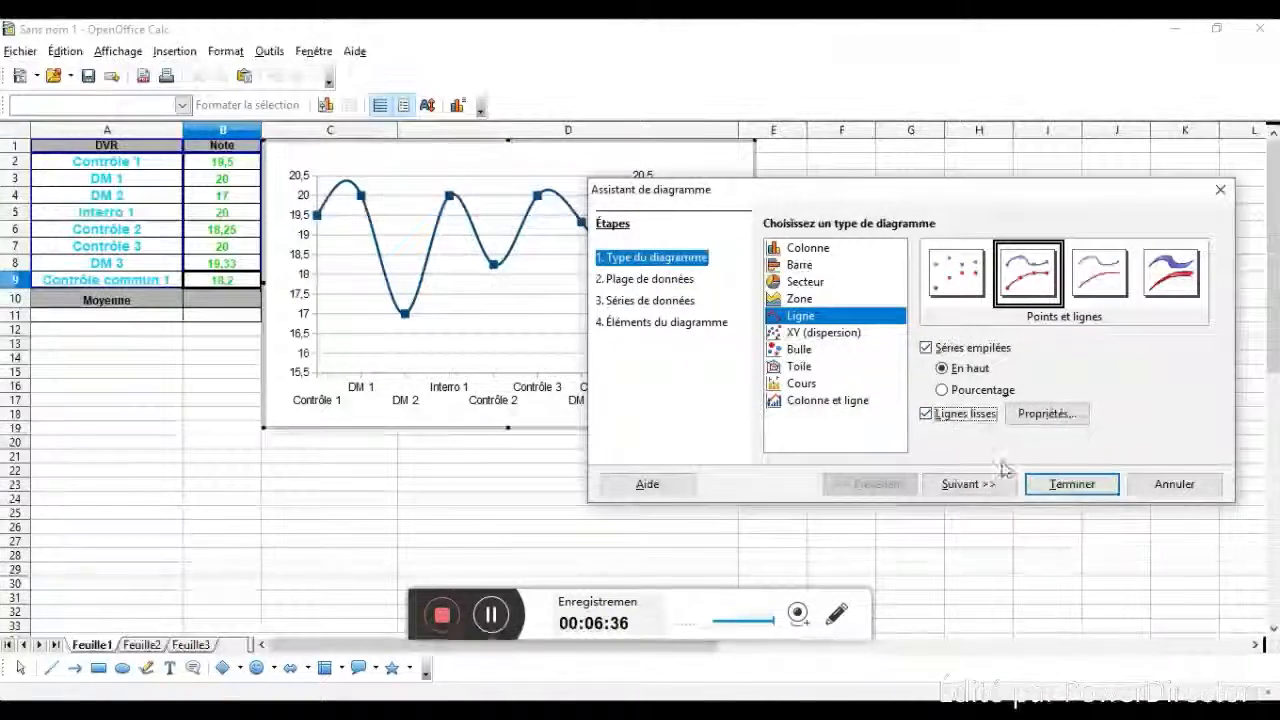
click(1074, 485)
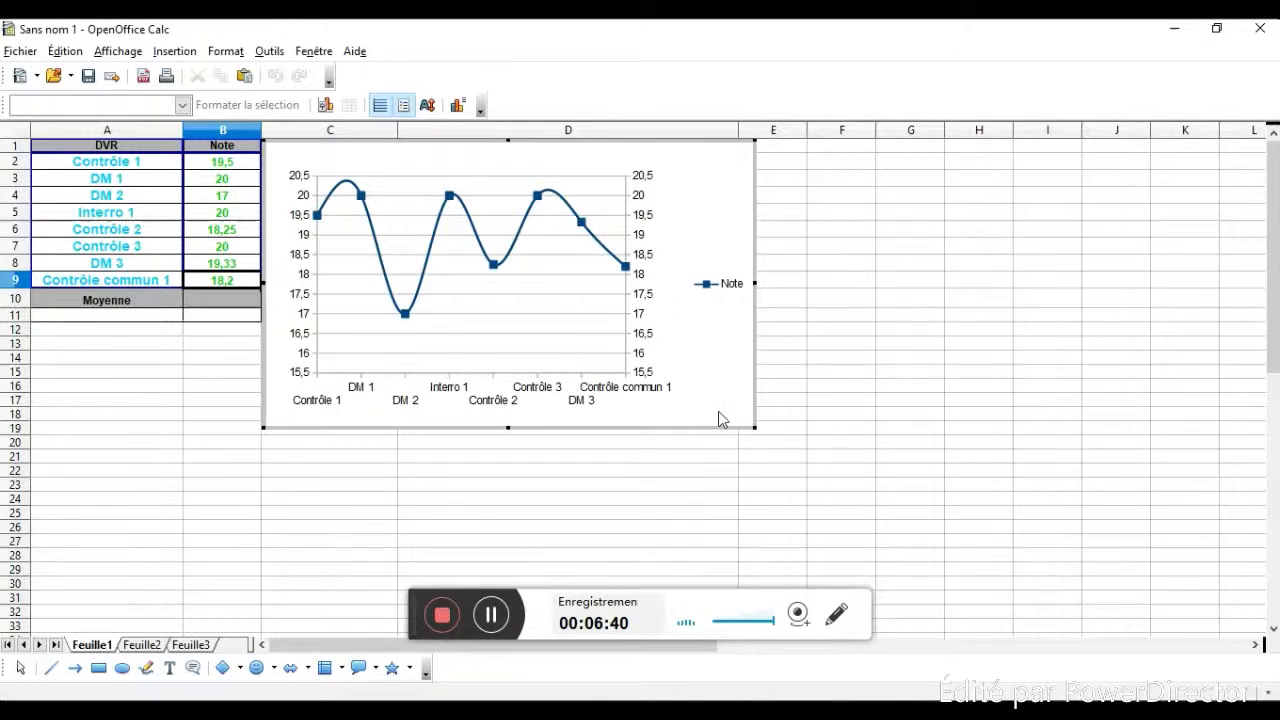
Move the chart off the table to the empty area beside it, beginning in column E around row 7, and deselect it.
click(723, 392)
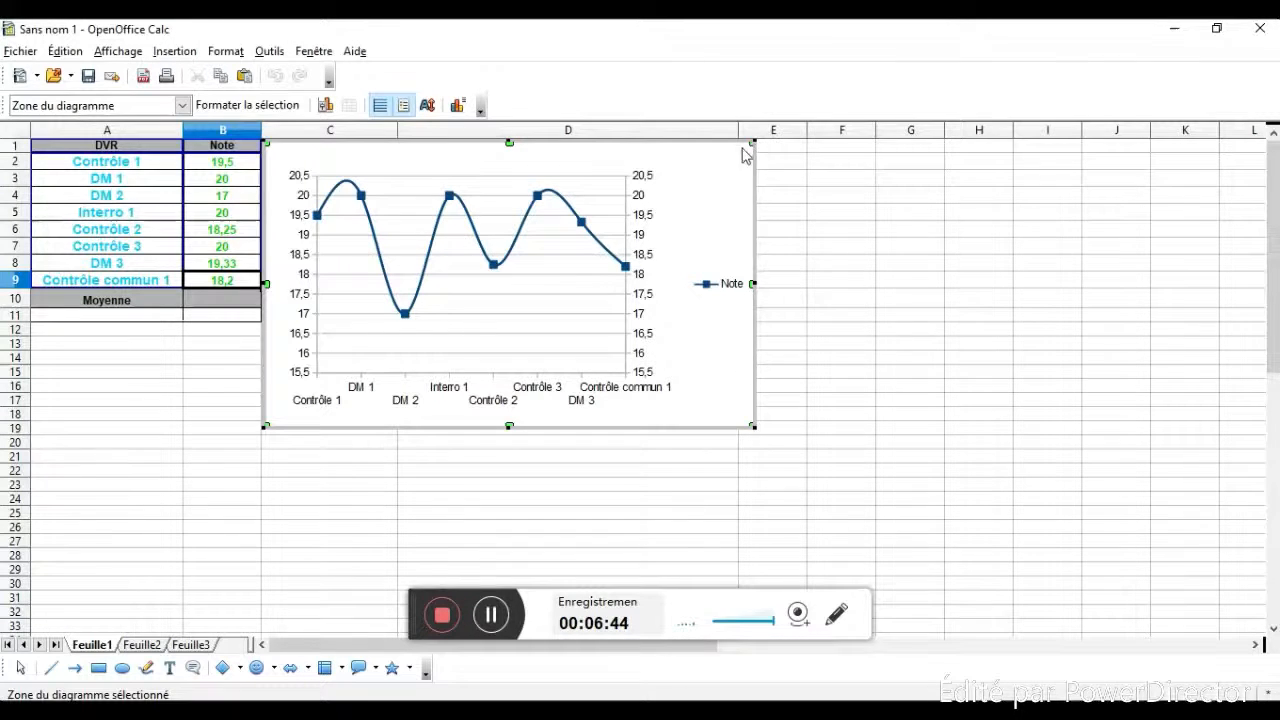
drag(737, 137, 1138, 208)
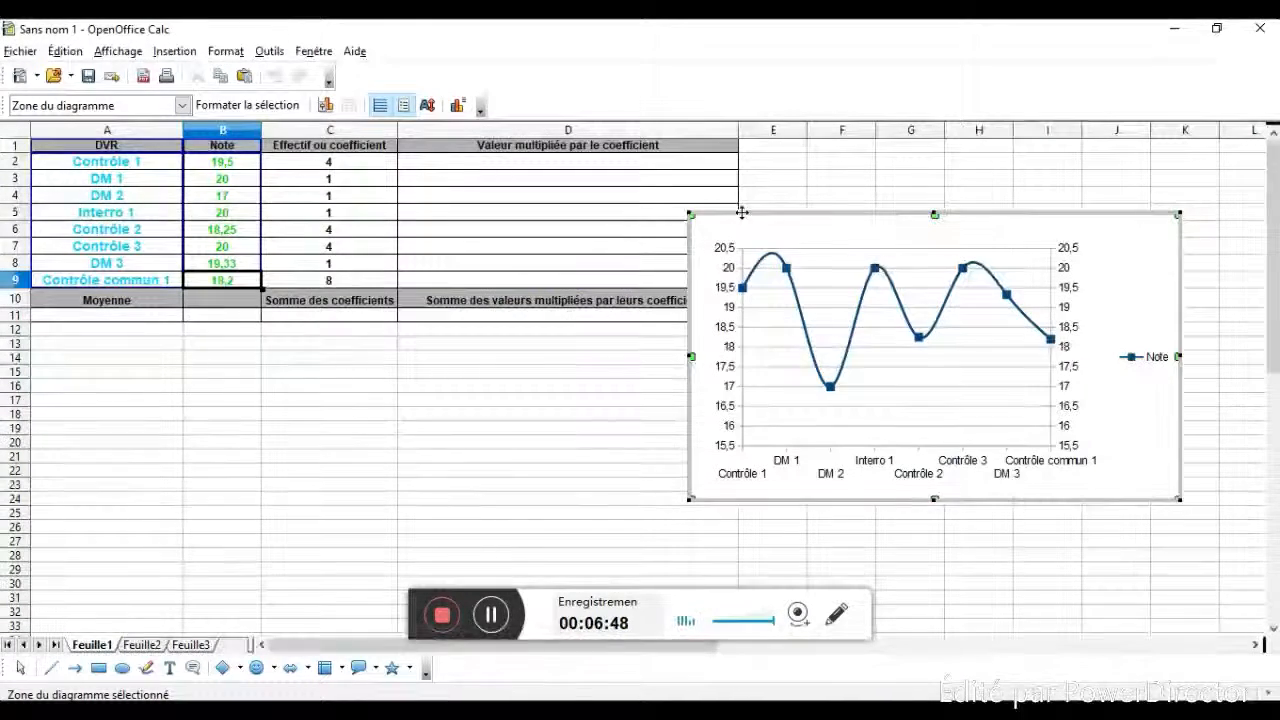
drag(781, 213, 874, 247)
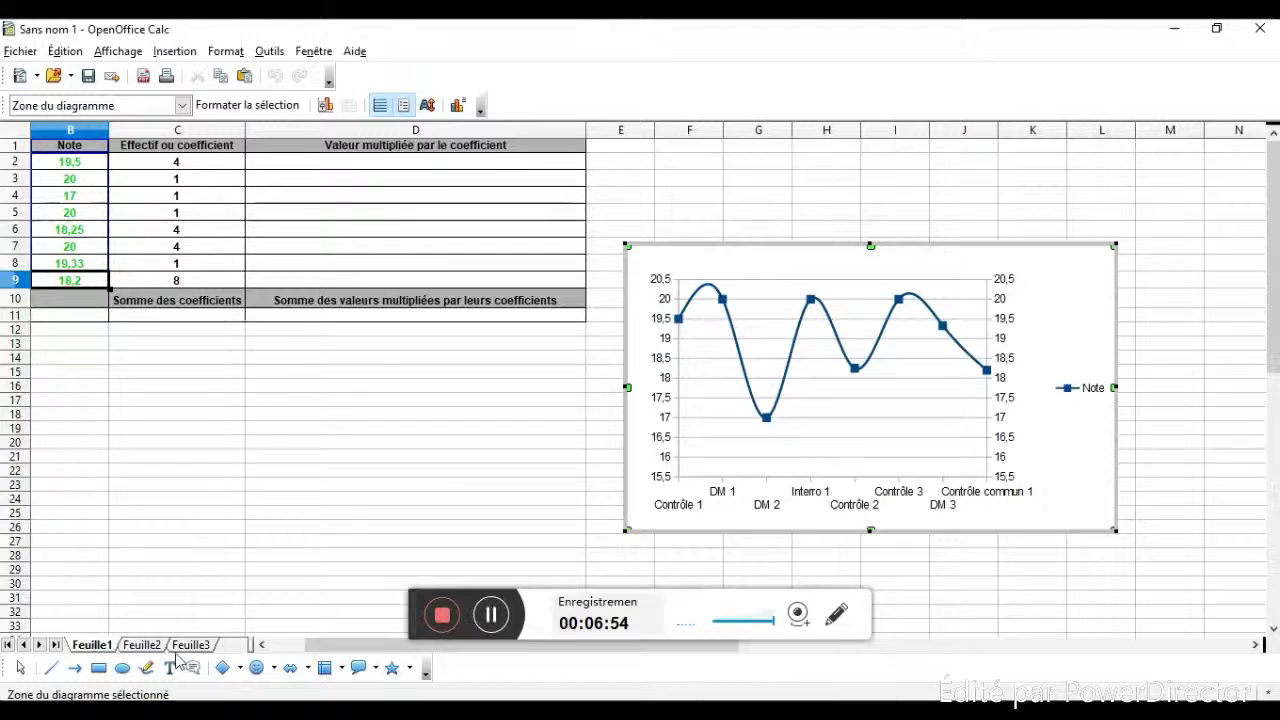
click(286, 648)
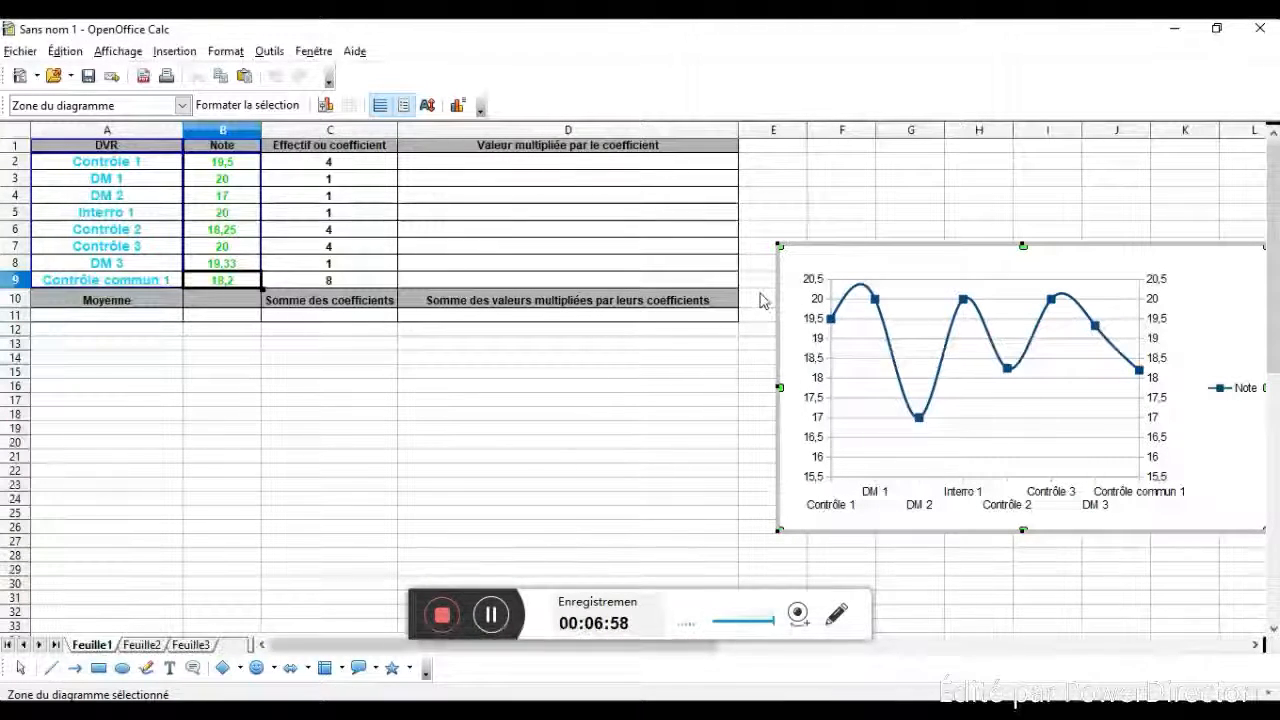
drag(845, 250, 827, 241)
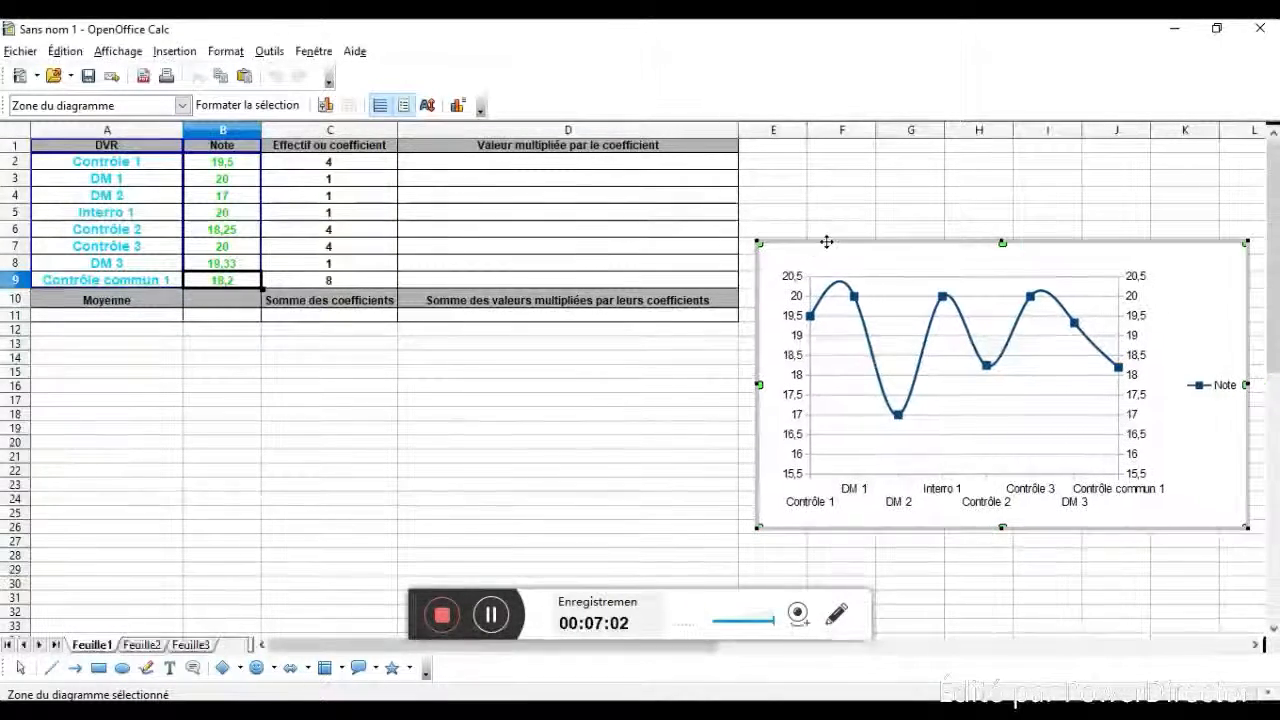
click(401, 209)
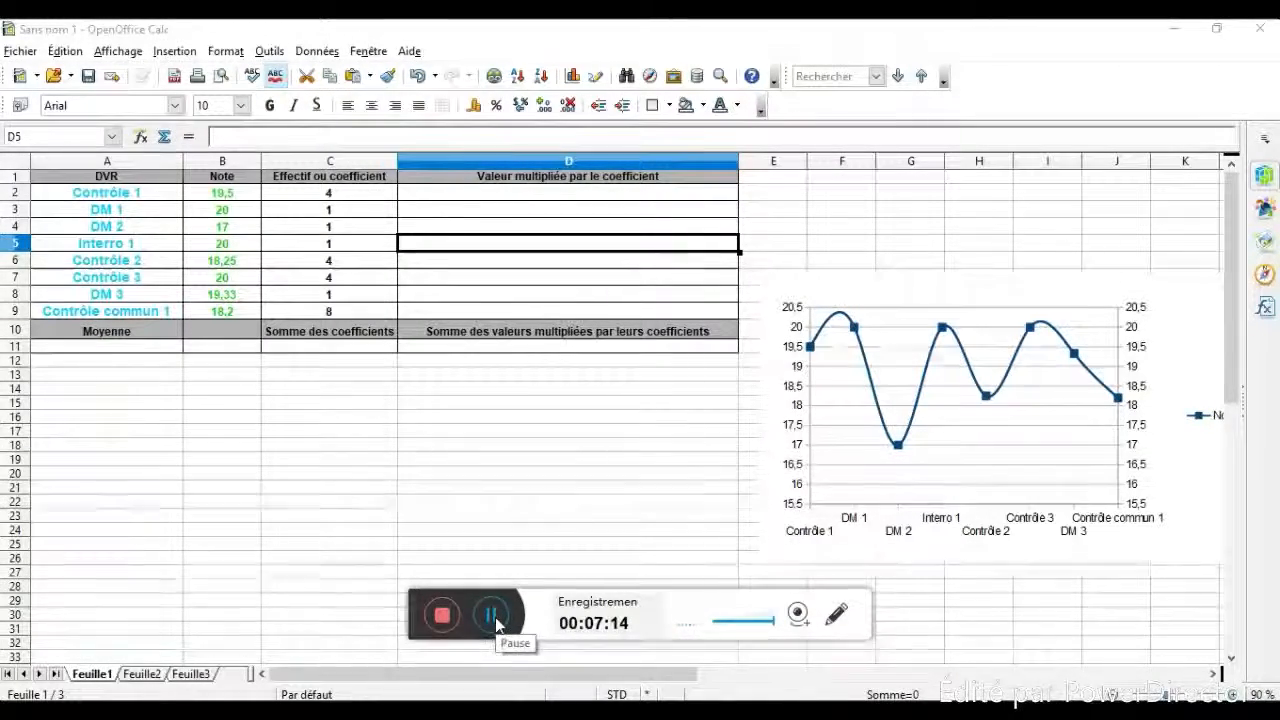
Examine the table cells needed for the weighted average: the product column D, the coefficient sum in C11 and the product sum in D11.
click(181, 194)
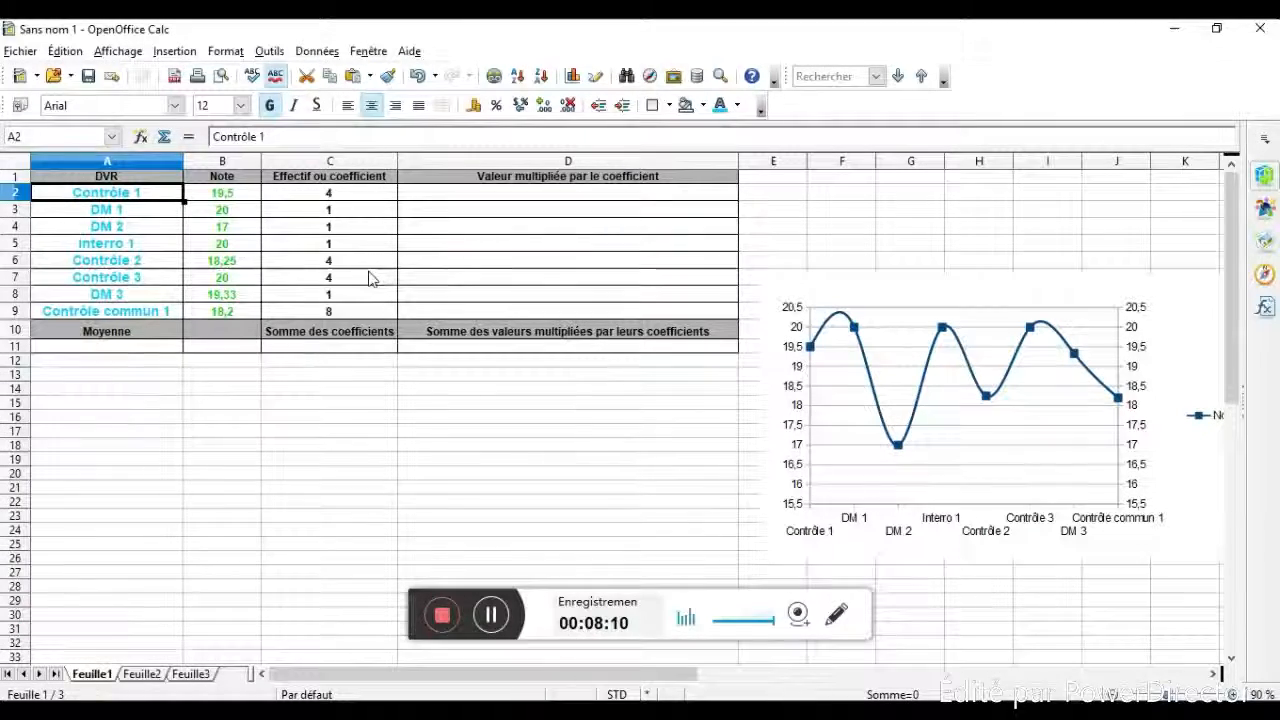
click(475, 197)
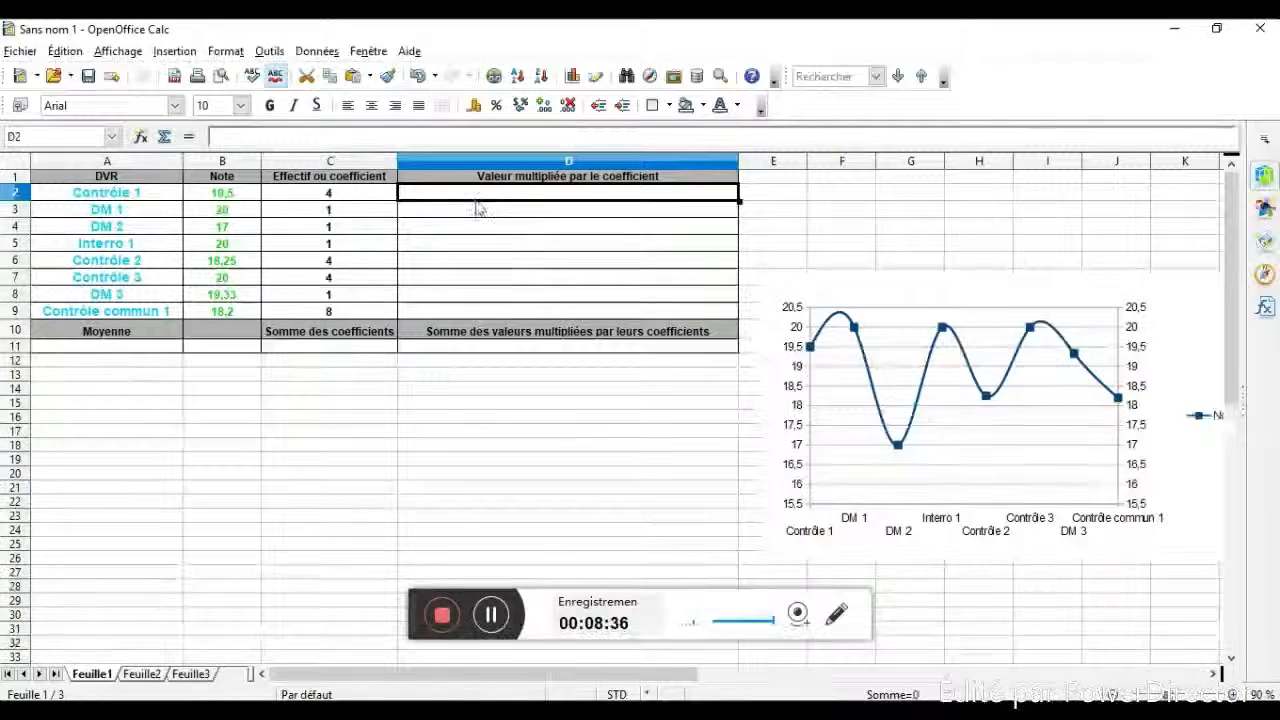
click(548, 347)
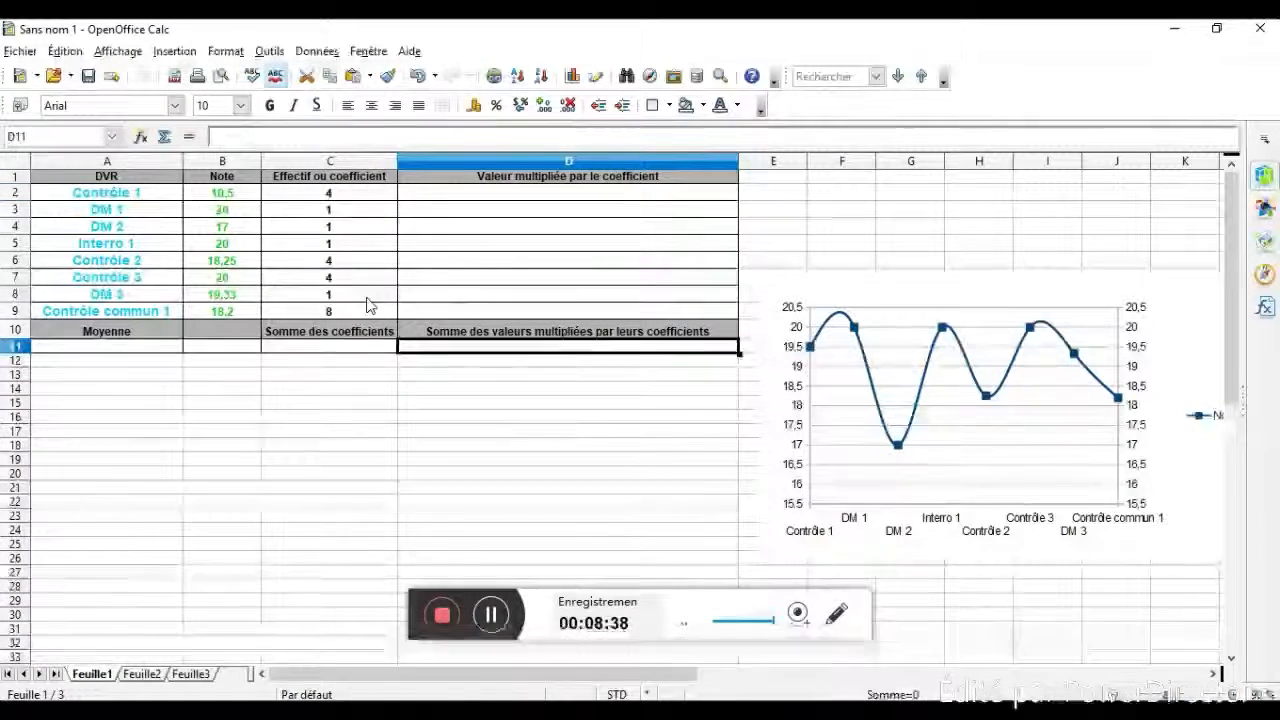
click(302, 352)
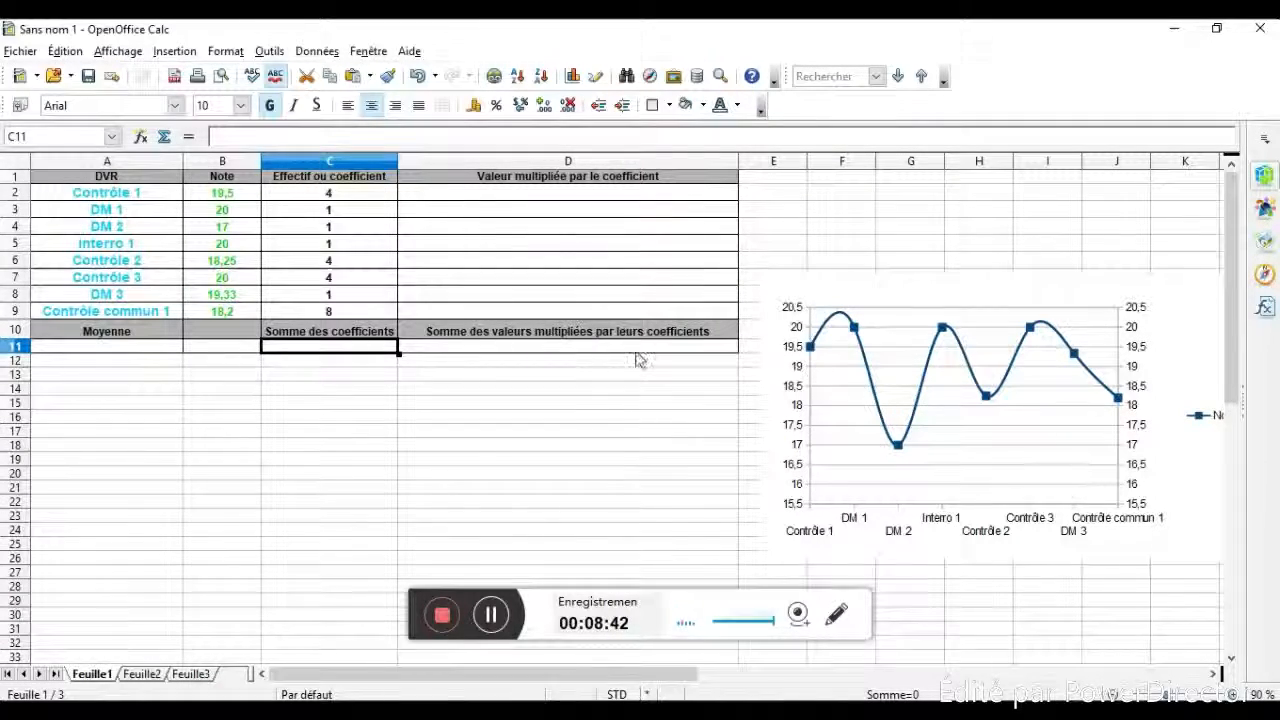
click(563, 345)
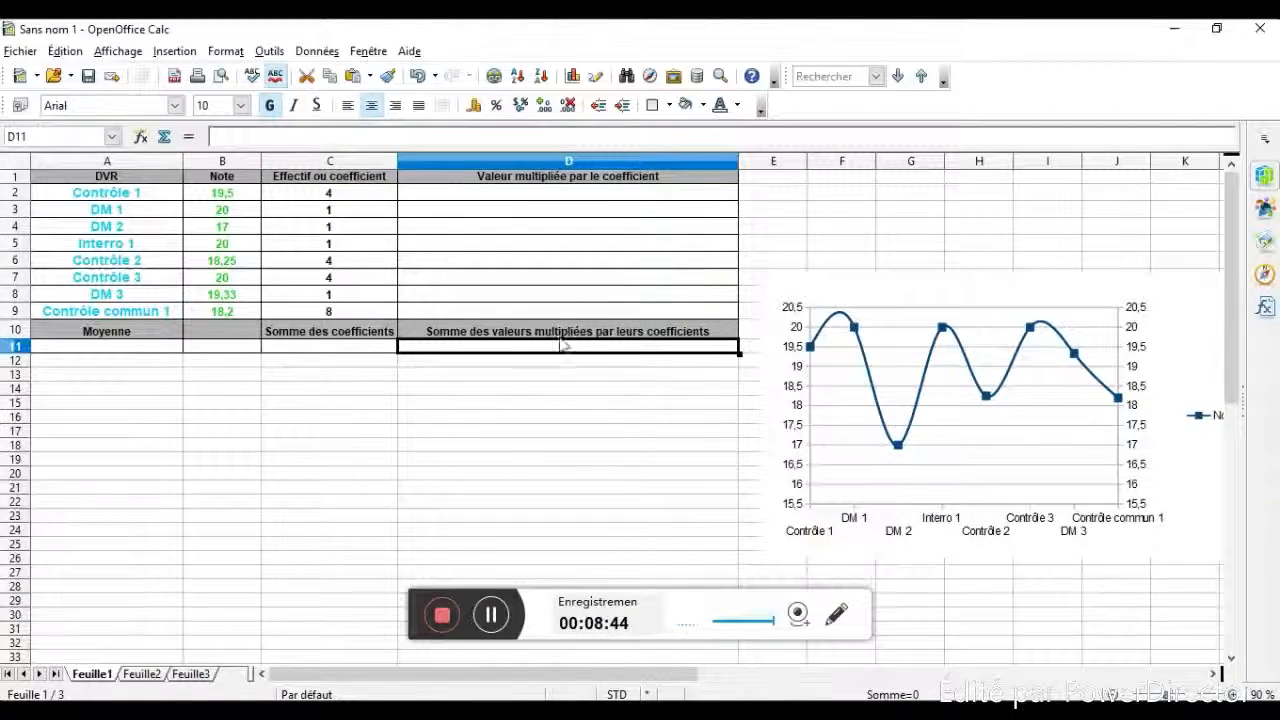
click(338, 348)
click(493, 336)
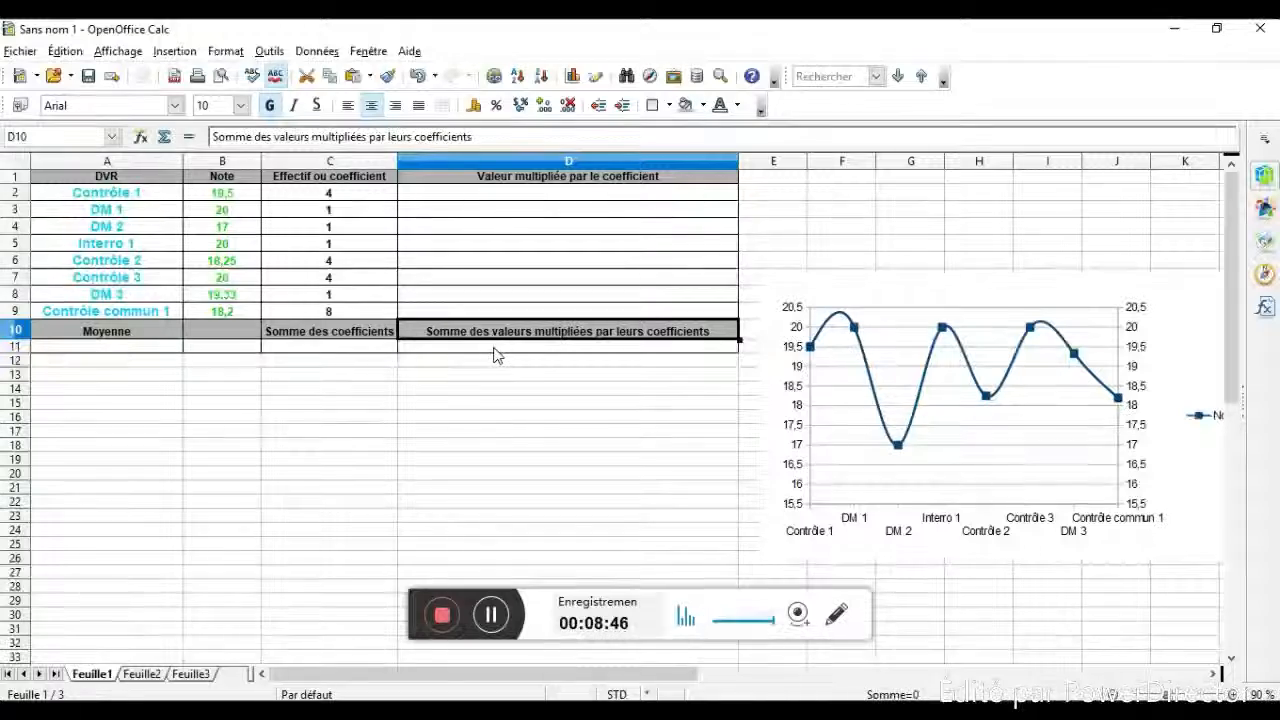
click(494, 352)
click(356, 348)
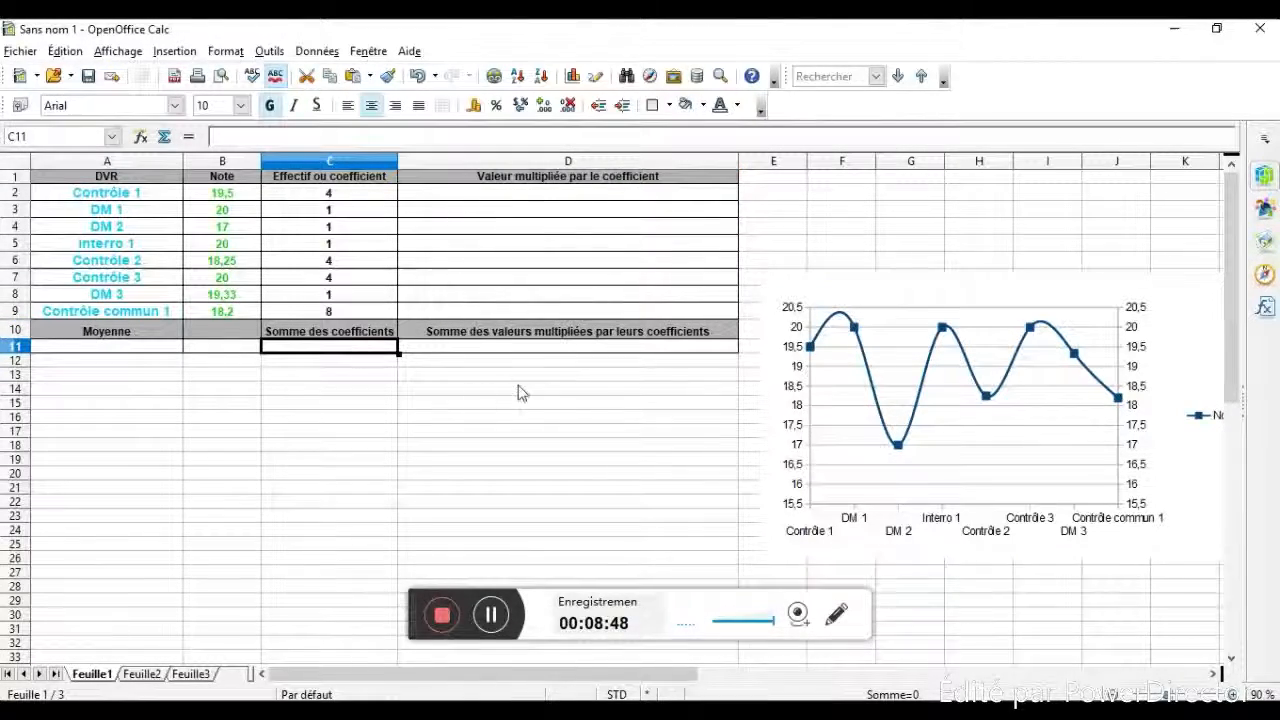
click(505, 350)
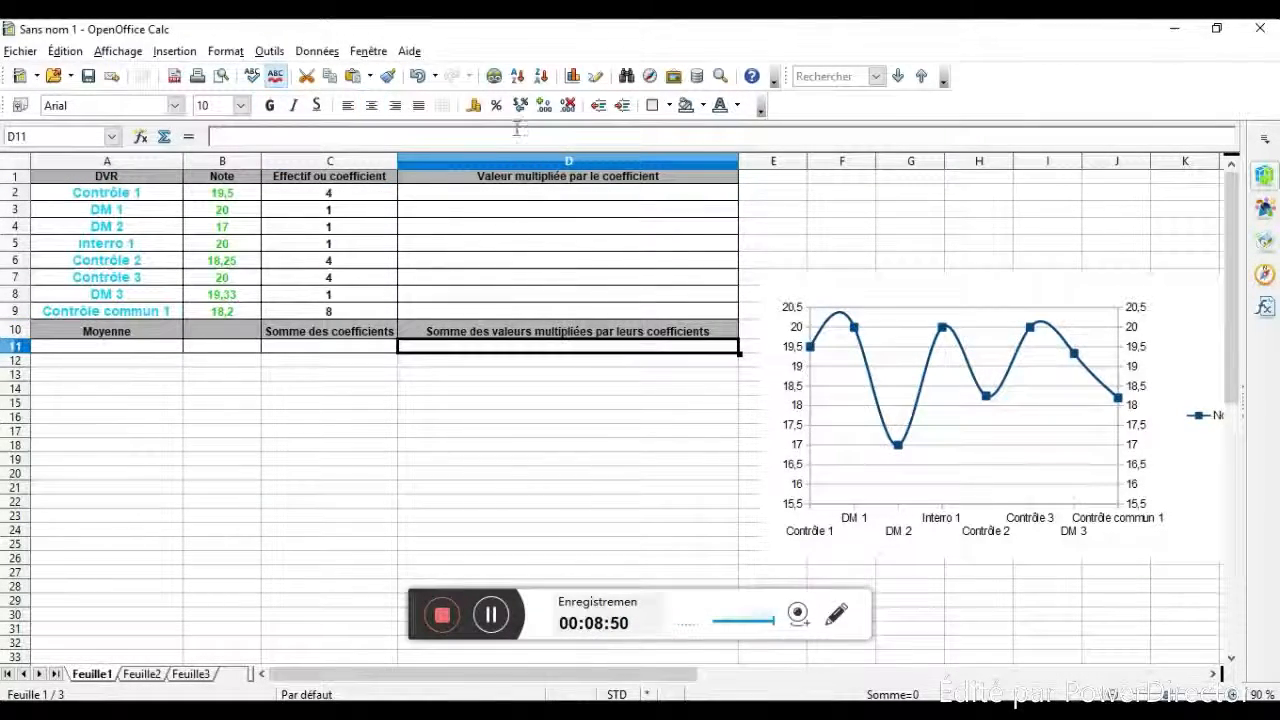
click(362, 358)
click(495, 352)
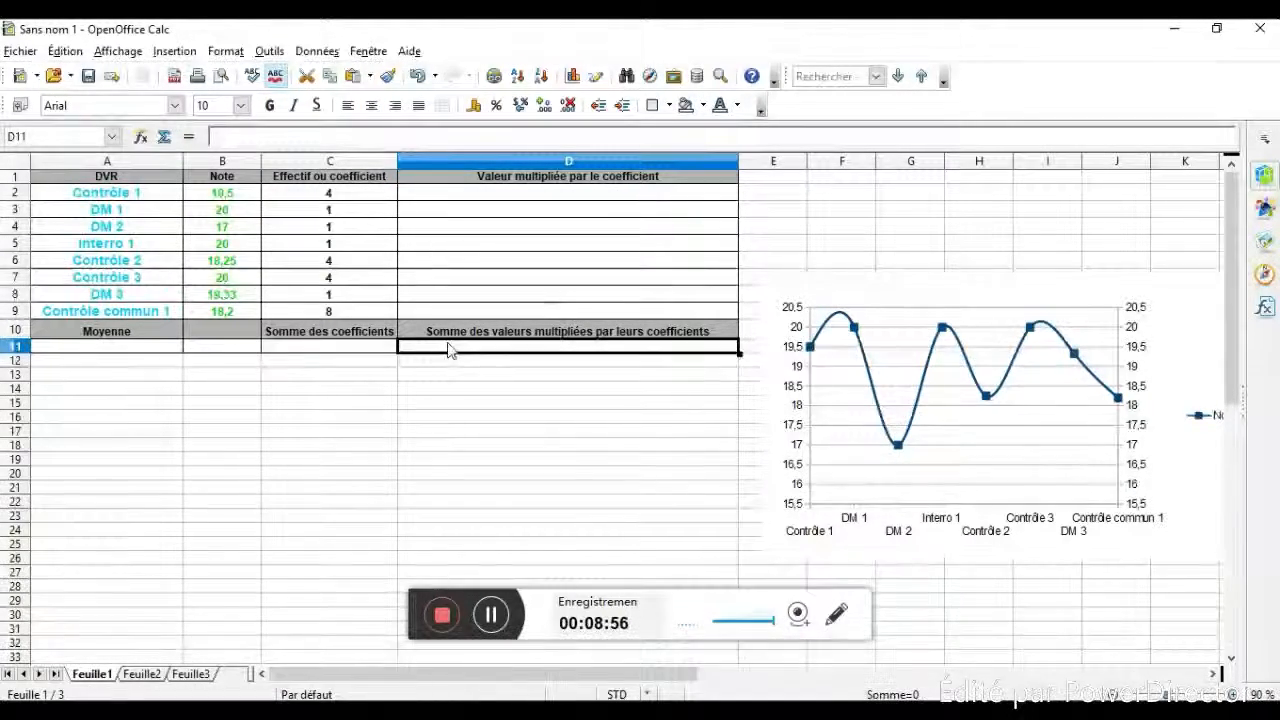
click(337, 347)
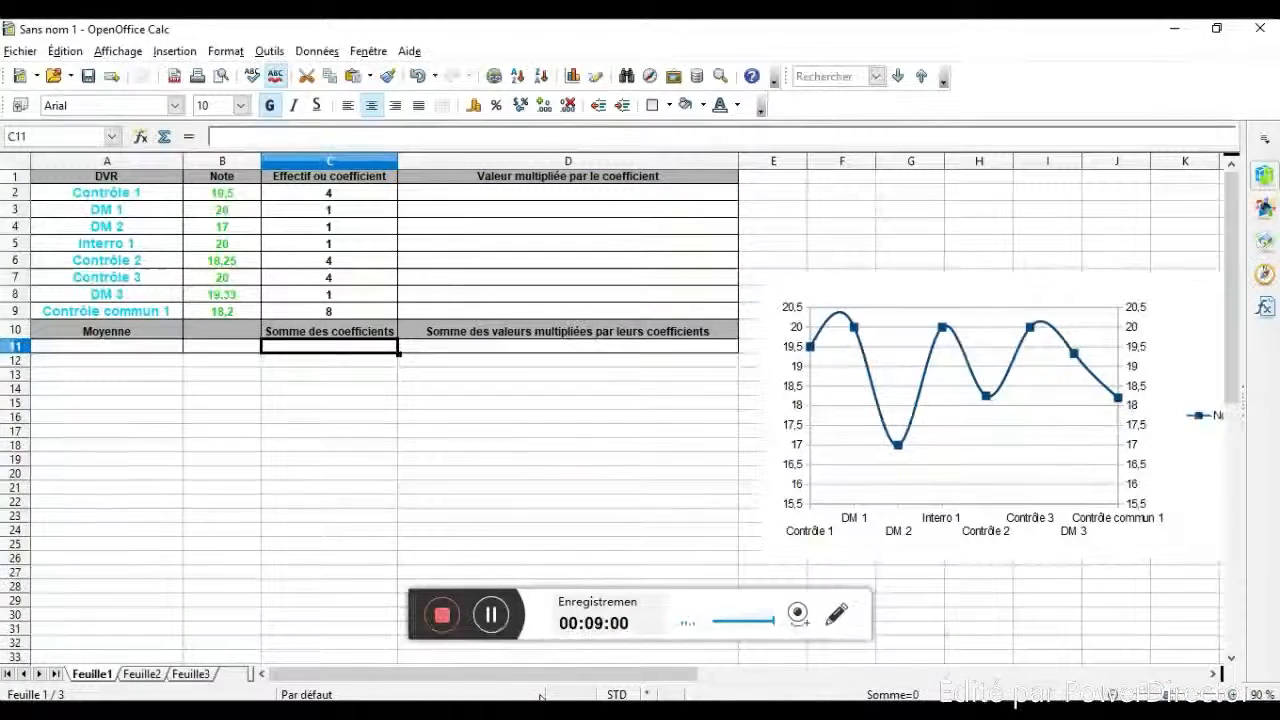
click(498, 616)
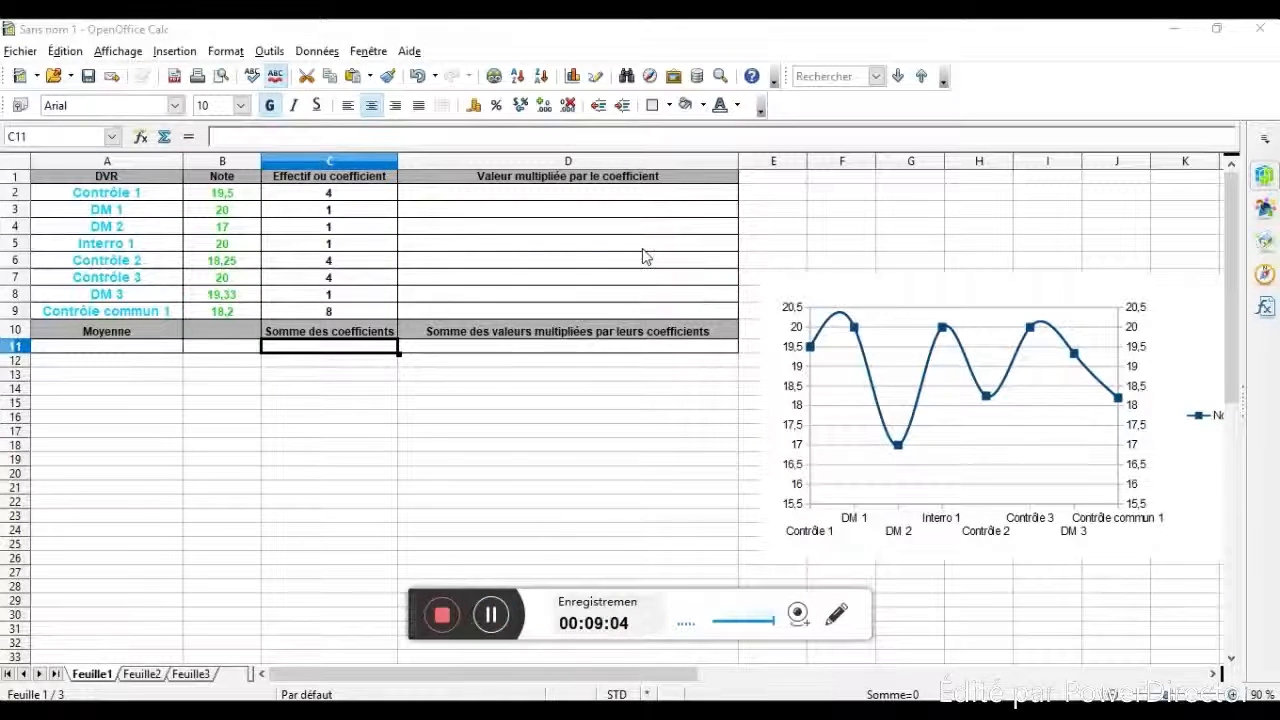
Enter the formula =B2*C2 in cell D2 to multiply the Contrôle 1 grade by its coefficient.
click(636, 198)
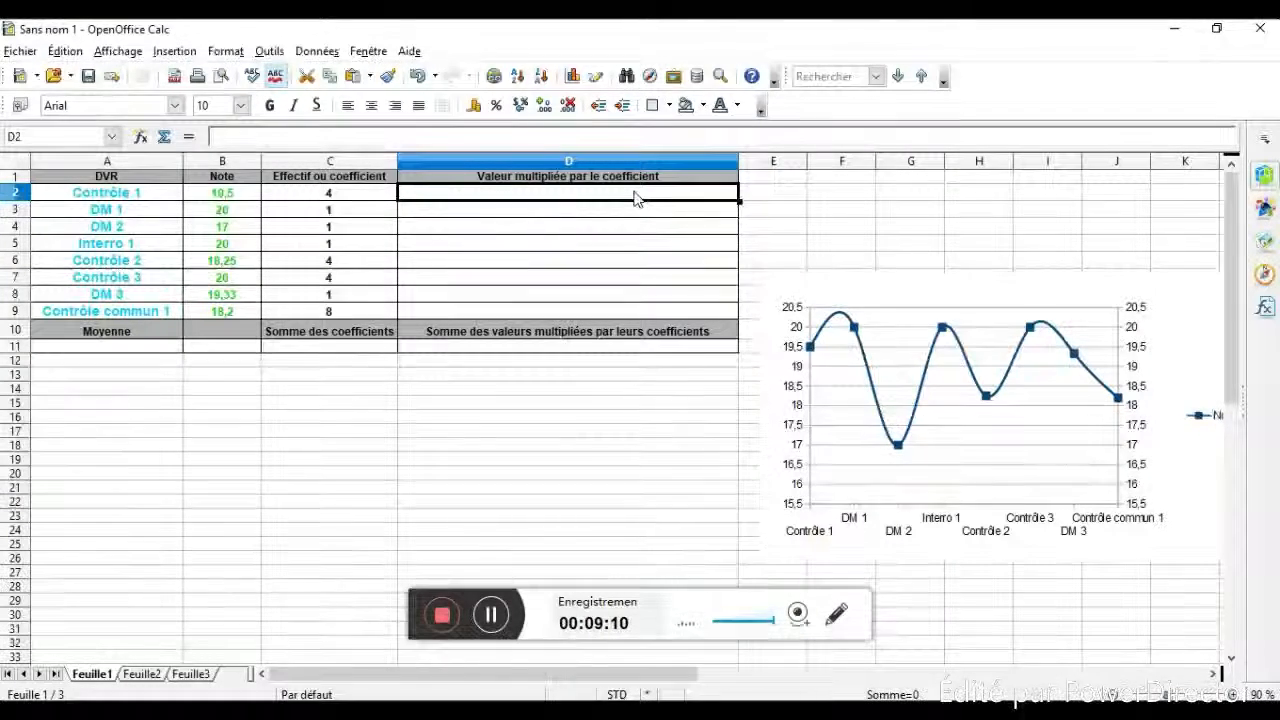
text(=)
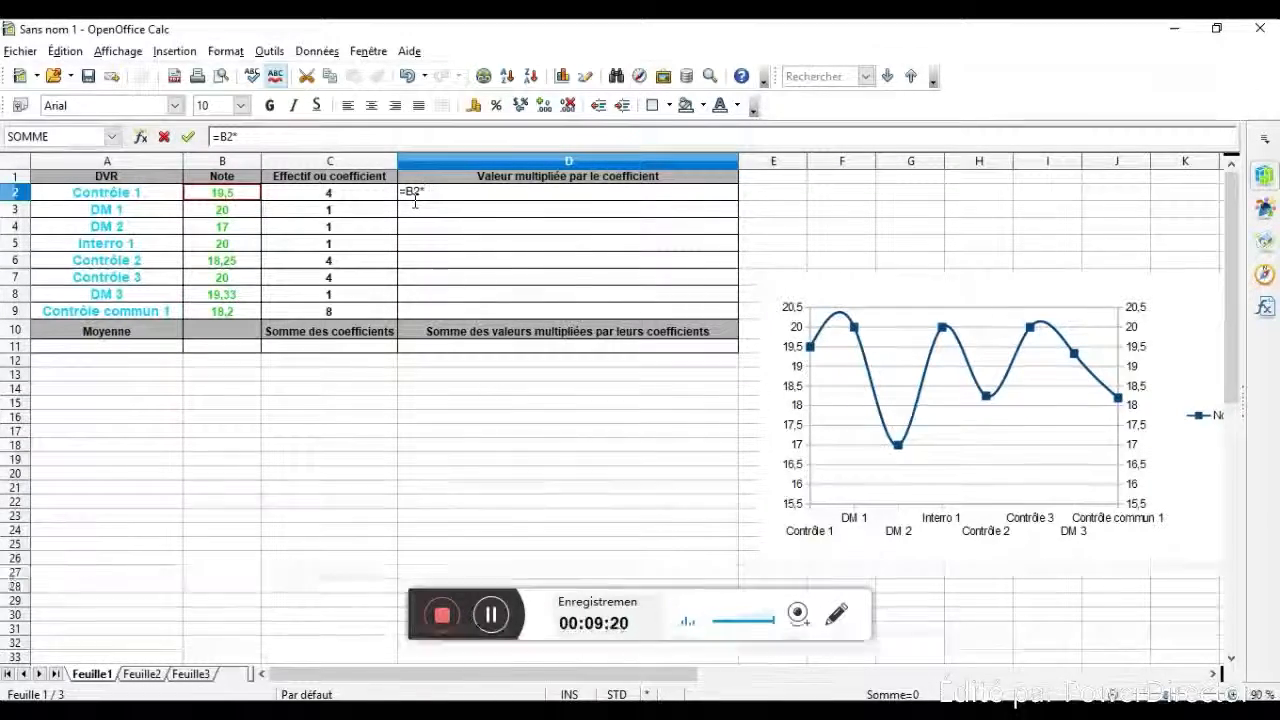
click(321, 199)
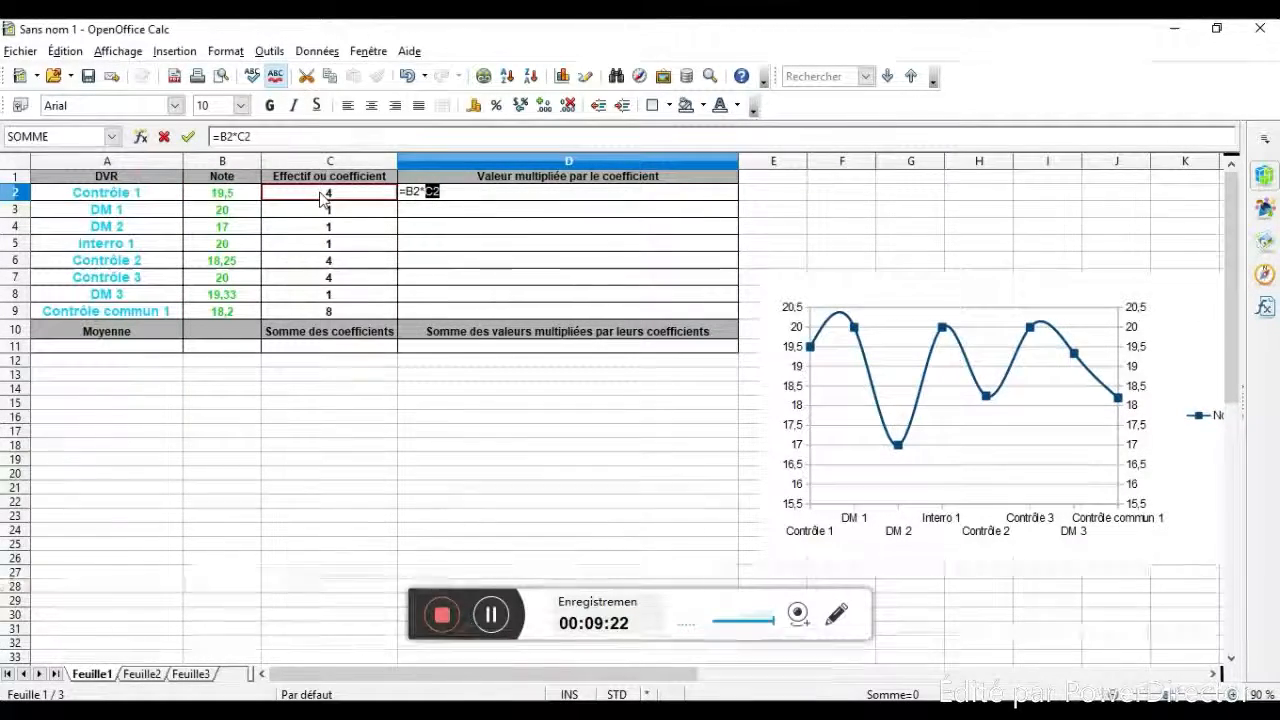
key(Return)
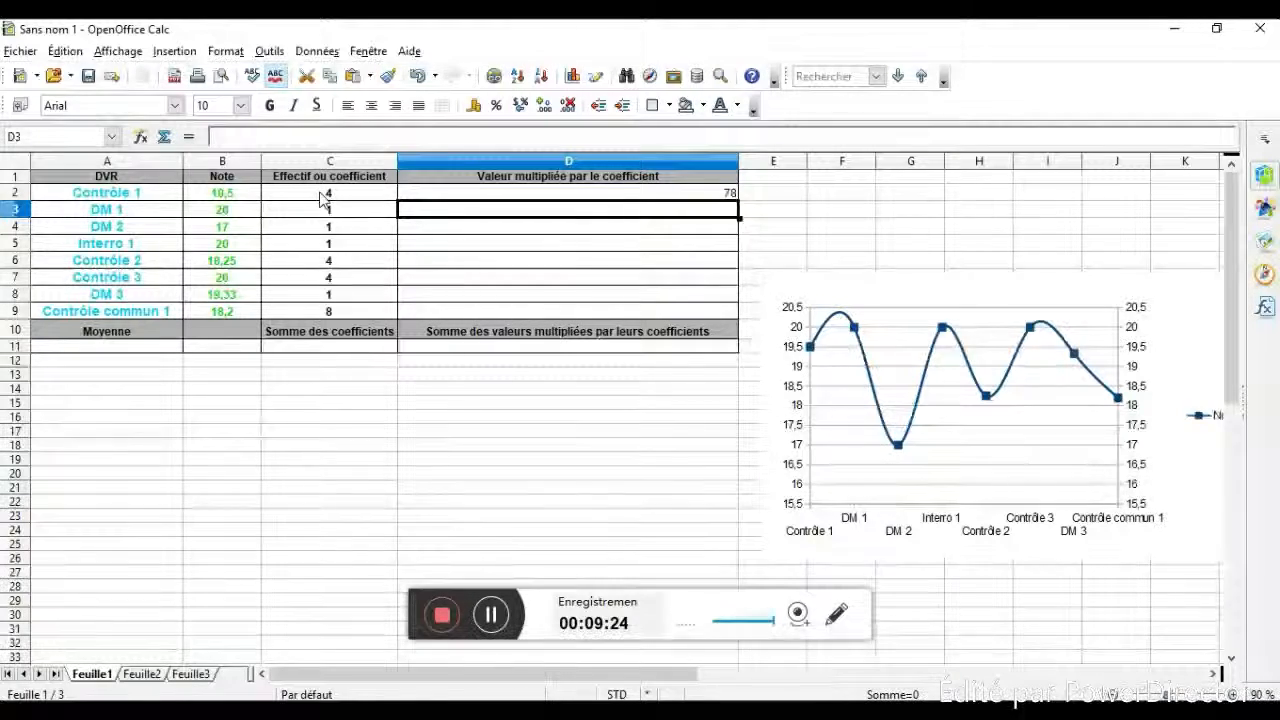
Multiply the DM 1 and DM 2 grades by their coefficients with =B3*C3 in D3 and =B4*C4 in D4.
text(=B3)
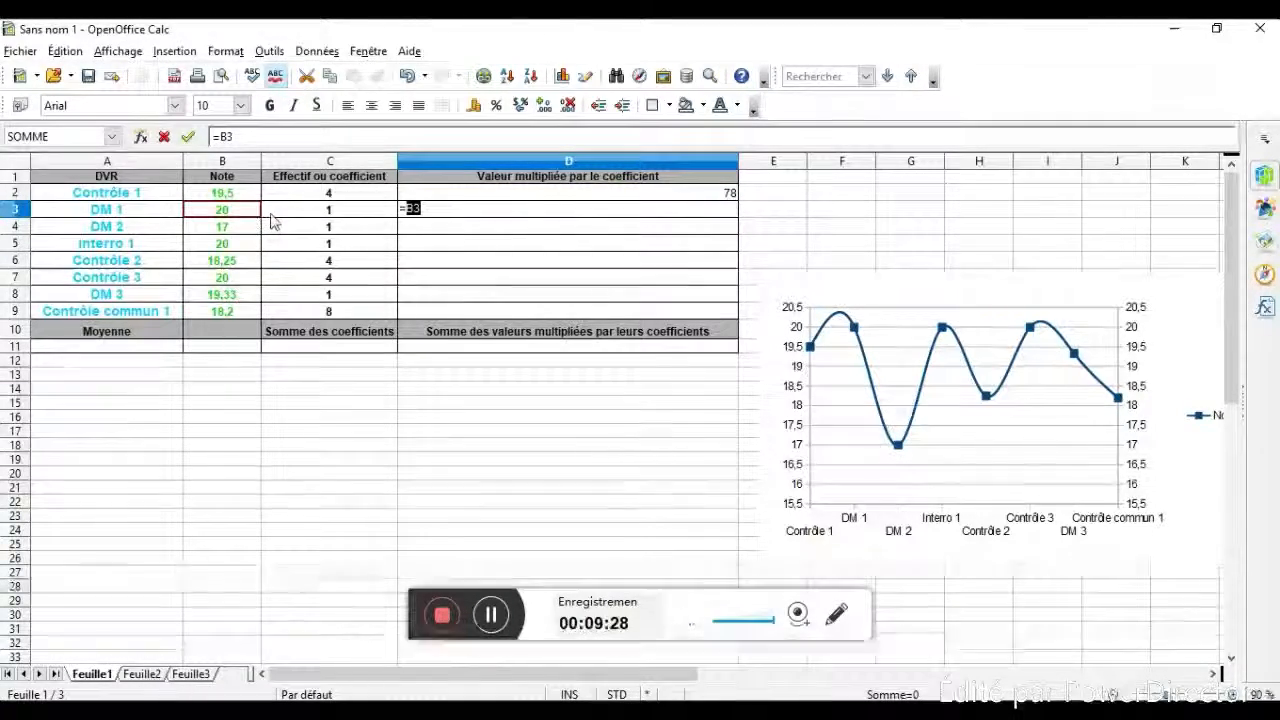
text(*)
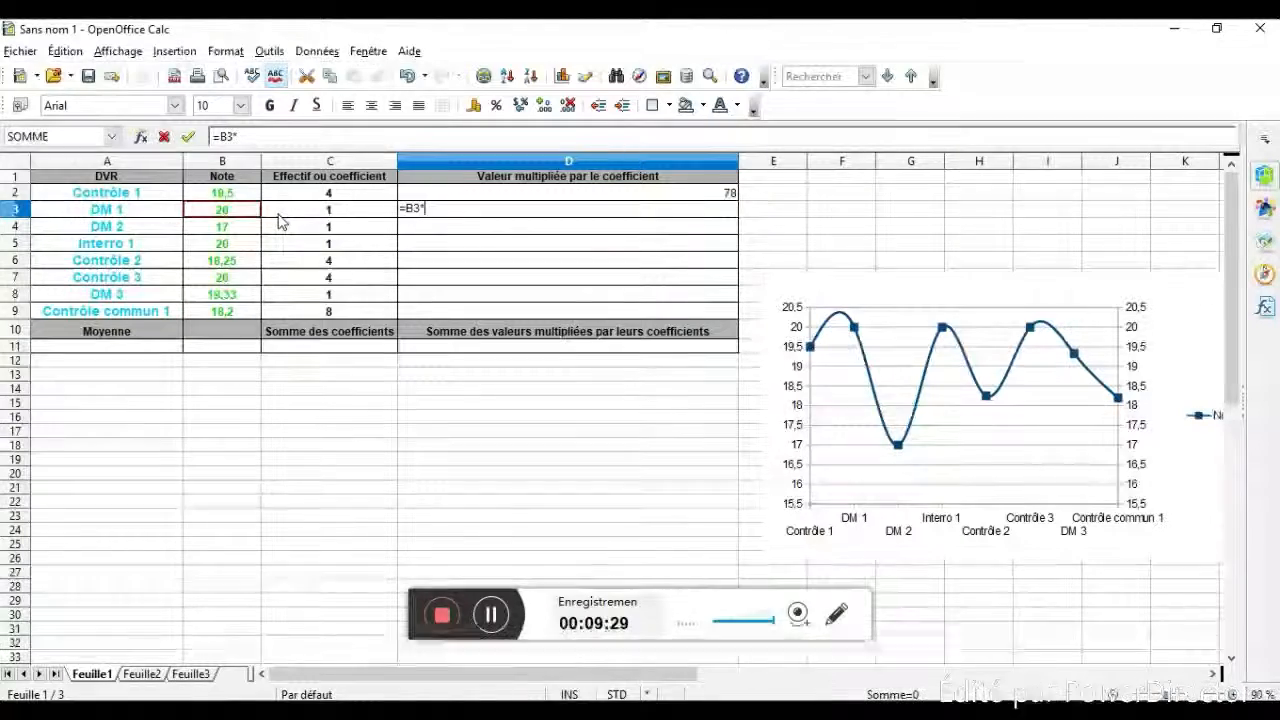
click(331, 214)
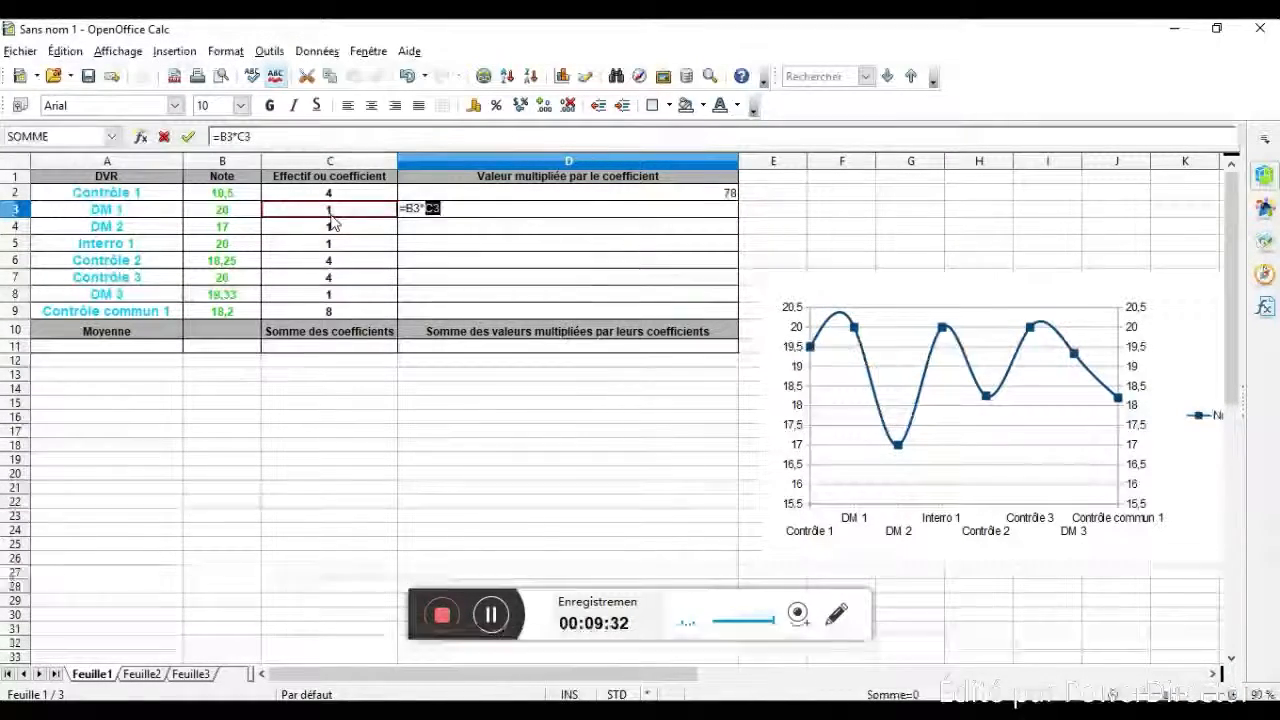
key(Return)
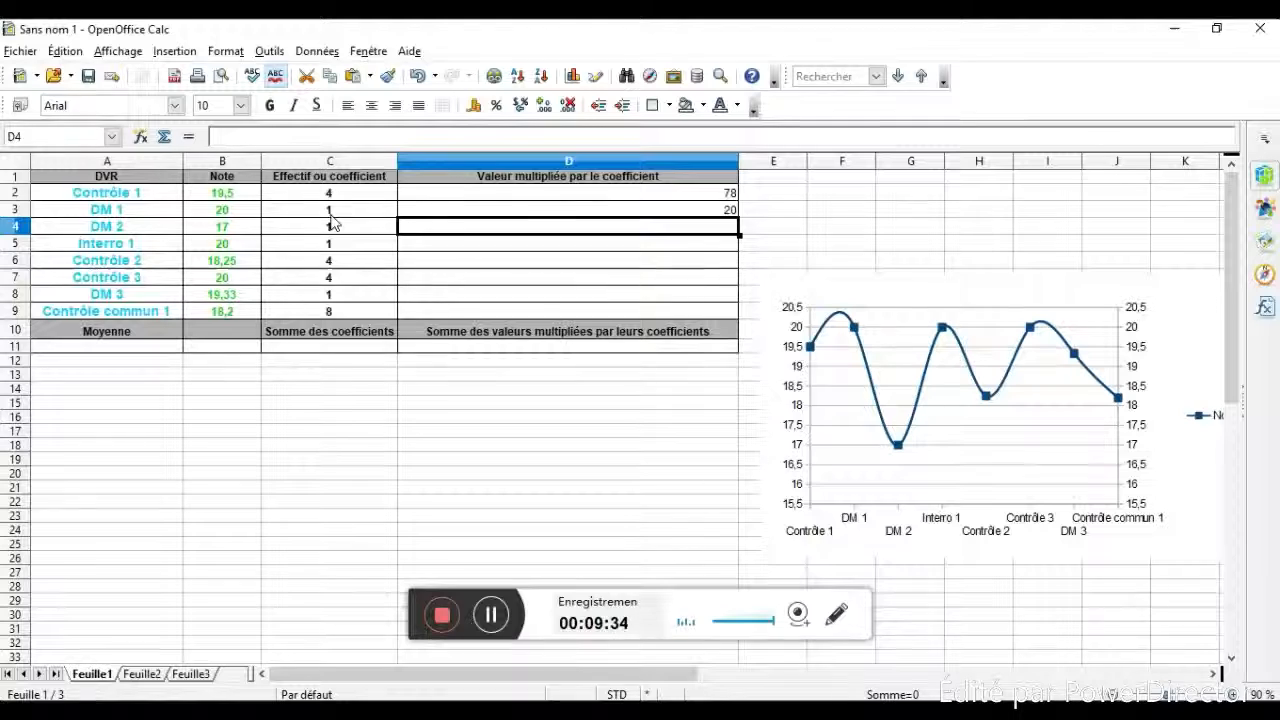
text(=B4)
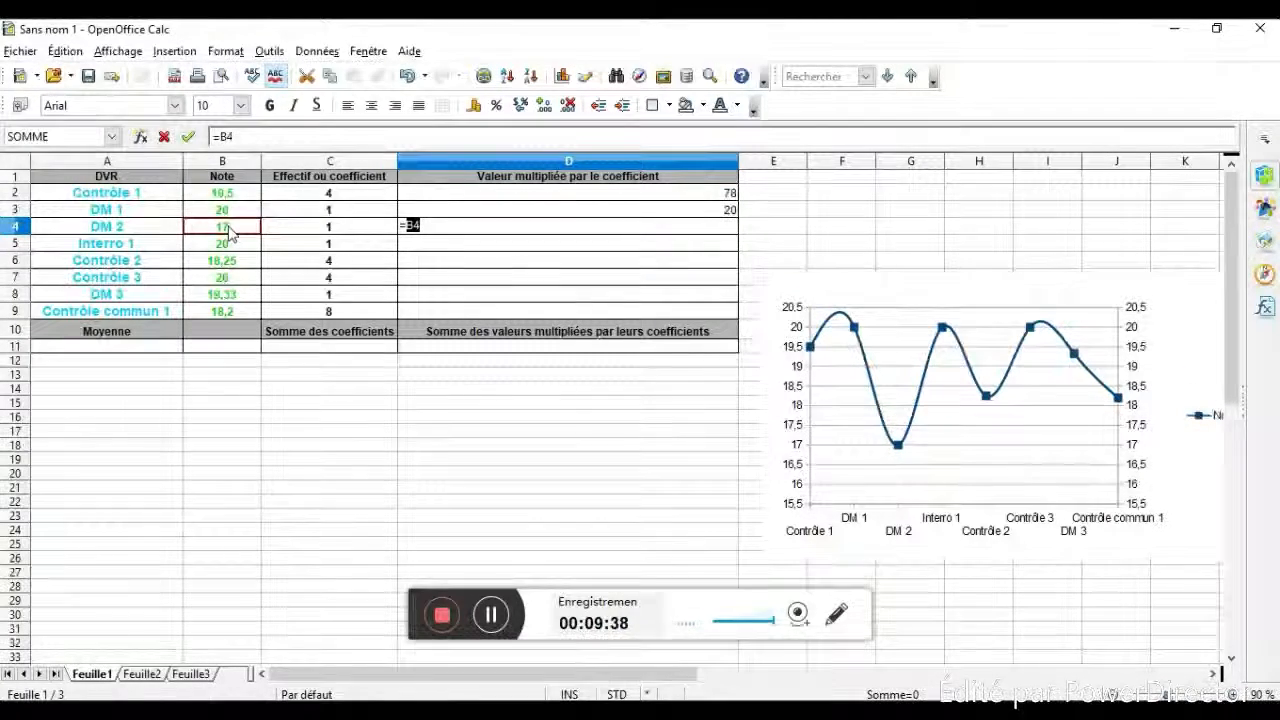
text(*)
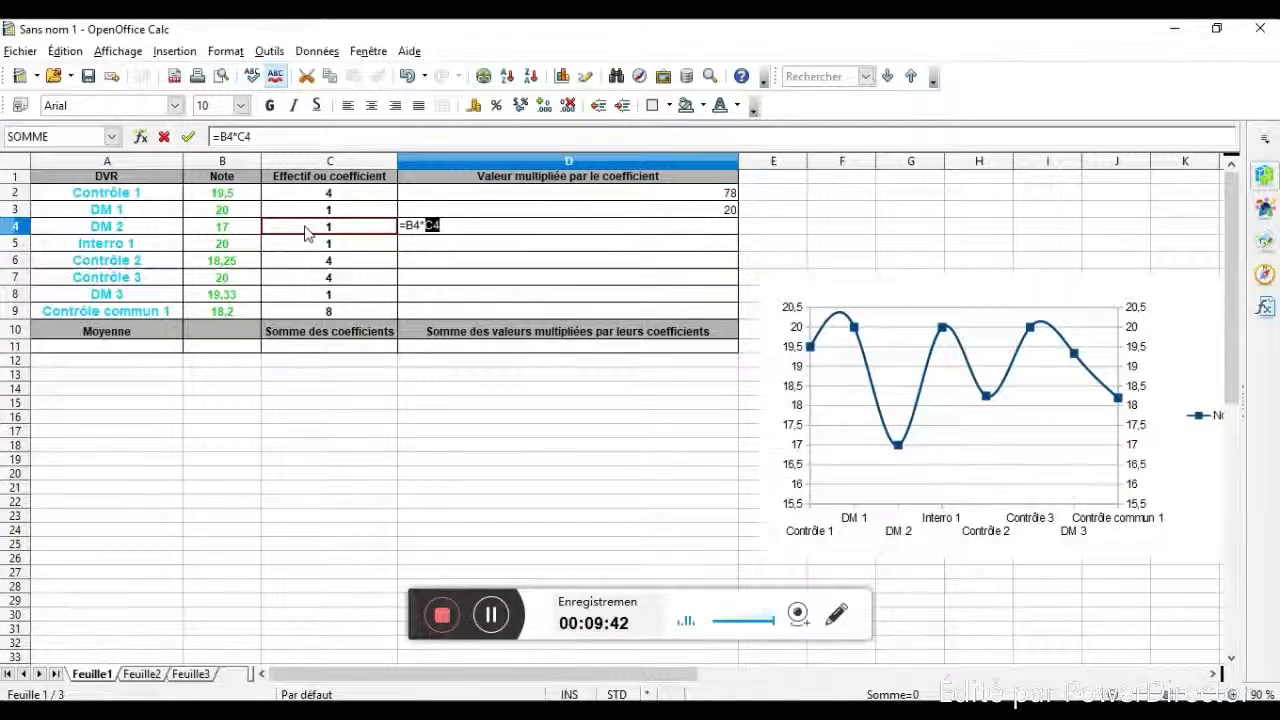
key(Return)
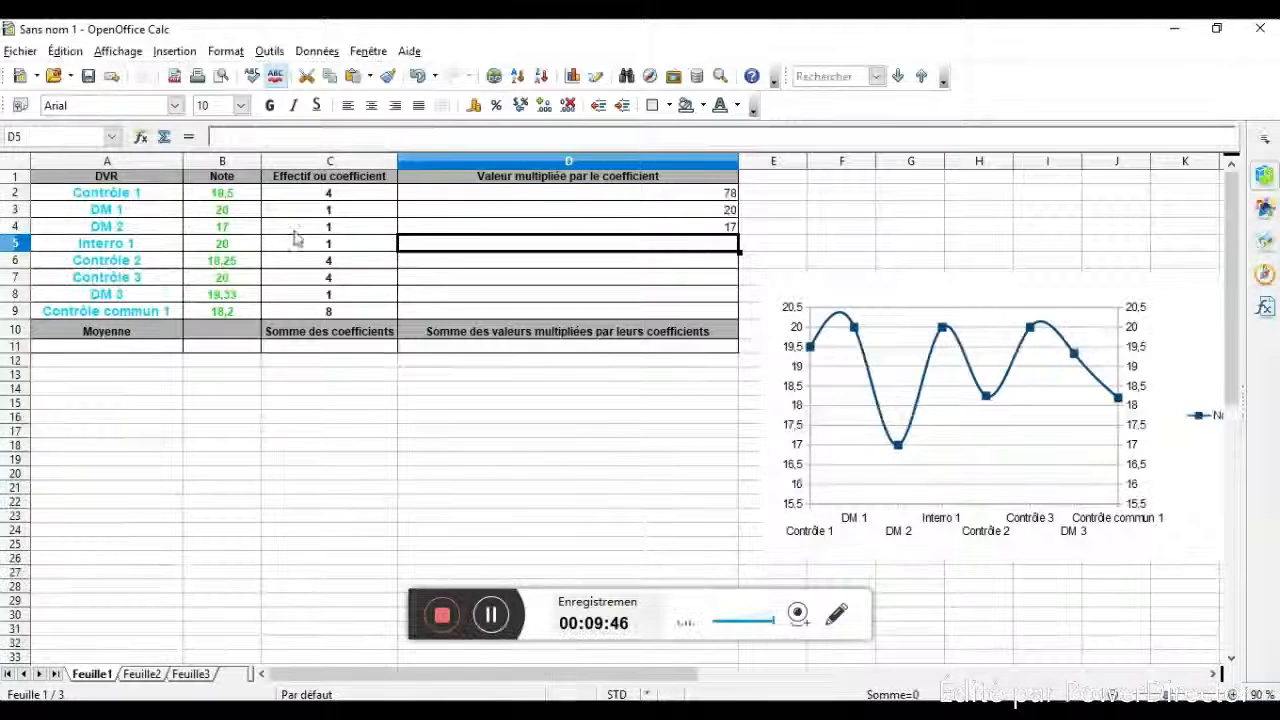
Multiply the Interro 1 and Contrôle 2 grades by their coefficients with =B5*C5 in D5 and =B6*C6 in D6.
text(=B5)
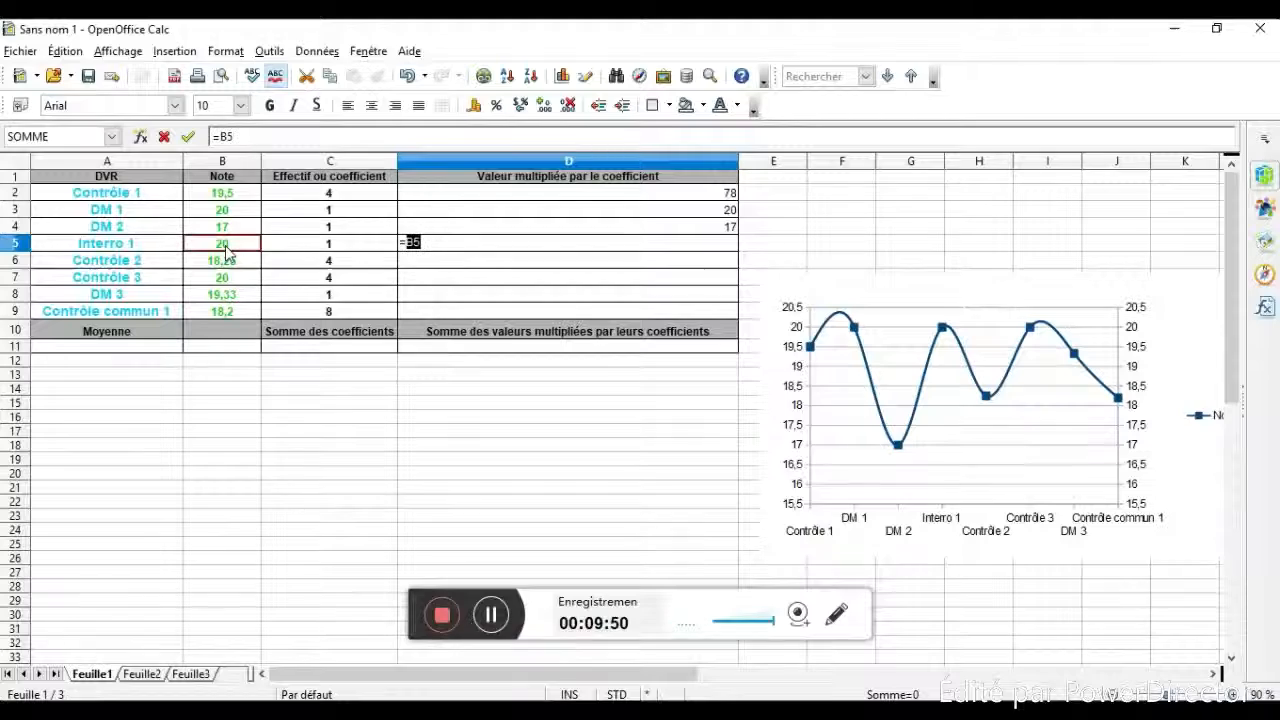
text(*)
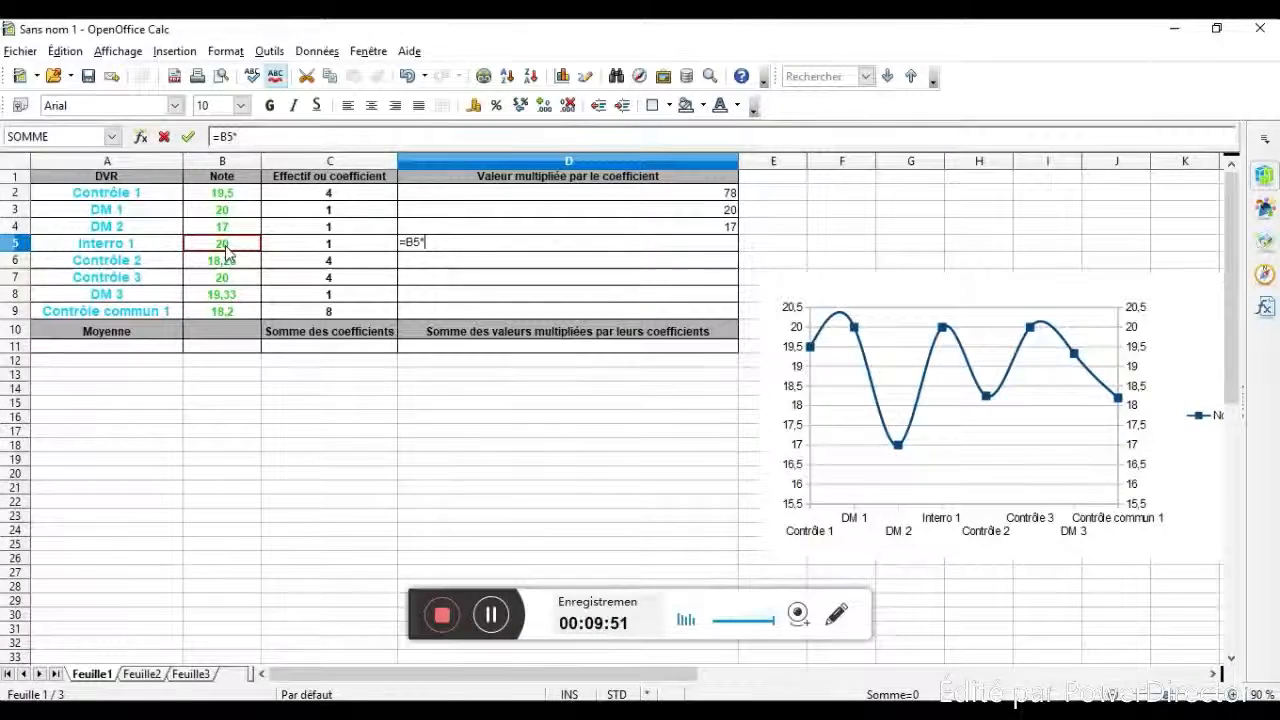
click(306, 248)
key(Return)
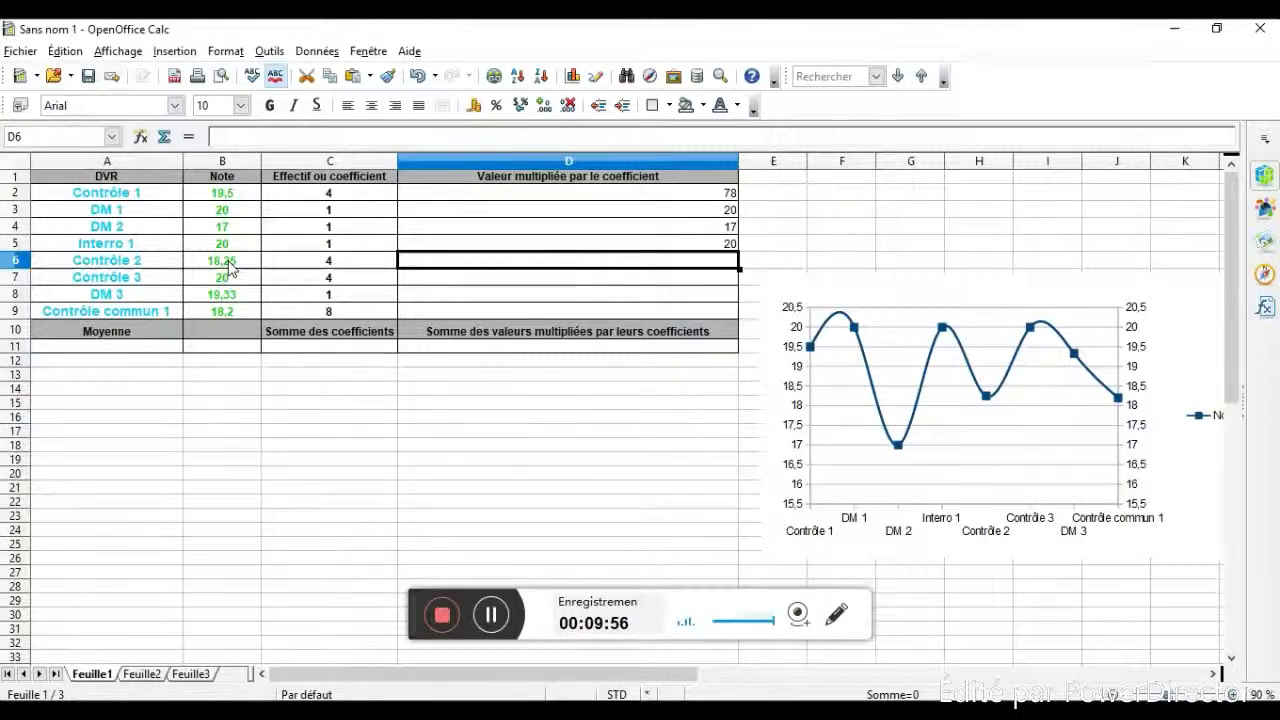
text(=)
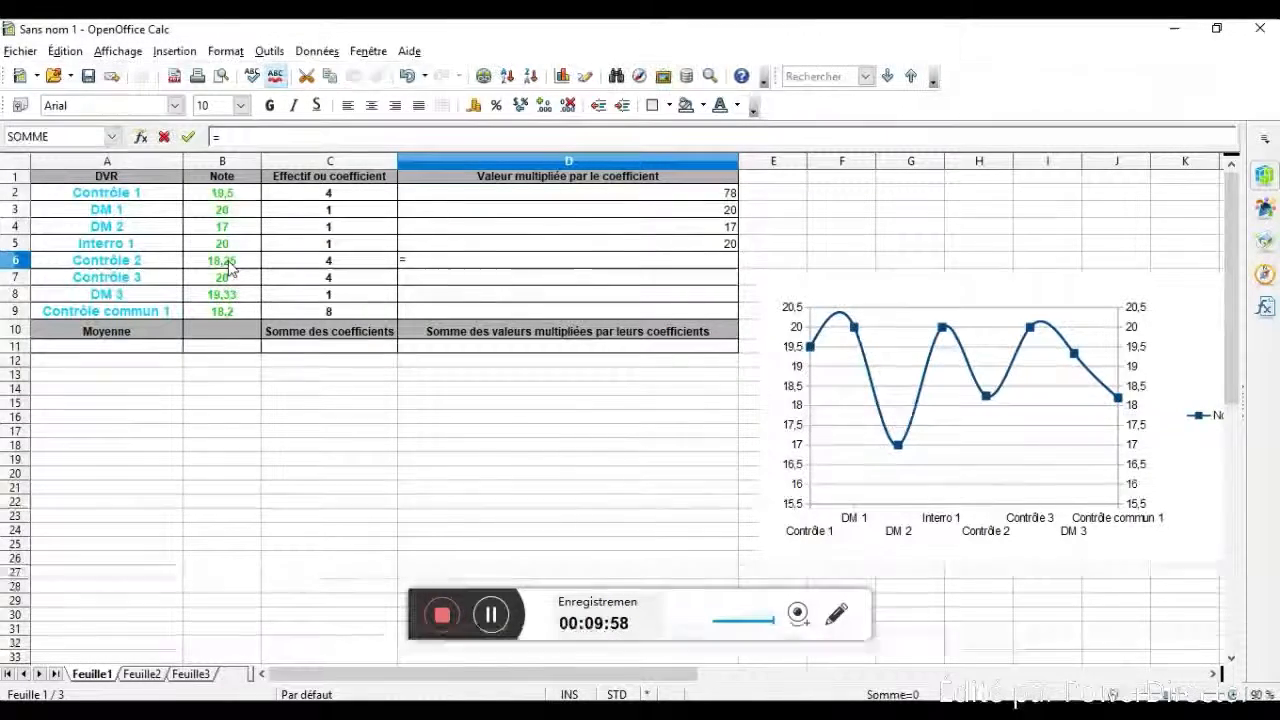
click(229, 262)
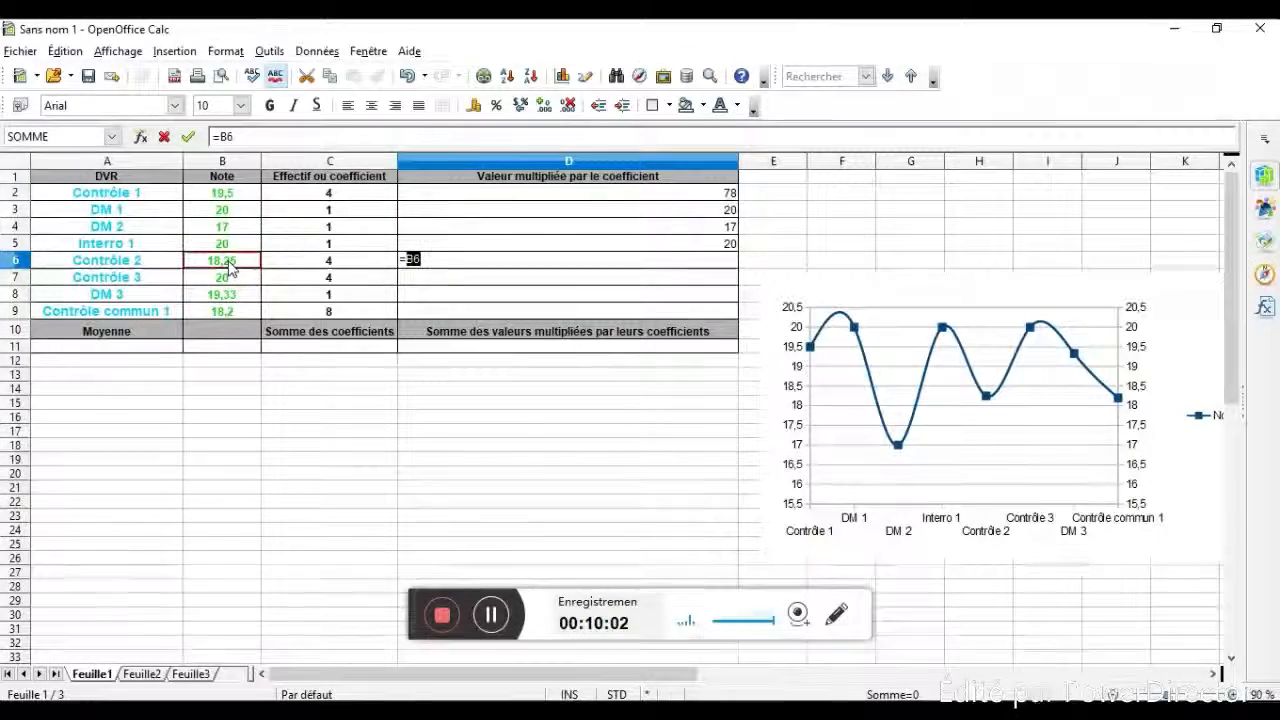
text(*)
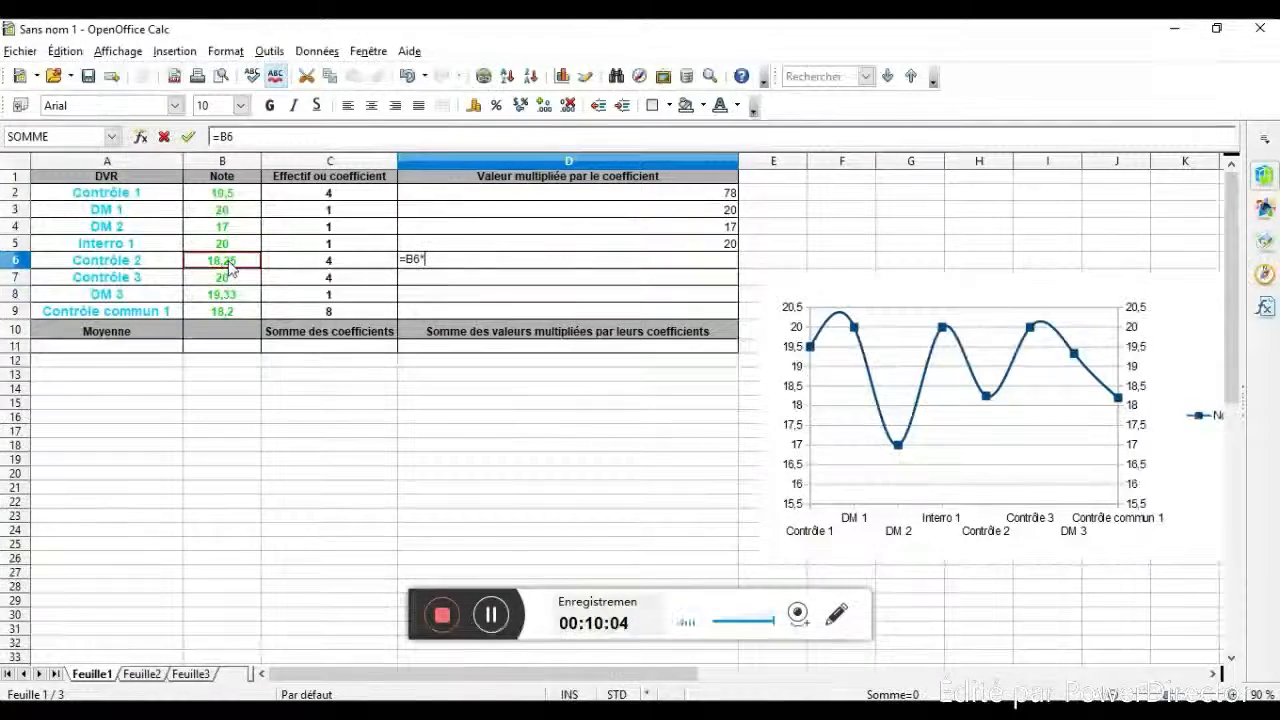
click(325, 262)
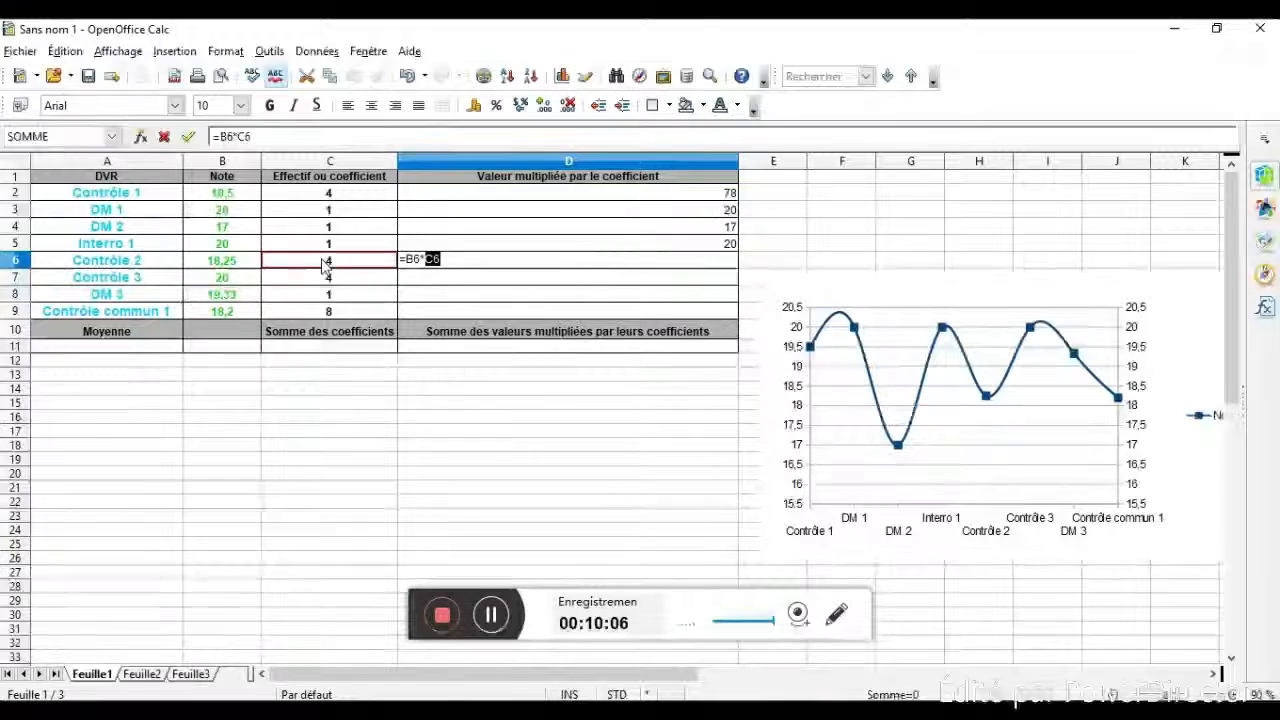
key(Return)
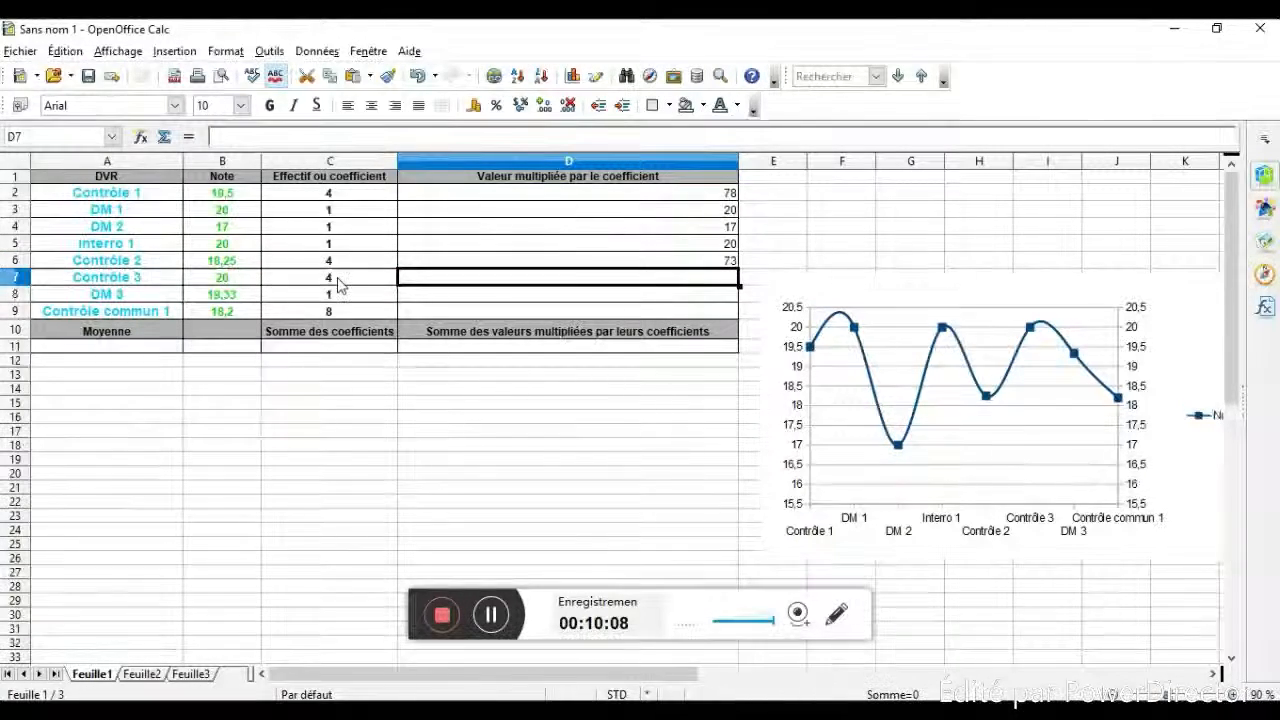
Enter the formula =B7*C7 in cell D7 to multiply the Contrôle 3 grade by its coefficient.
text(=)
click(230, 279)
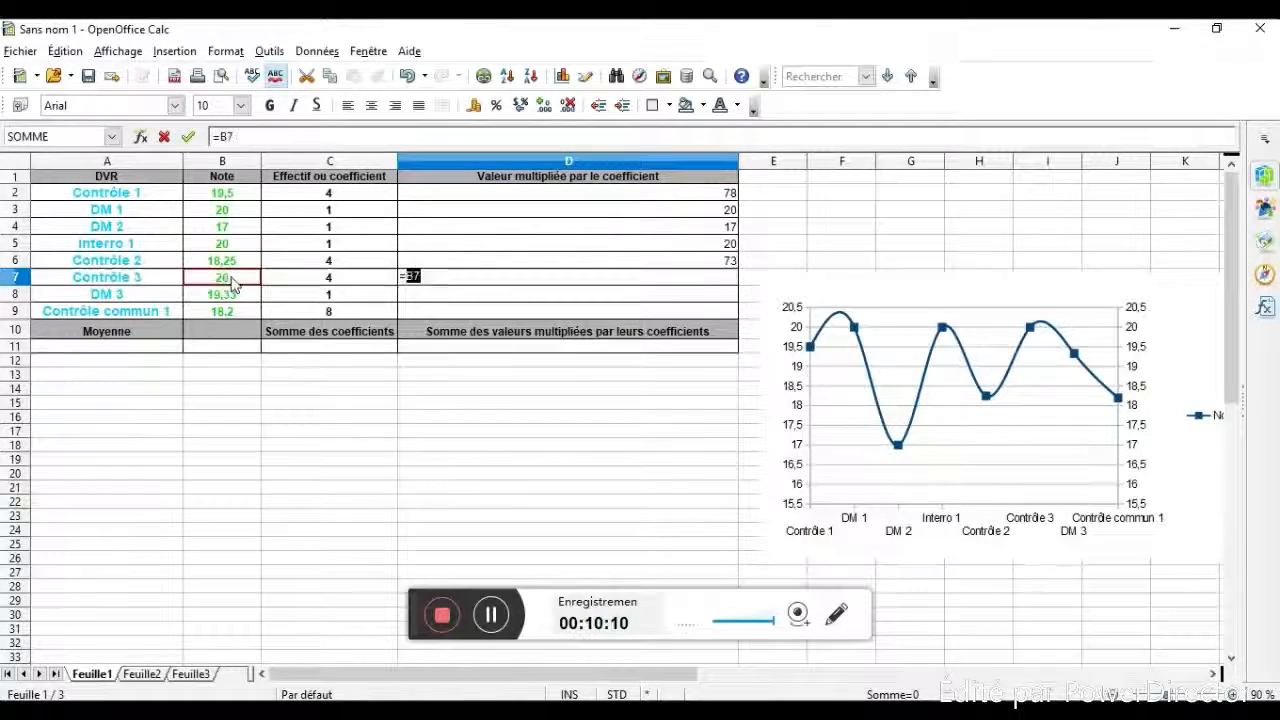
text(*)
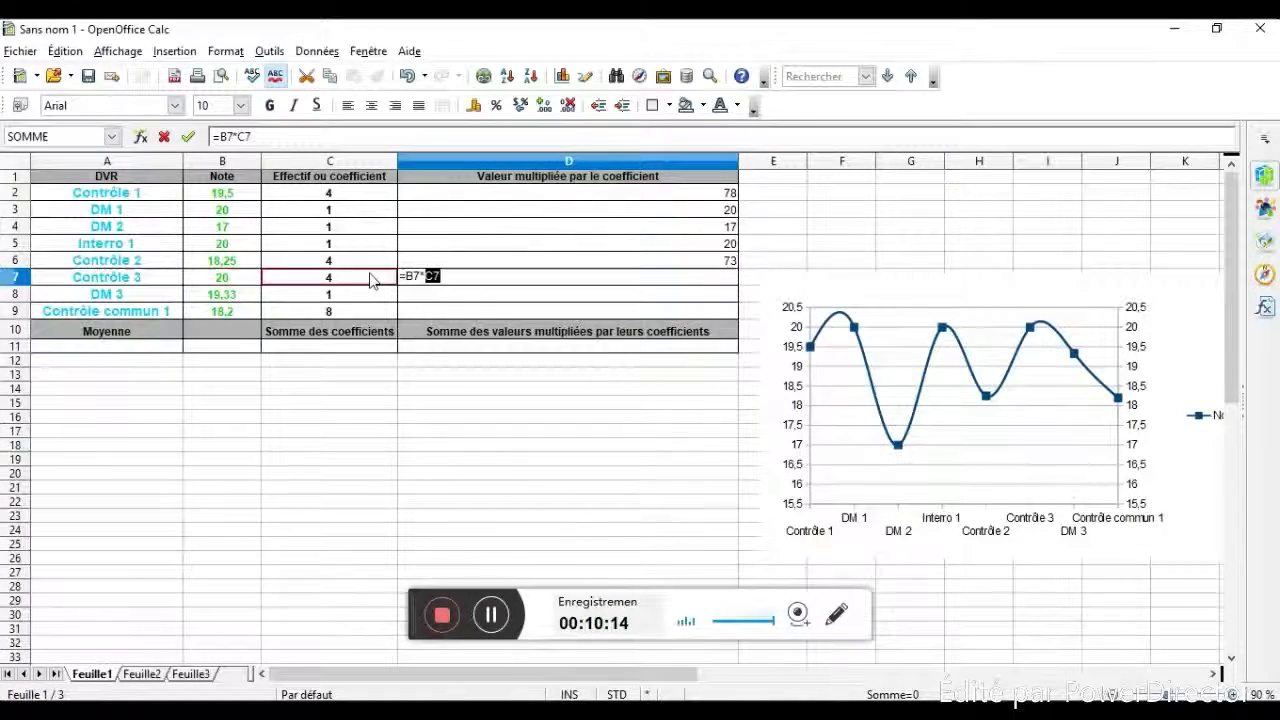
key(Return)
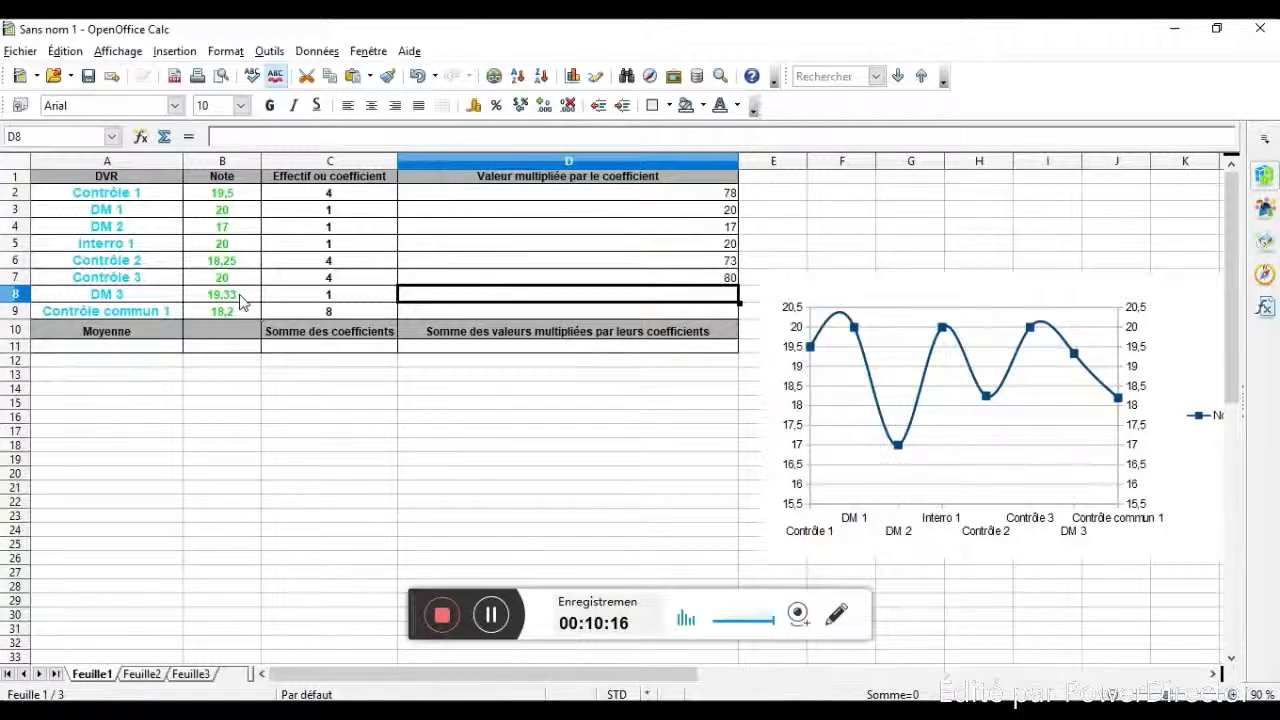
Enter the formula =B8*C8 in cell D8 to multiply the DM 3 grade by its coefficient.
click(240, 296)
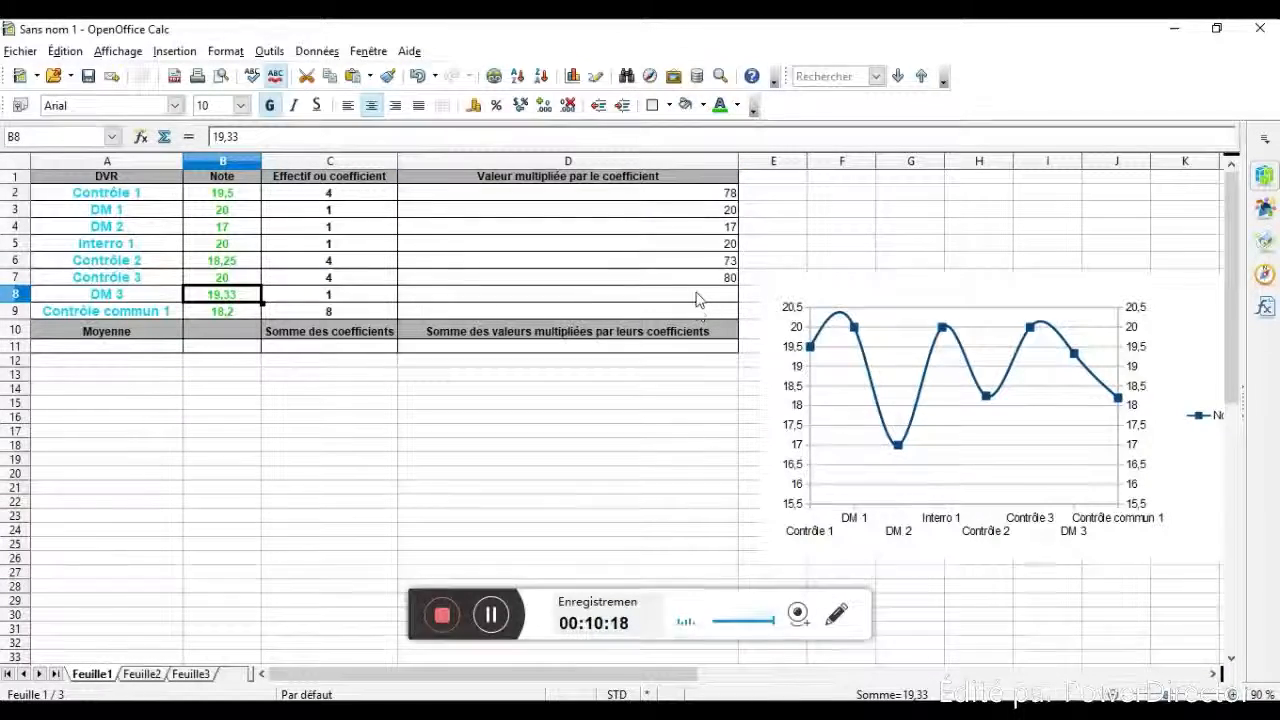
click(697, 294)
text(=)
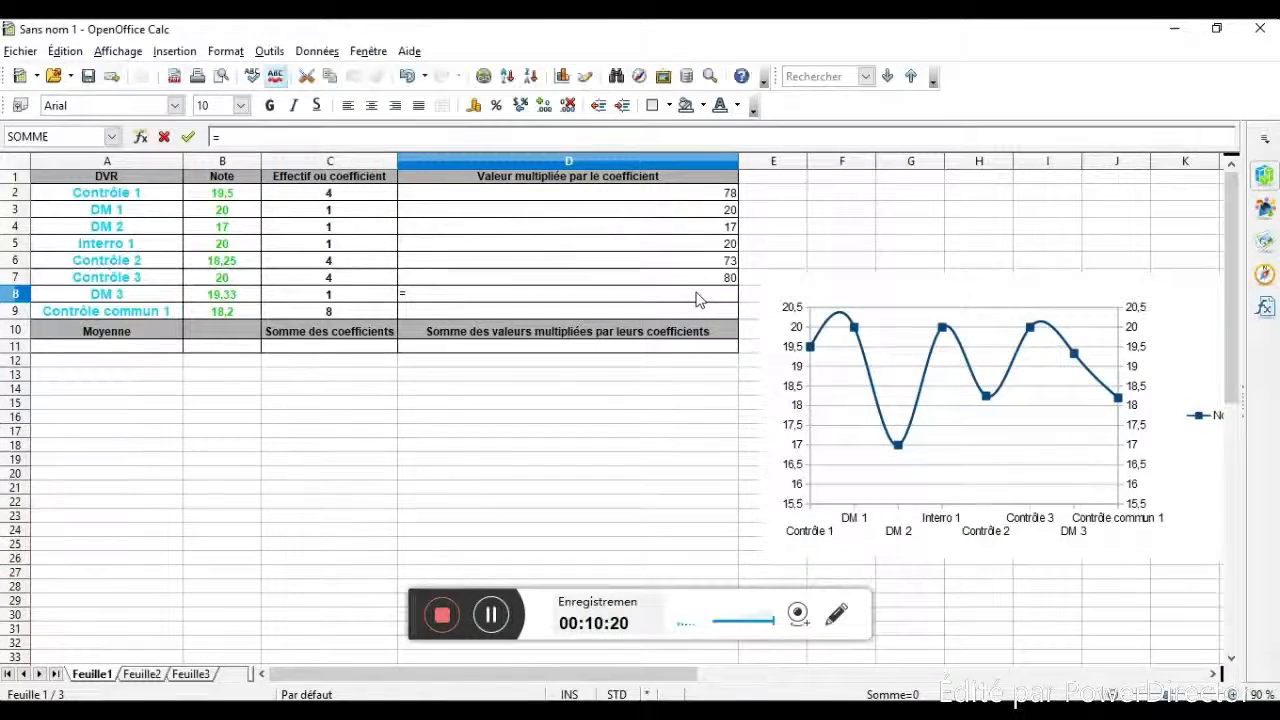
click(240, 296)
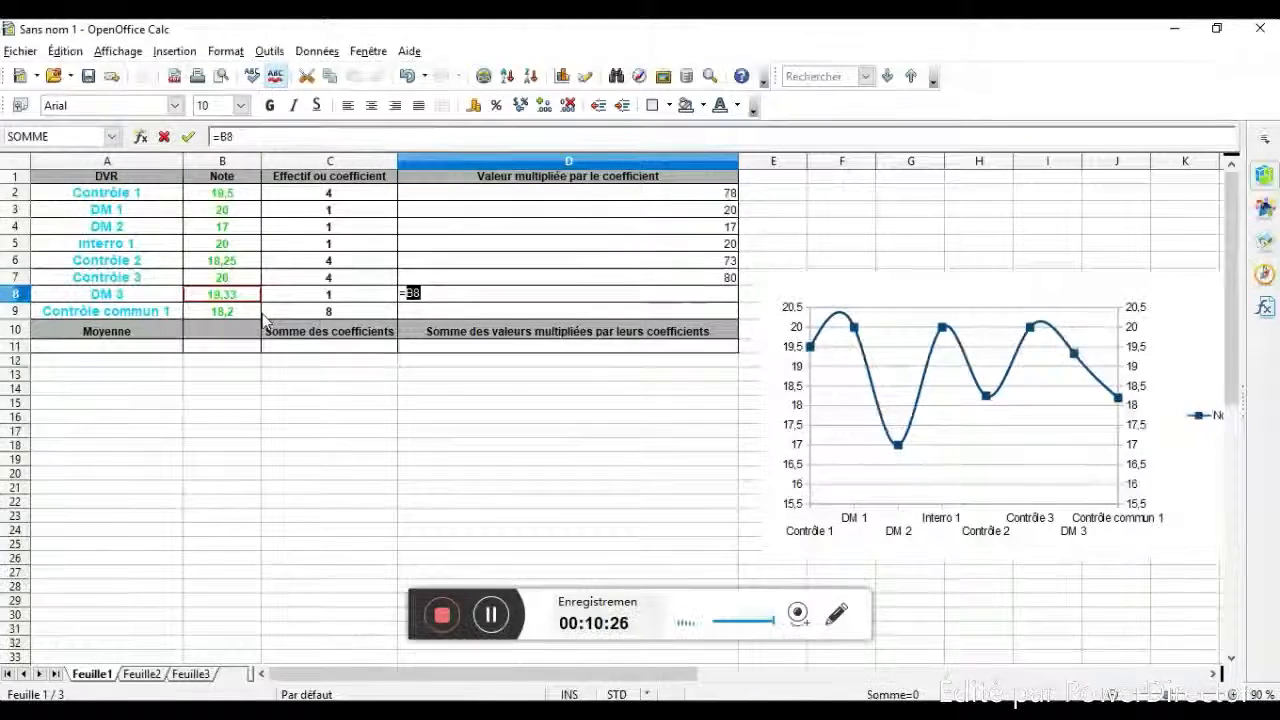
text(*/)
key(BackSpace)
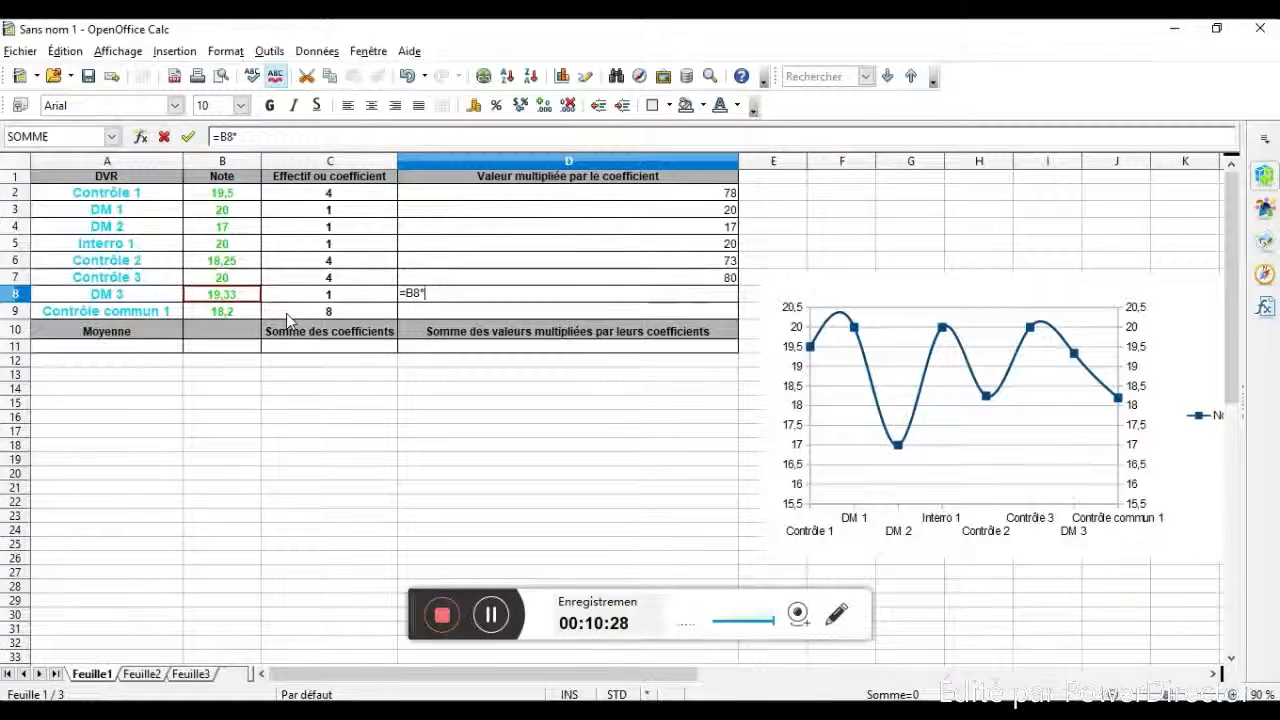
click(368, 296)
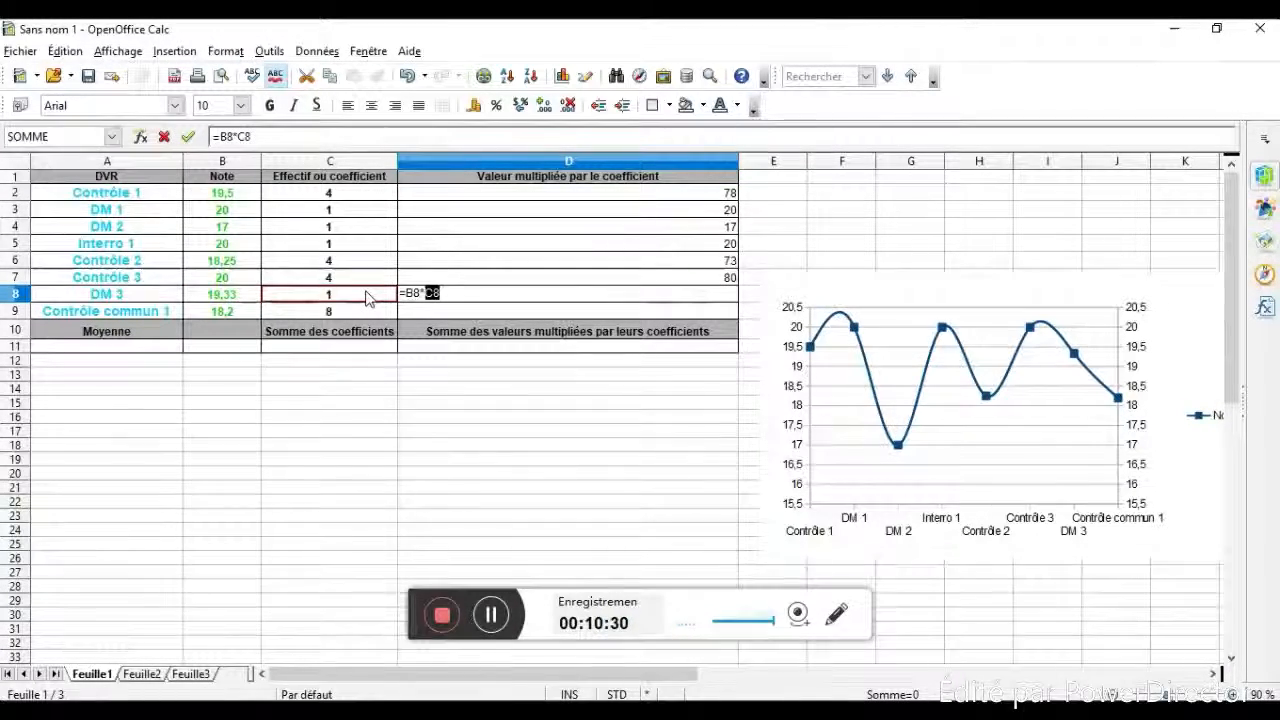
key(Return)
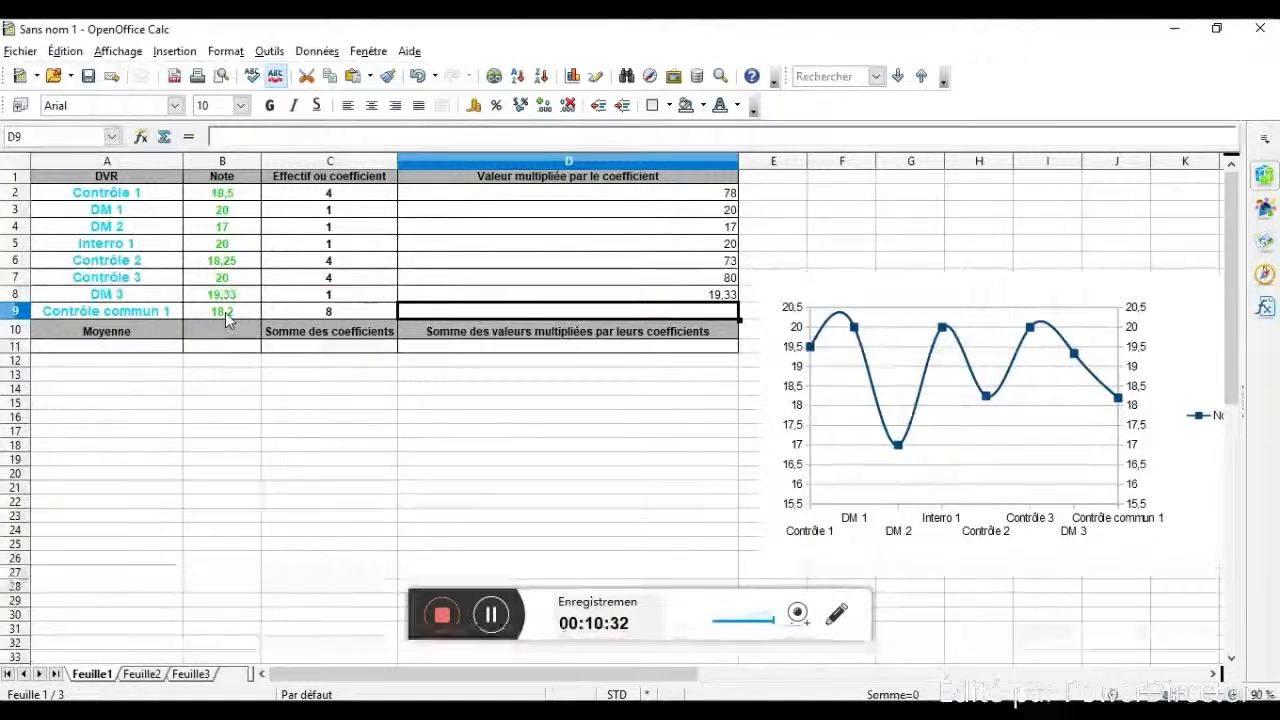
Enter the formula =B9*C9 in cell D9 to multiply the Contrôle commun 1 grade by its coefficient.
text(=)
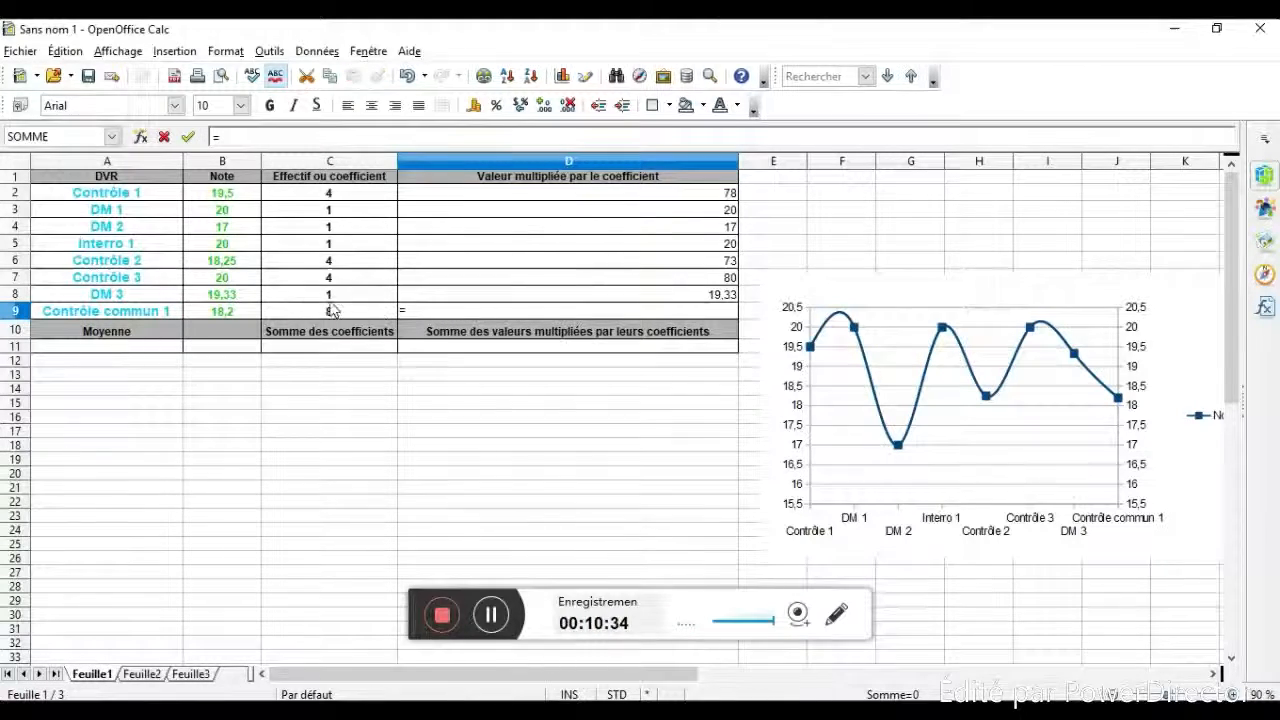
click(236, 308)
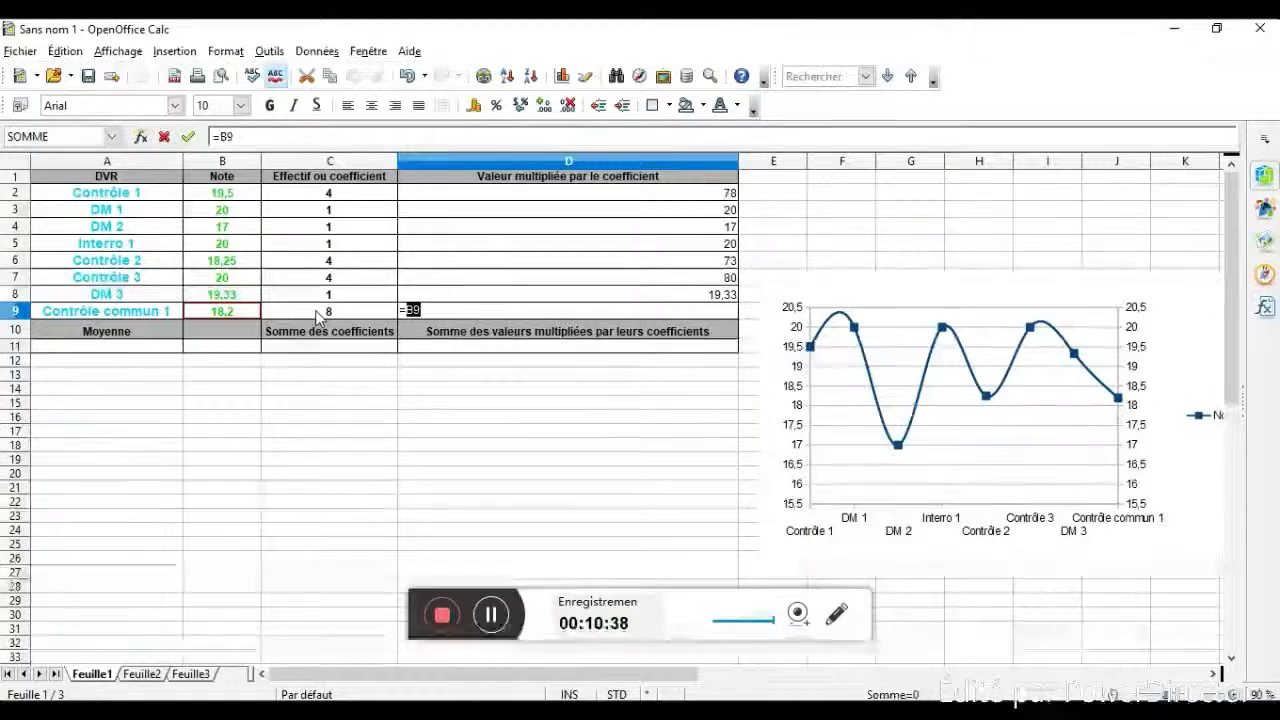
text(*)
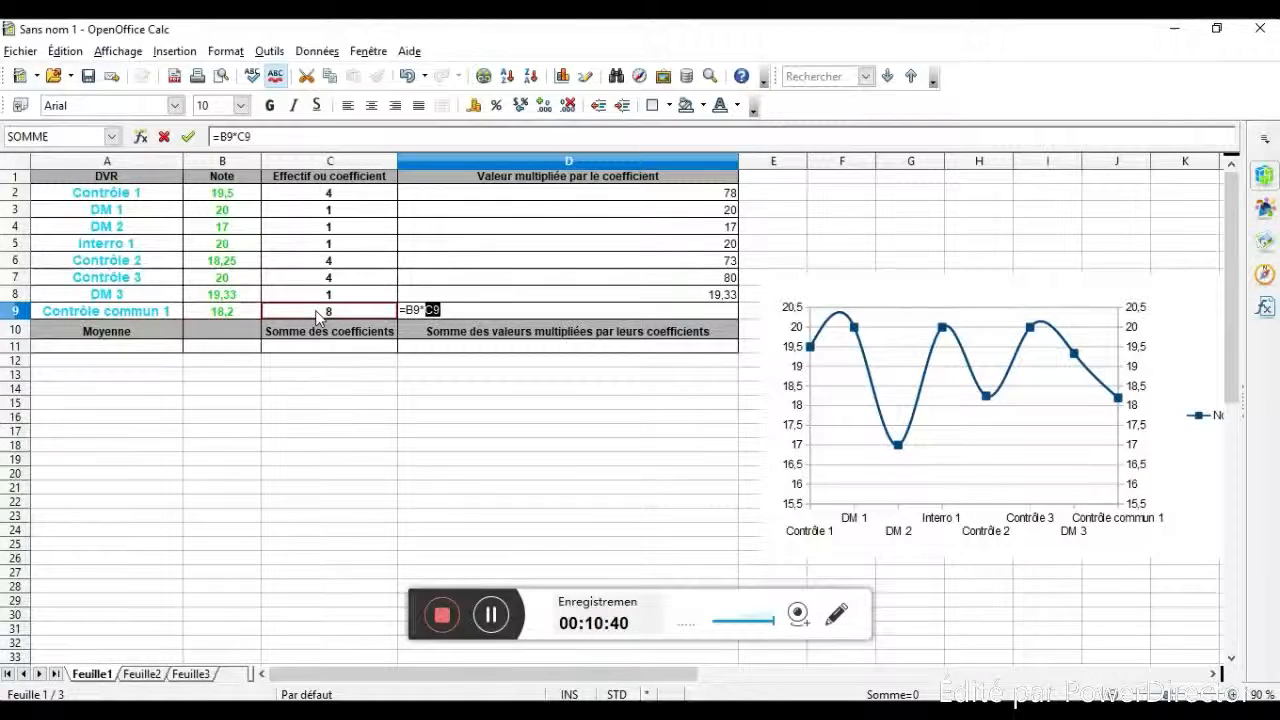
key(Return)
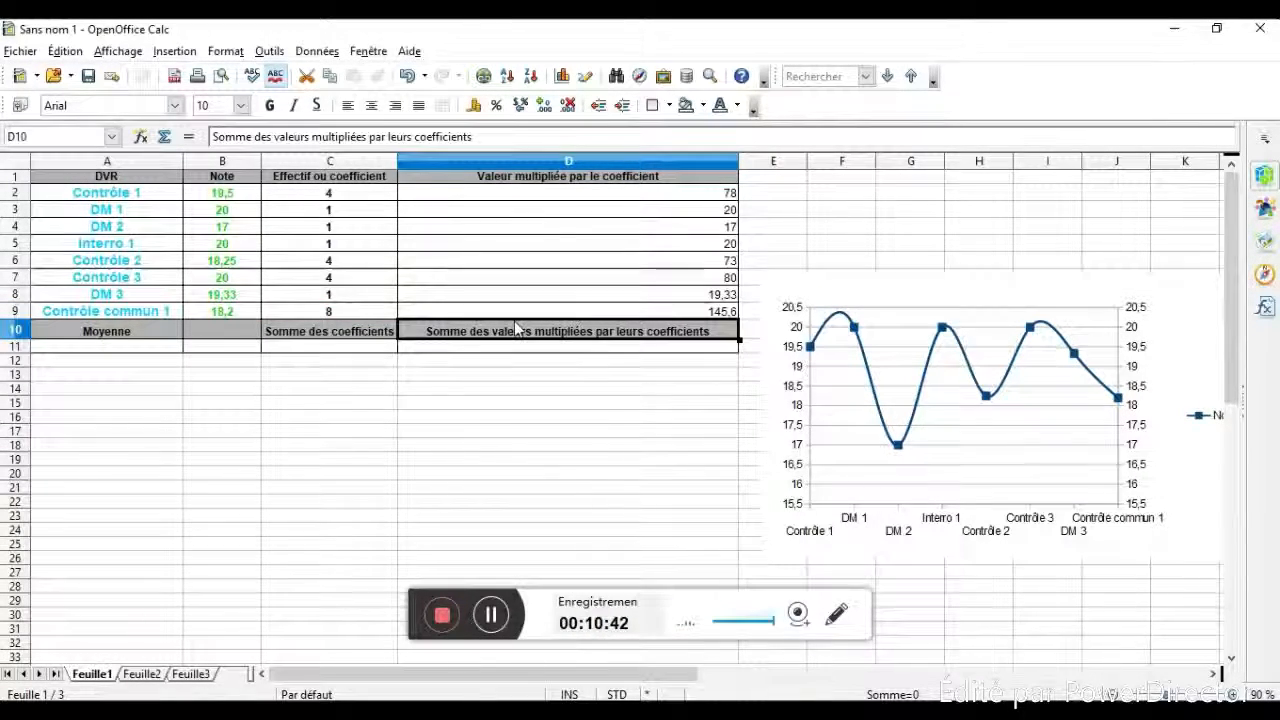
Total the coefficient-multiplied values in cell D11 with the formula =SOMME(D2:D9).
click(645, 351)
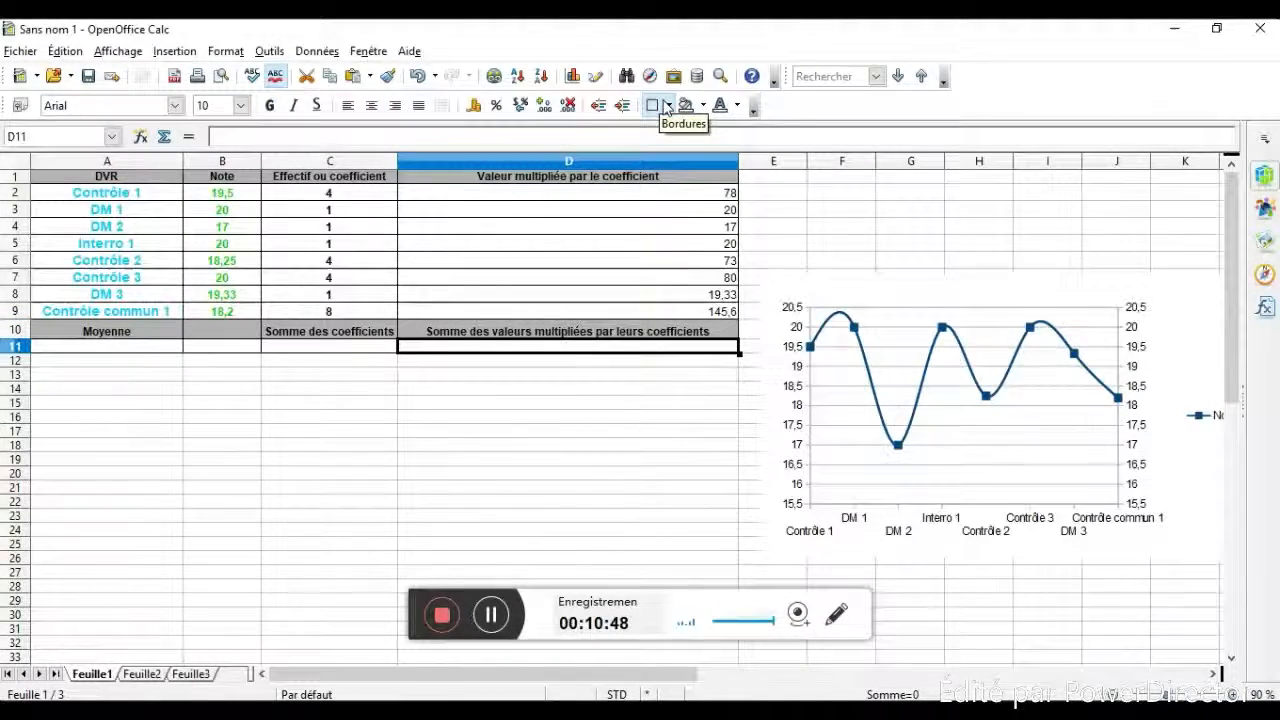
text(=)
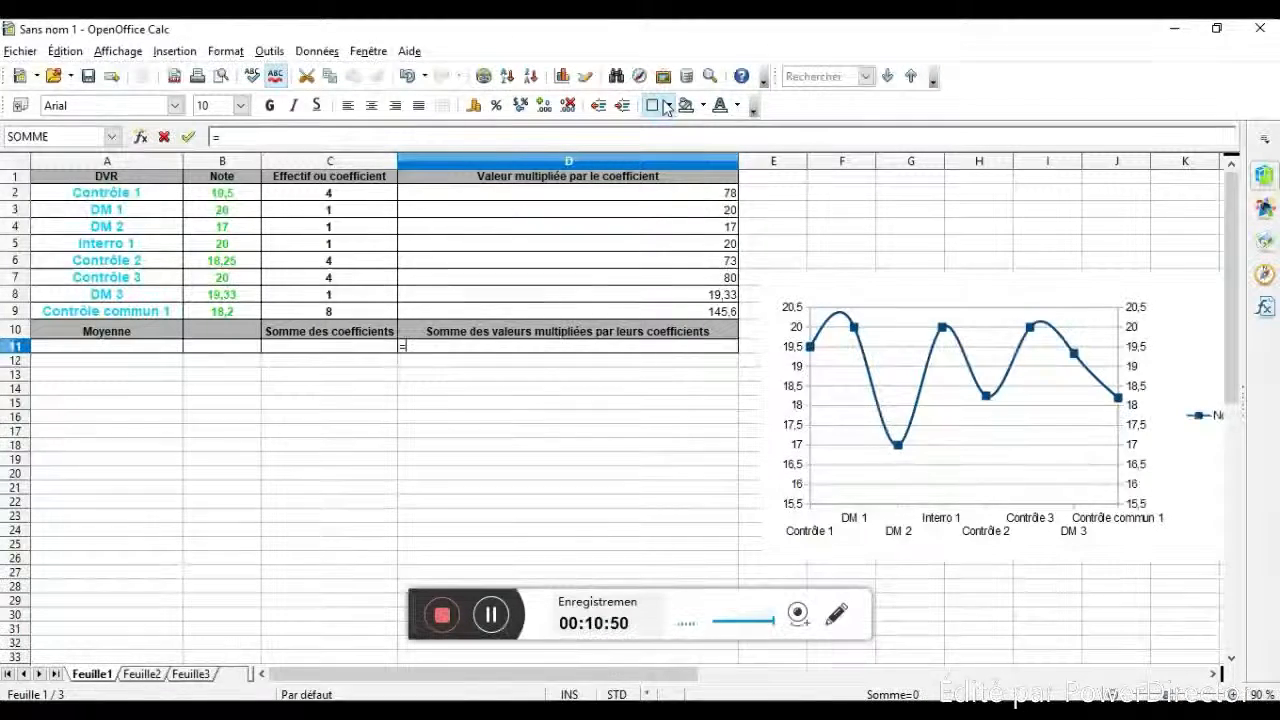
text(s)
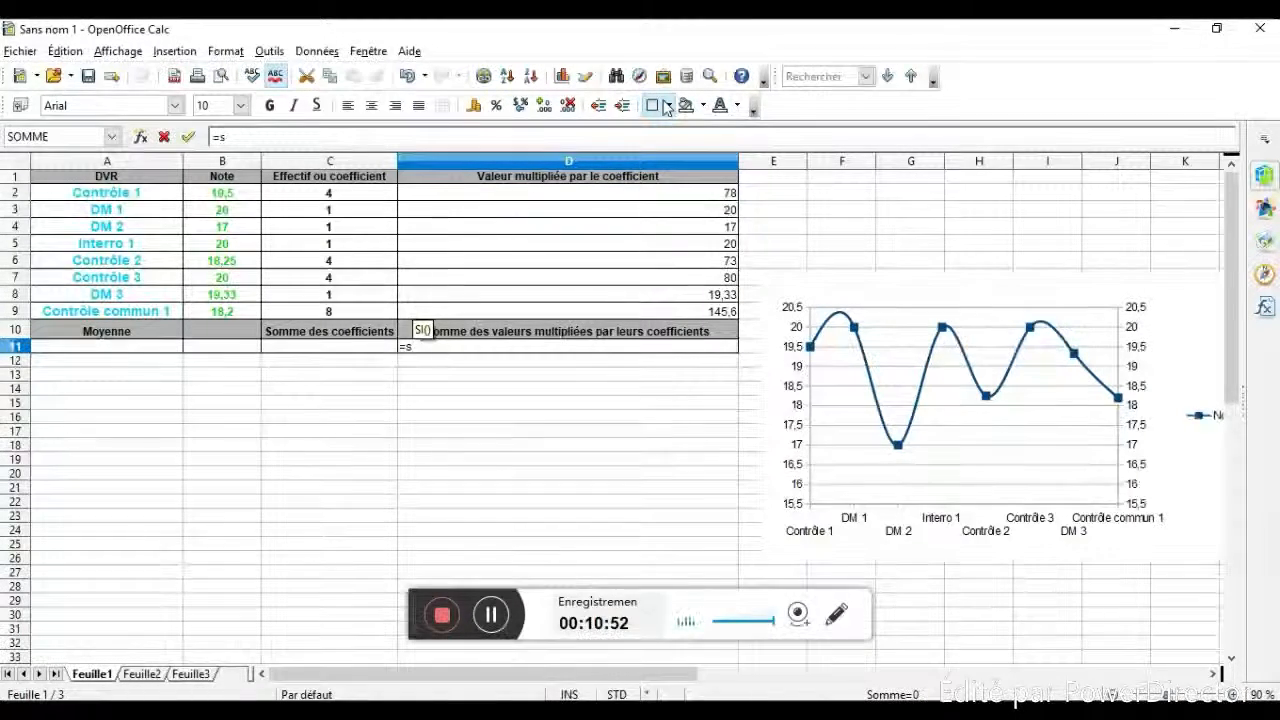
text(SO)
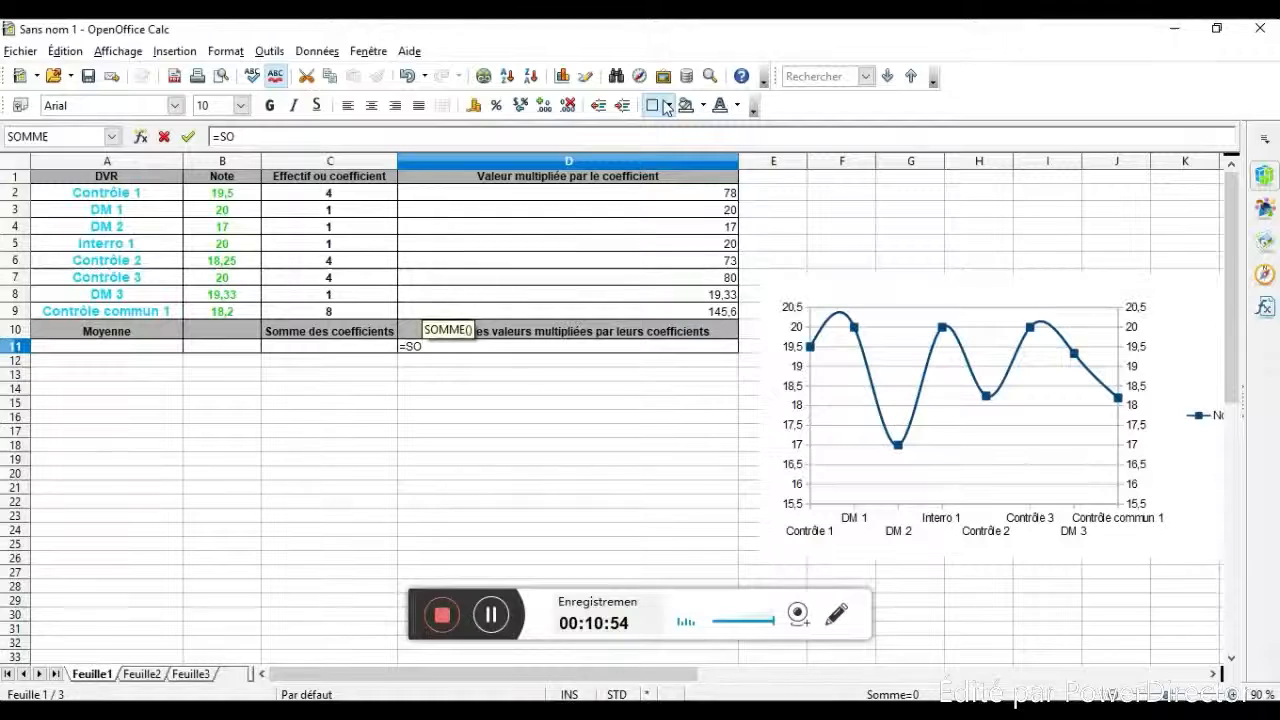
text(MME)
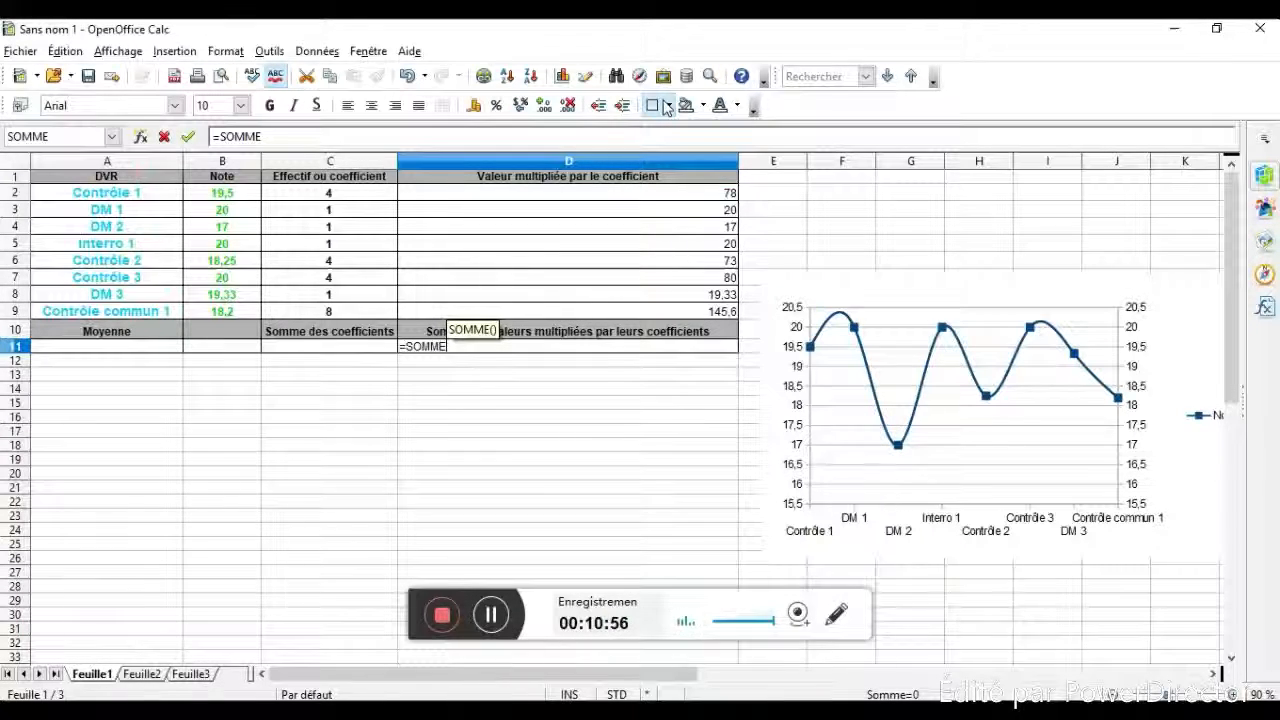
text(()
drag(650, 193, 691, 314)
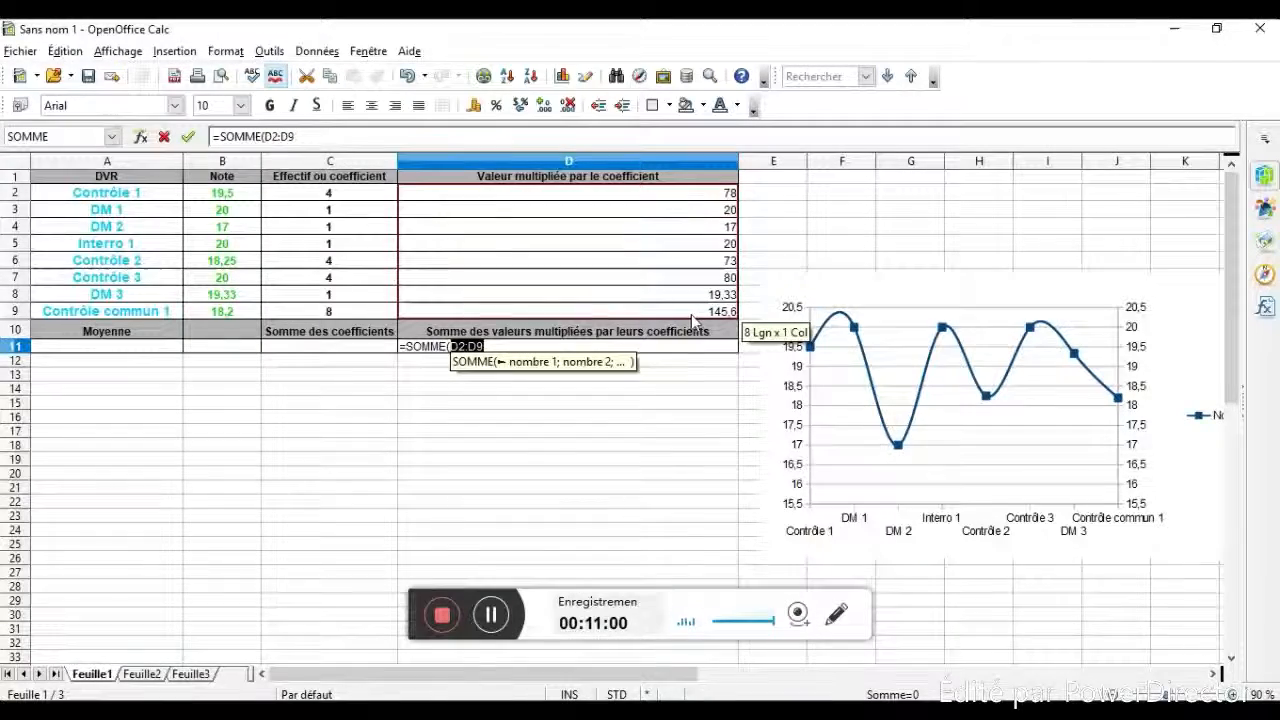
click(516, 345)
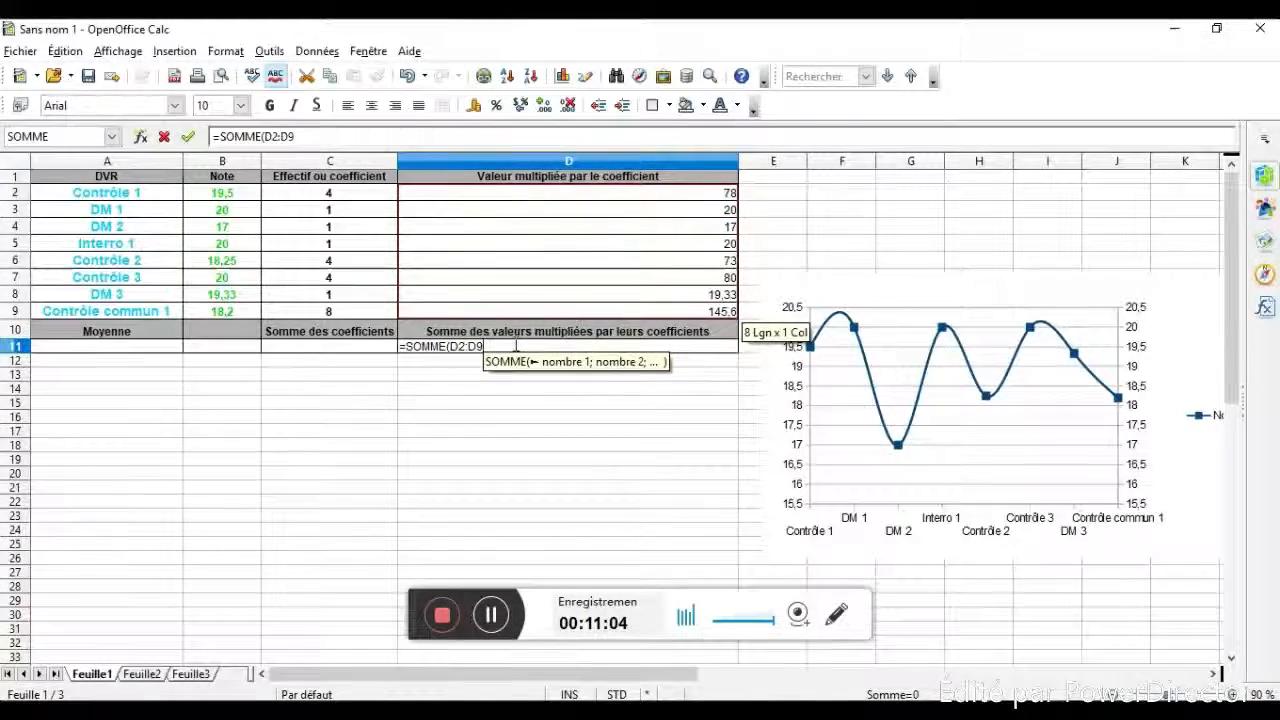
text())
key(Return)
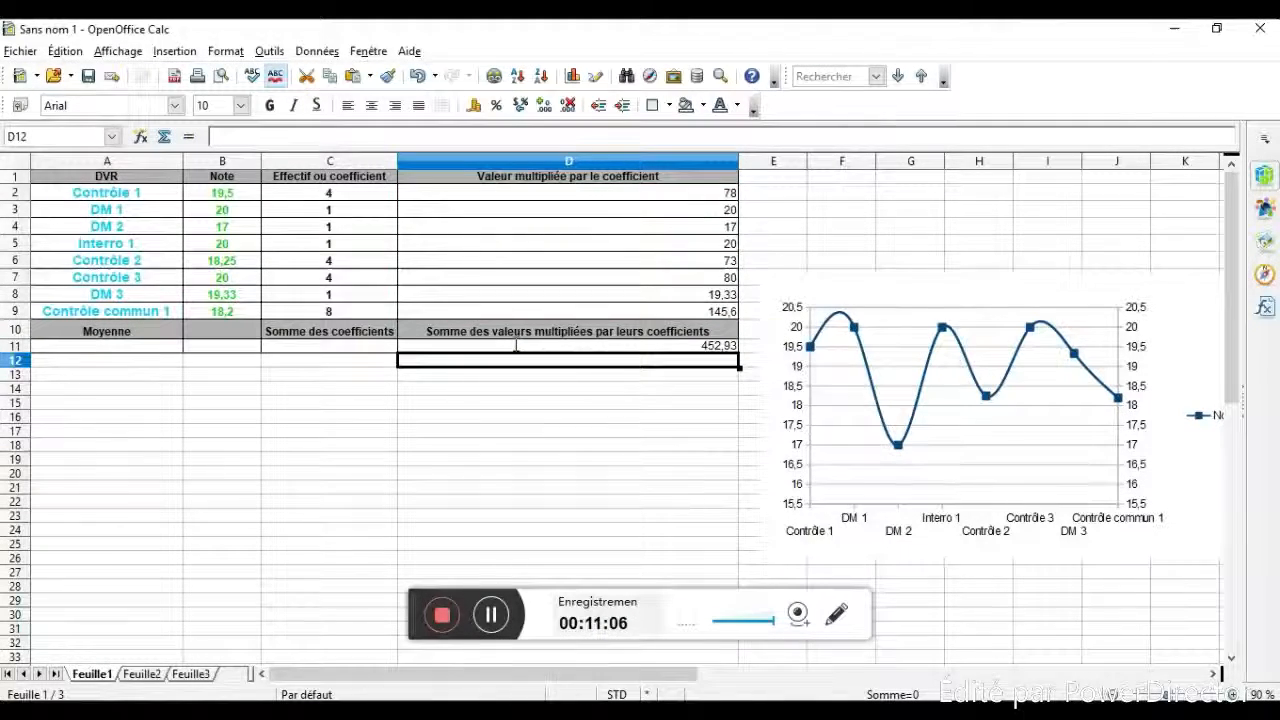
Total the coefficients in cell C11 with the formula =SOMME(C2:C9).
click(322, 348)
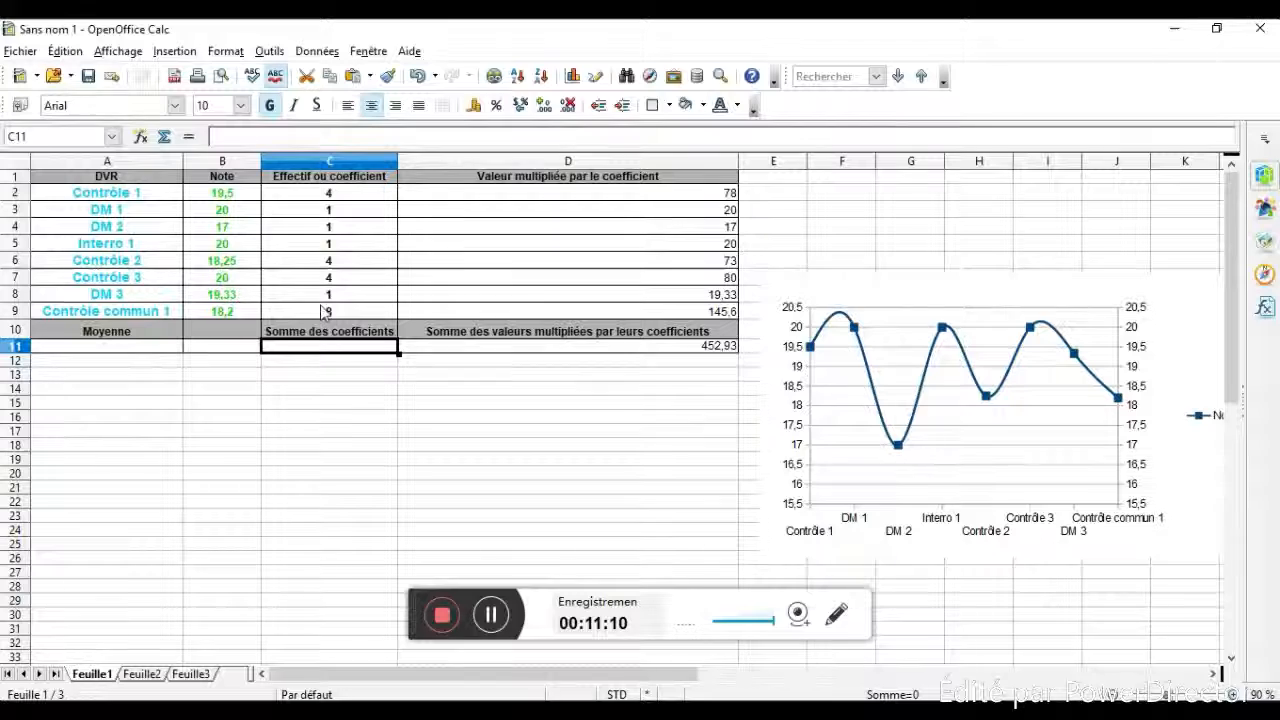
click(392, 140)
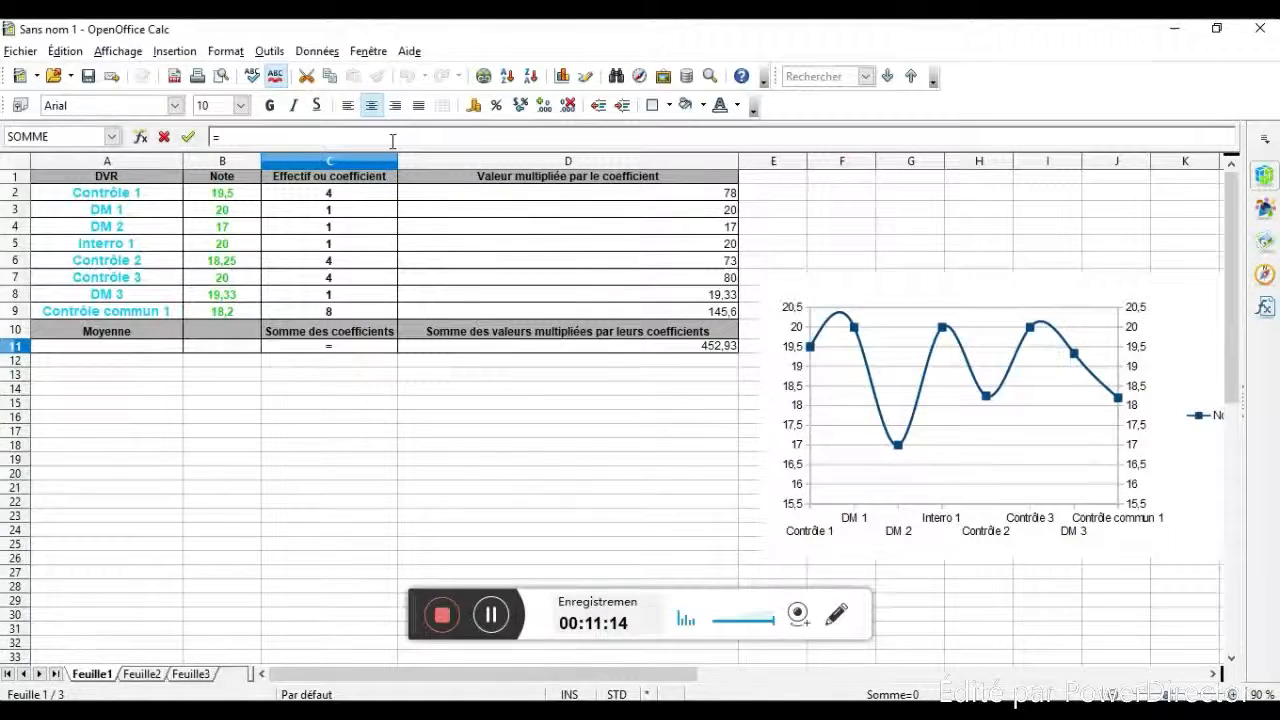
text(s)
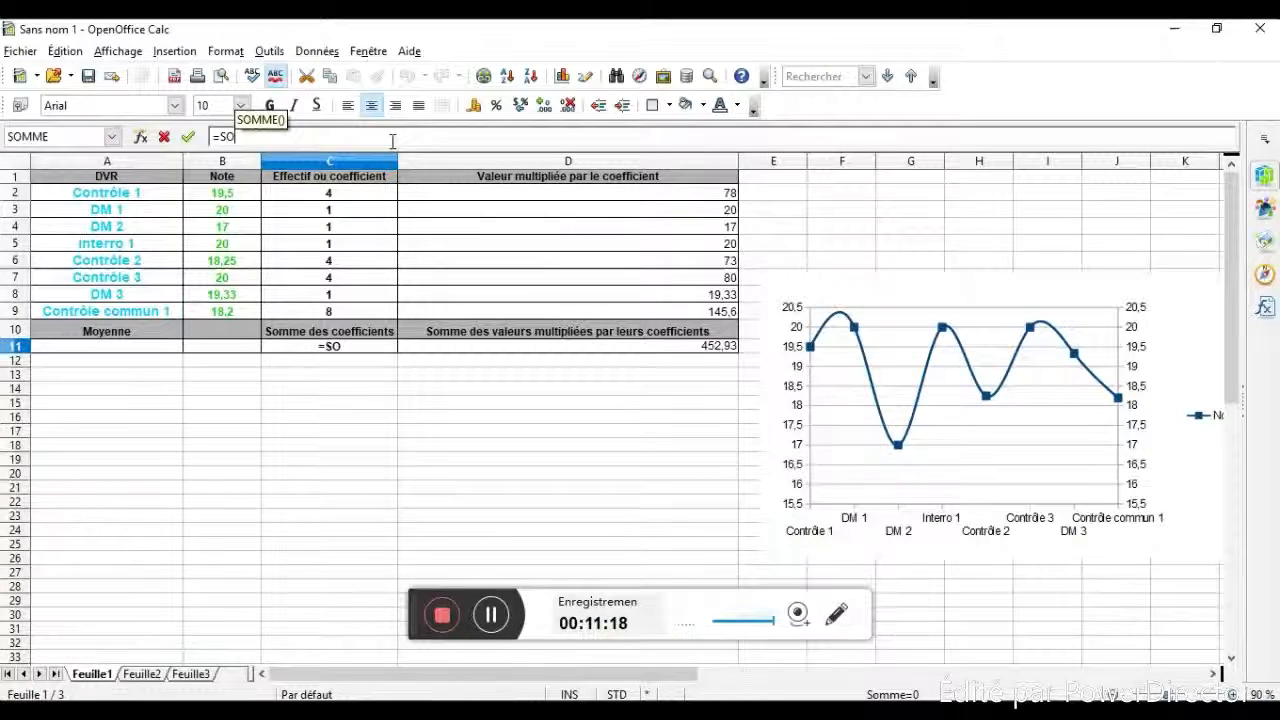
text(OMME)
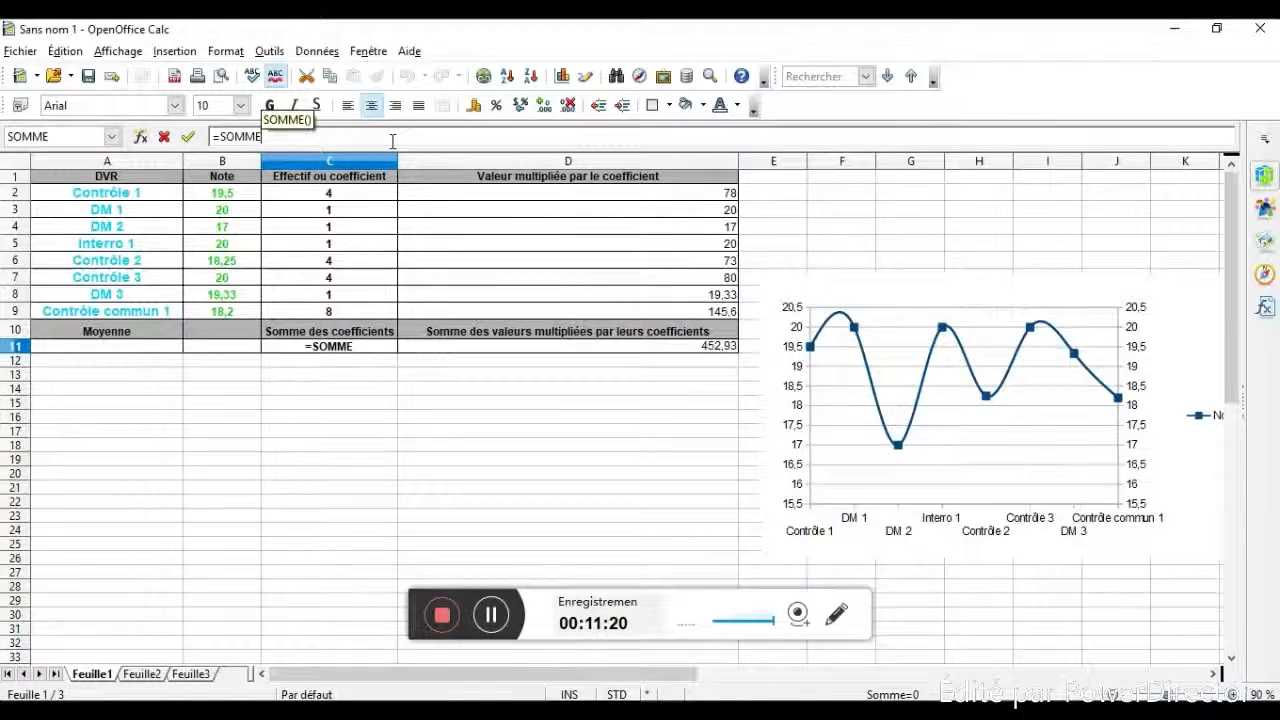
text(()
click(365, 194)
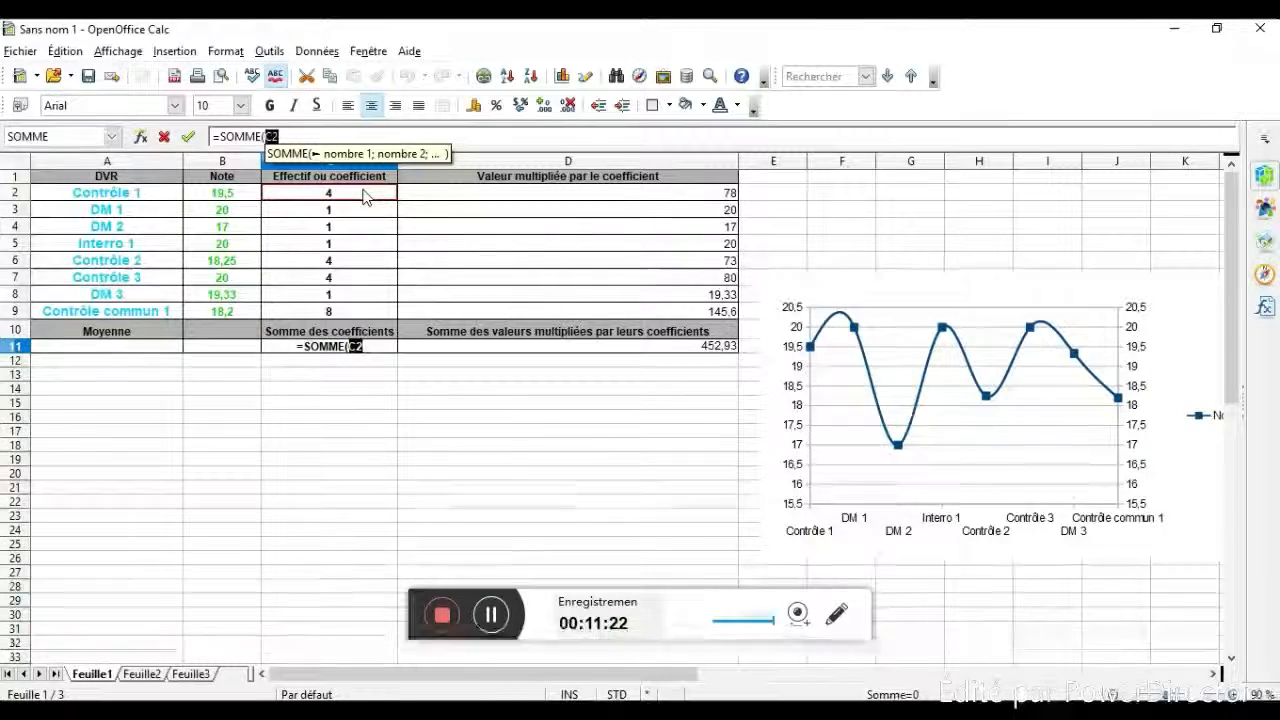
drag(365, 194, 380, 322)
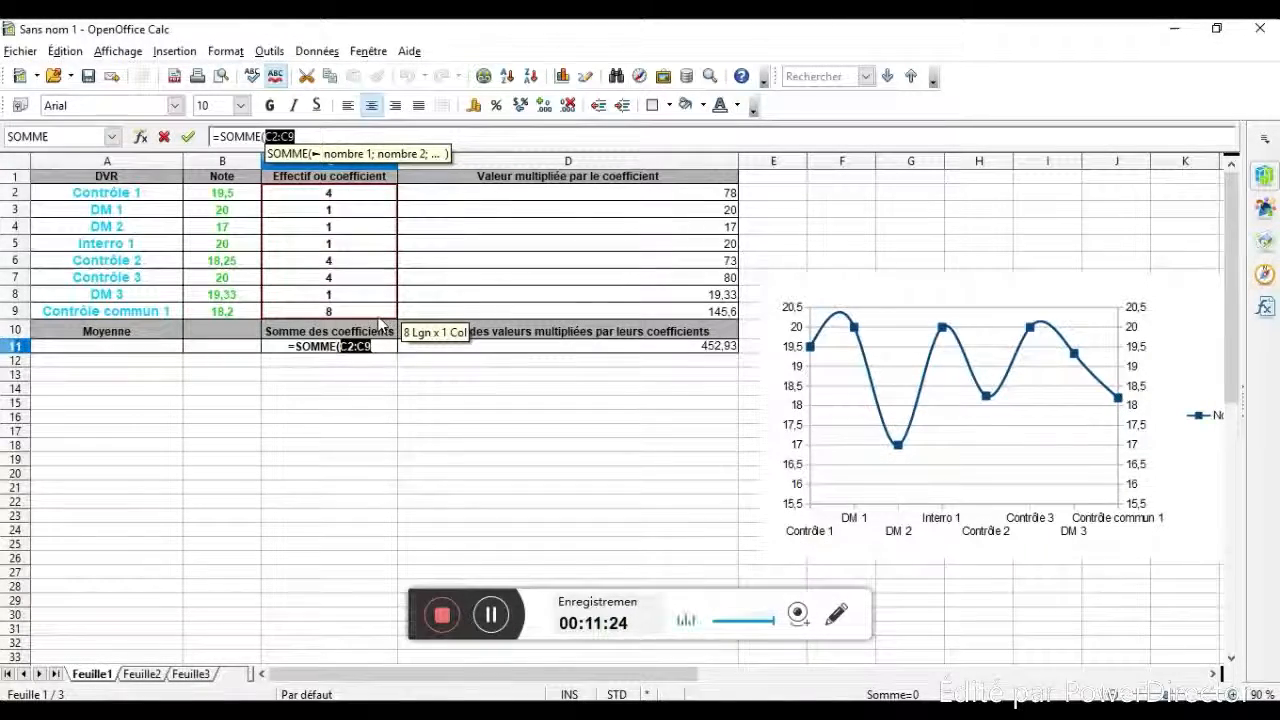
click(378, 346)
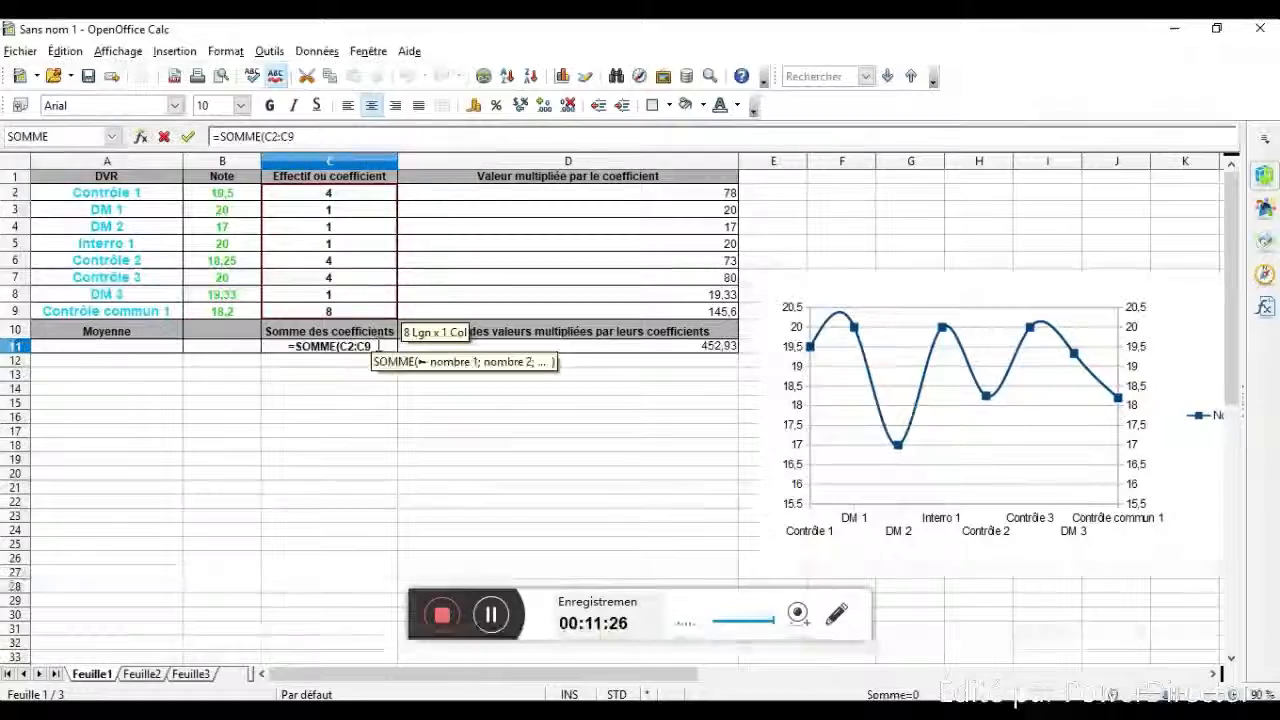
text())
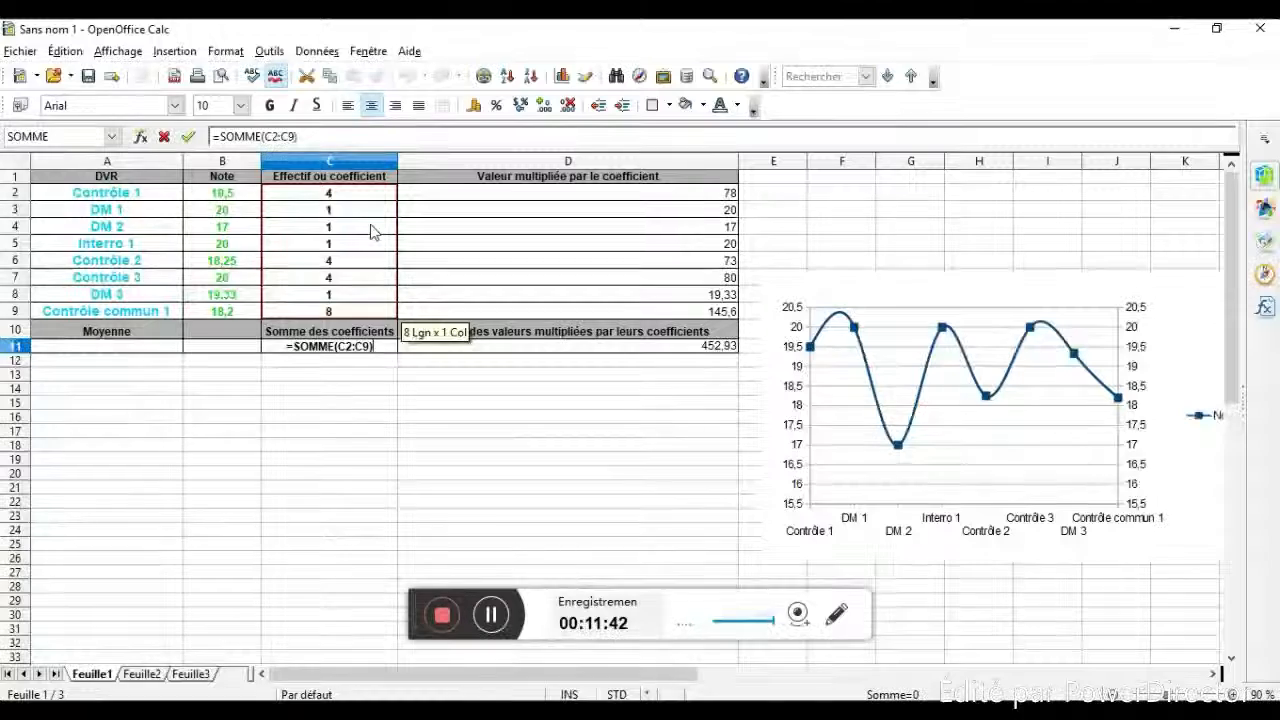
key(Return)
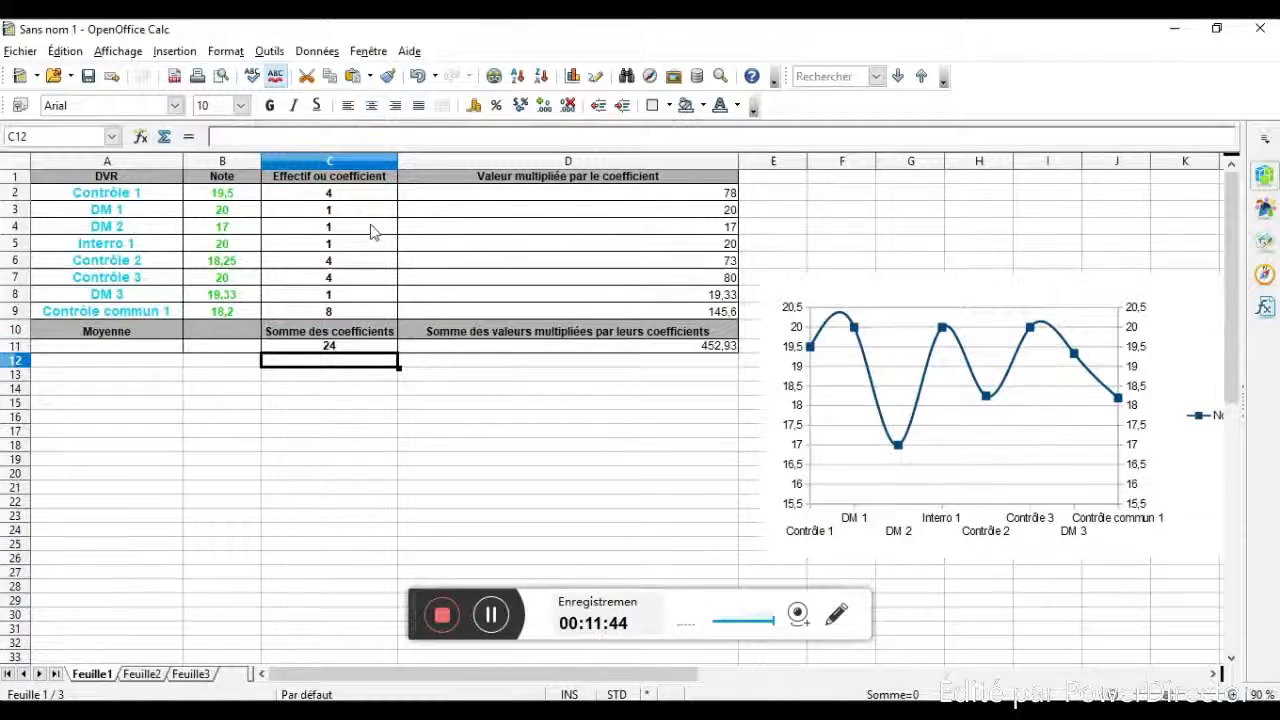
Calculate the weighted average under Moyenne by entering =D11/C11 in cell A11.
click(115, 350)
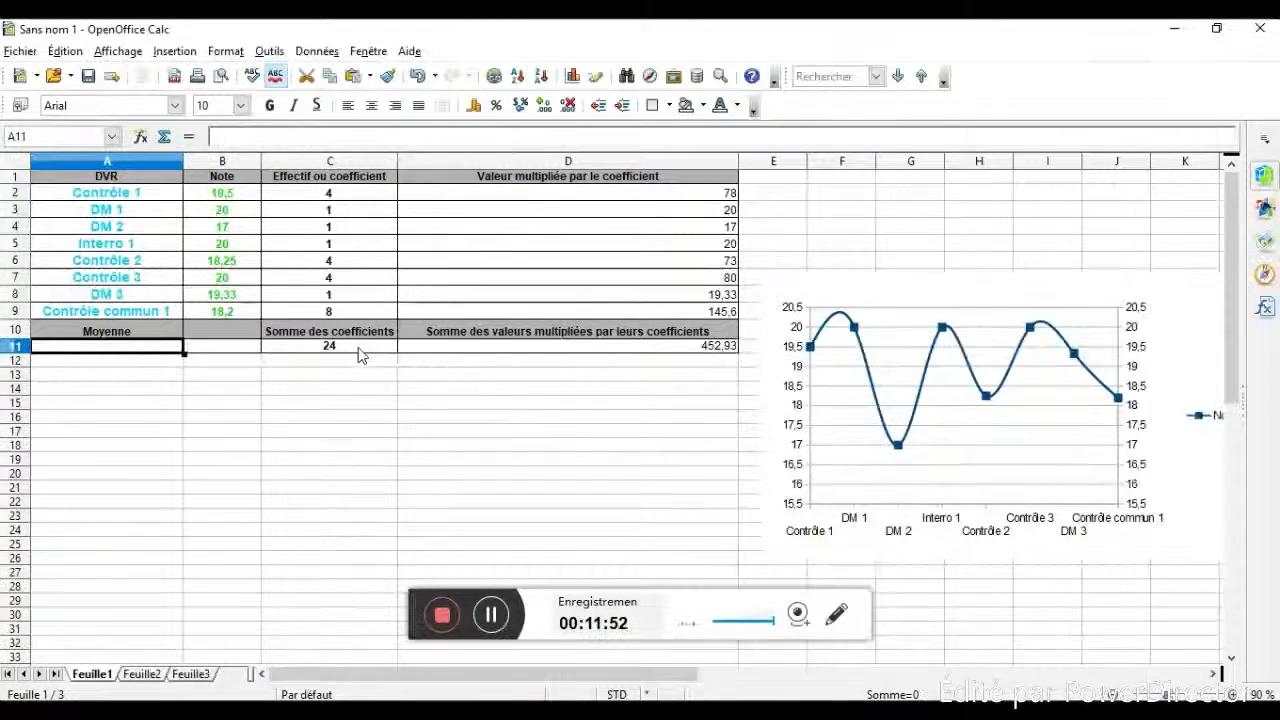
text(=)
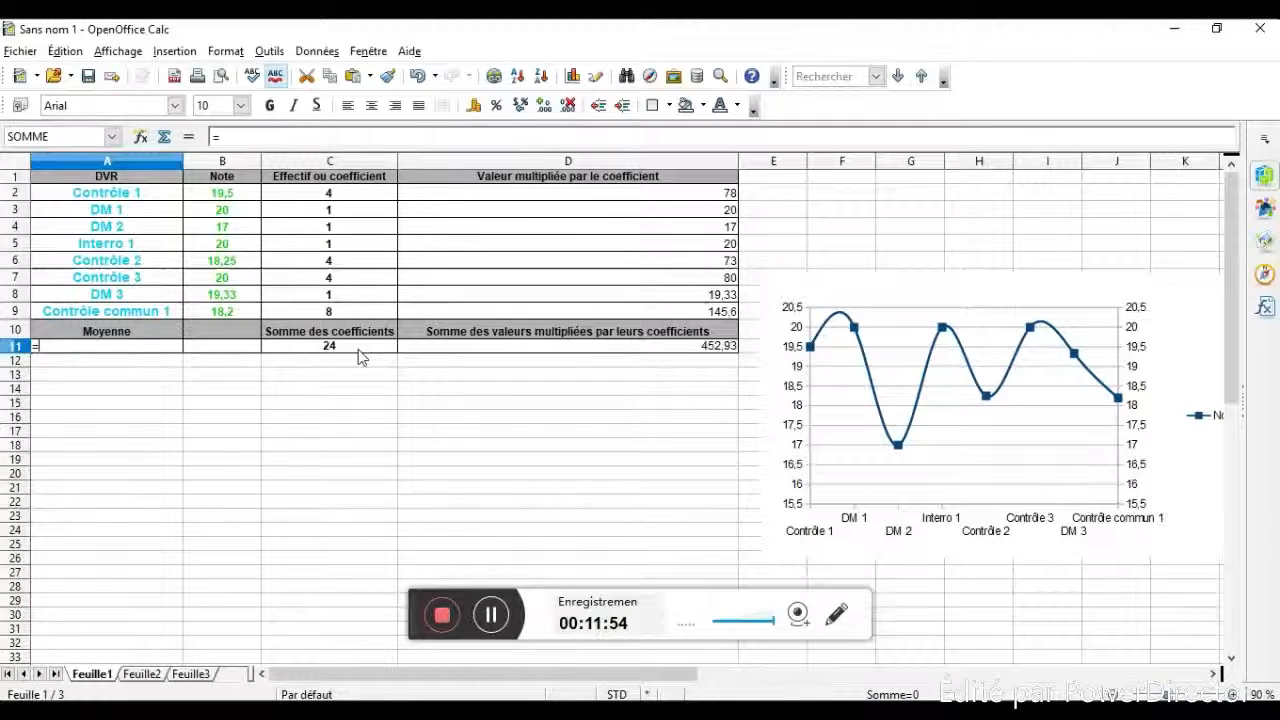
click(620, 349)
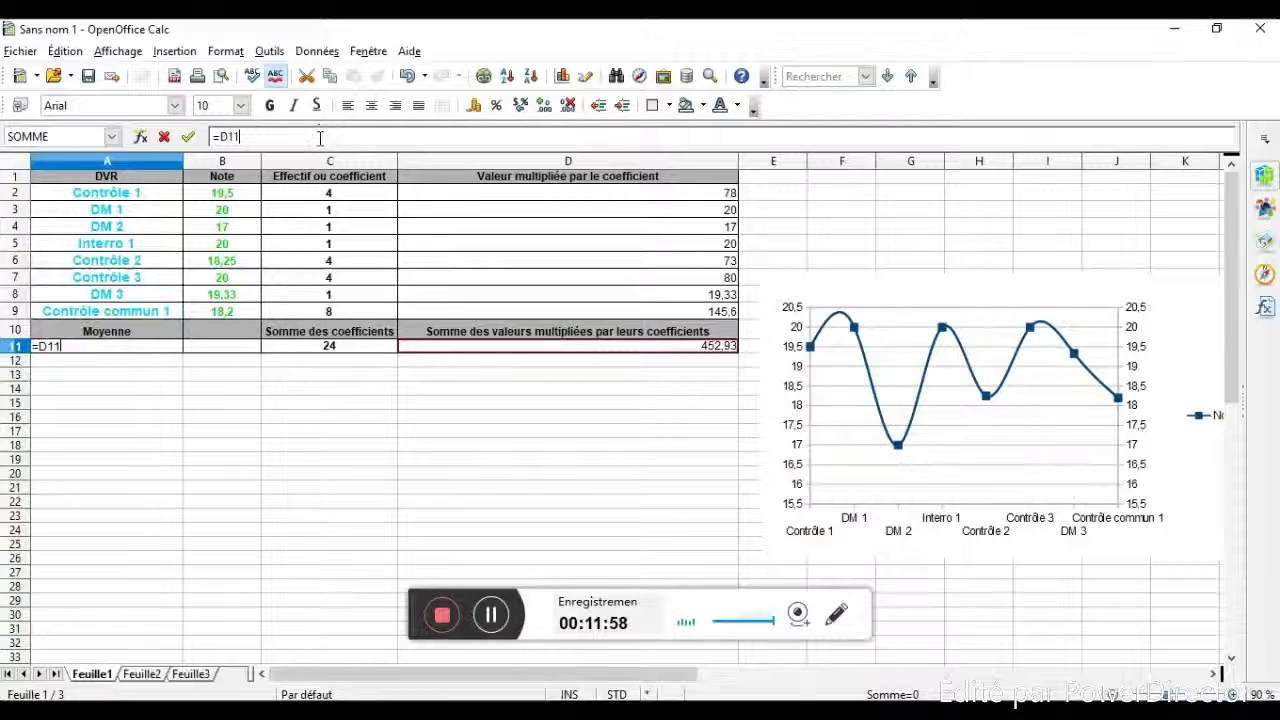
text(/)
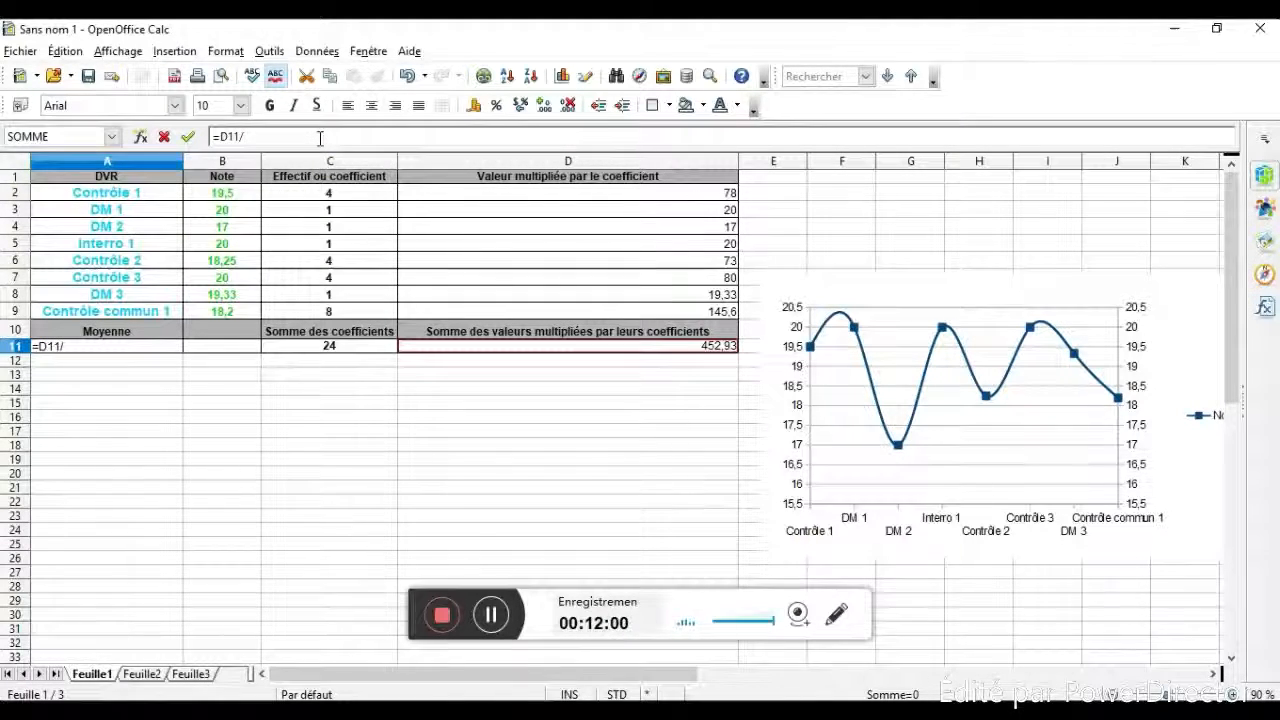
click(354, 336)
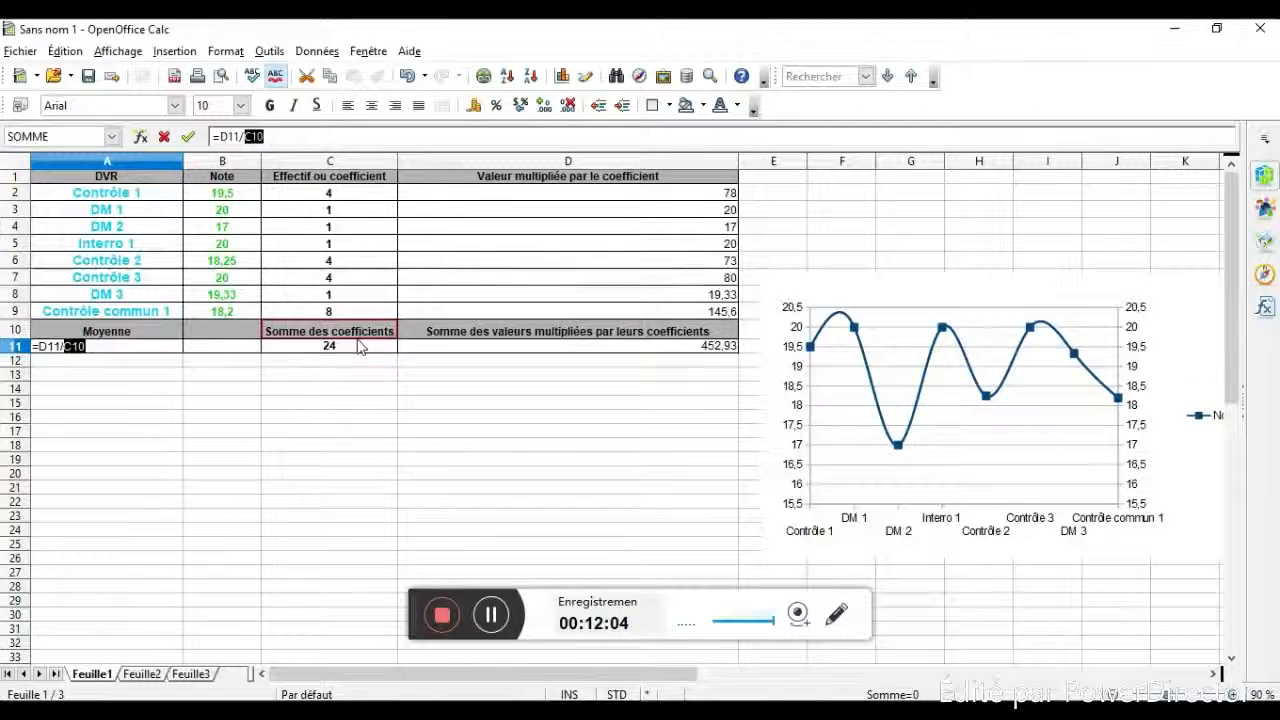
click(358, 347)
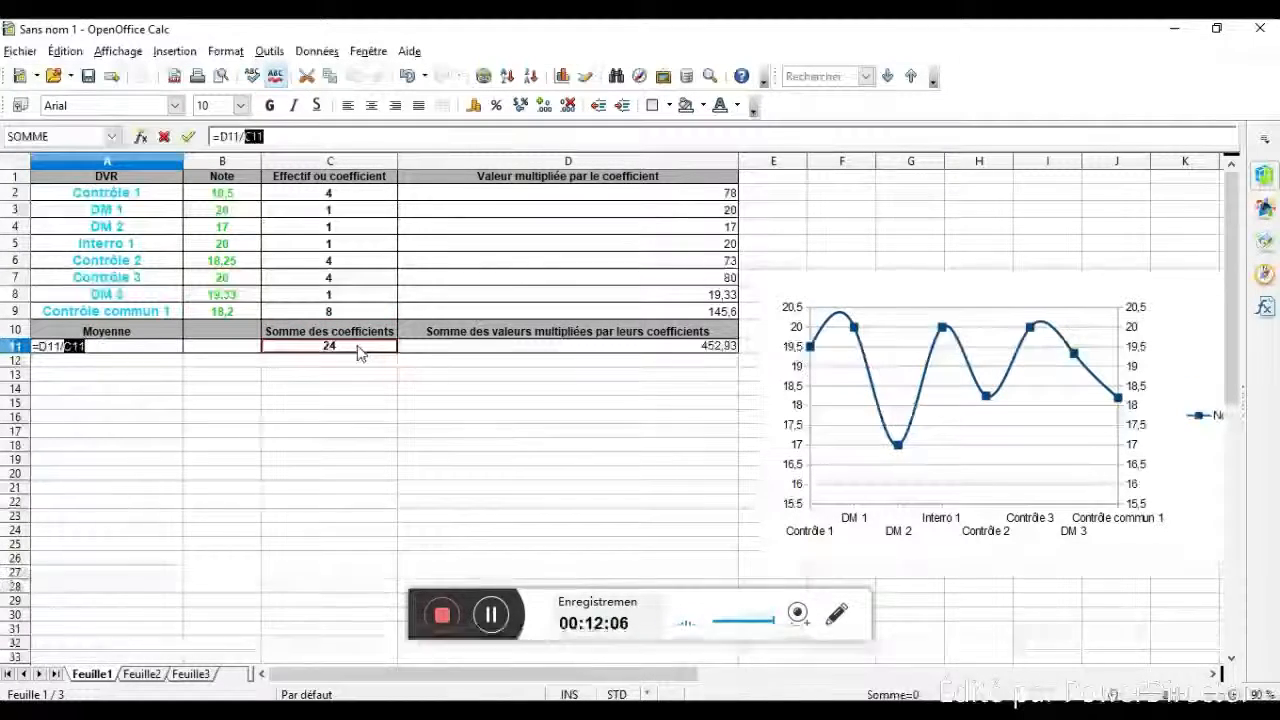
key(Return)
click(175, 346)
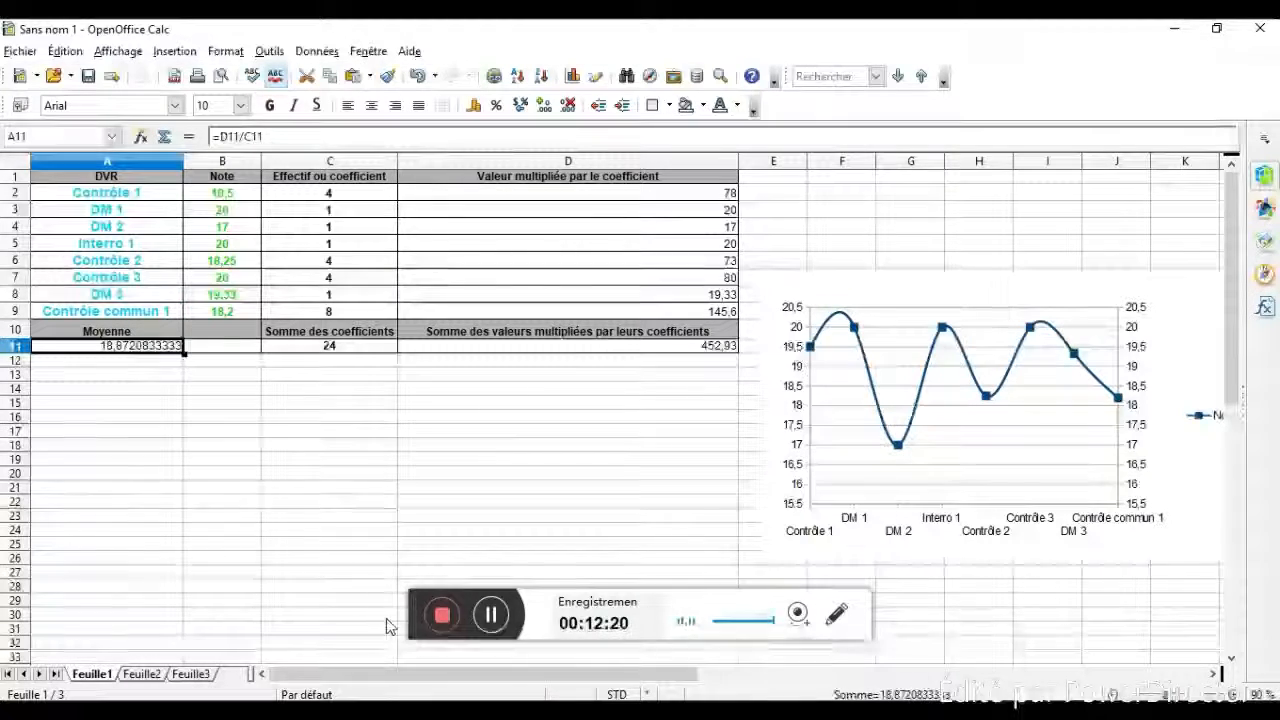
click(495, 625)
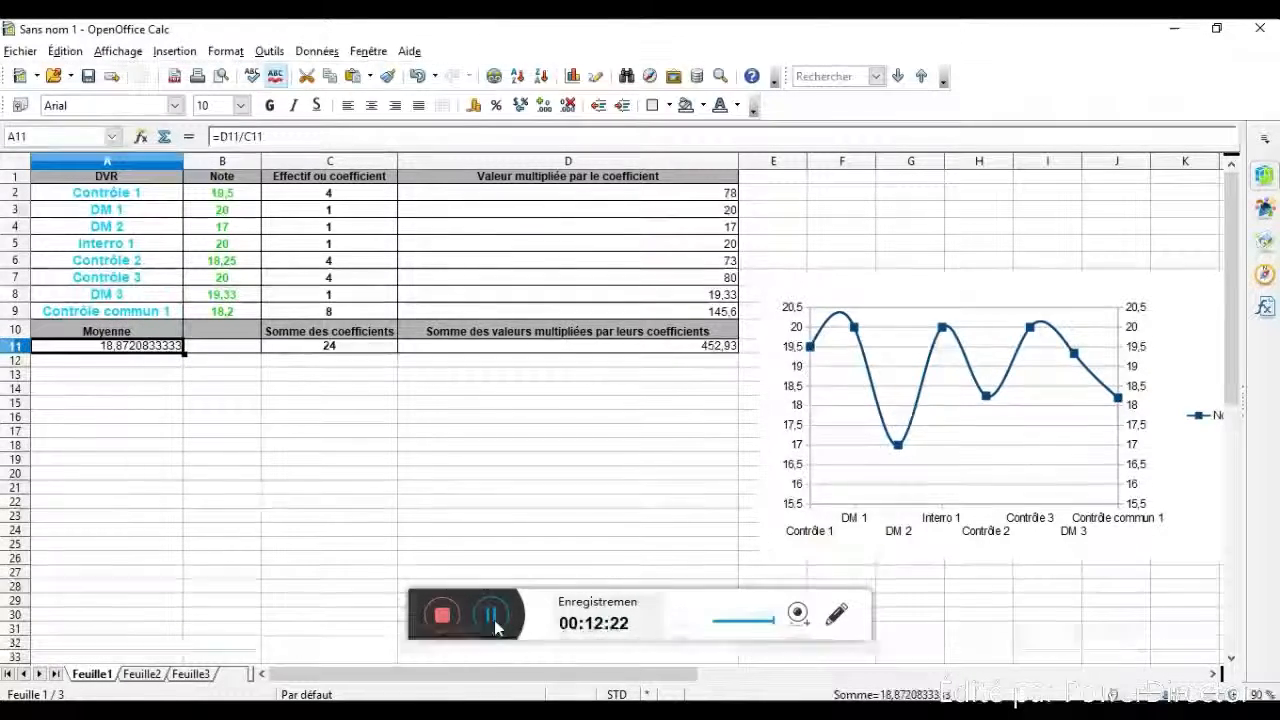